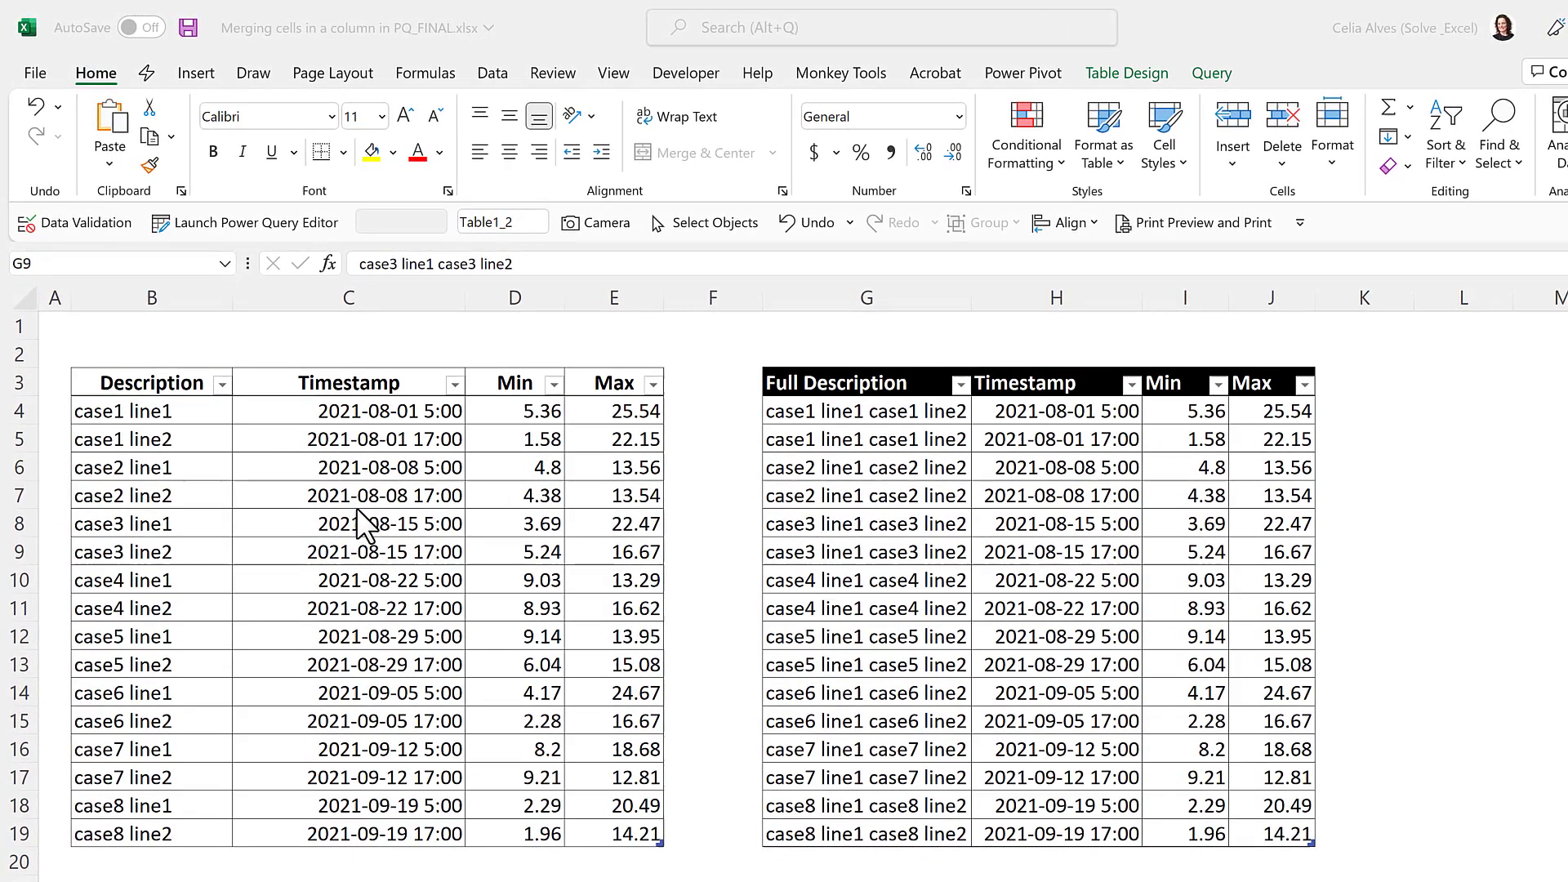
- Compare the two case1 description rows with their combined description, timestamps, min and max
left_click(147, 412)
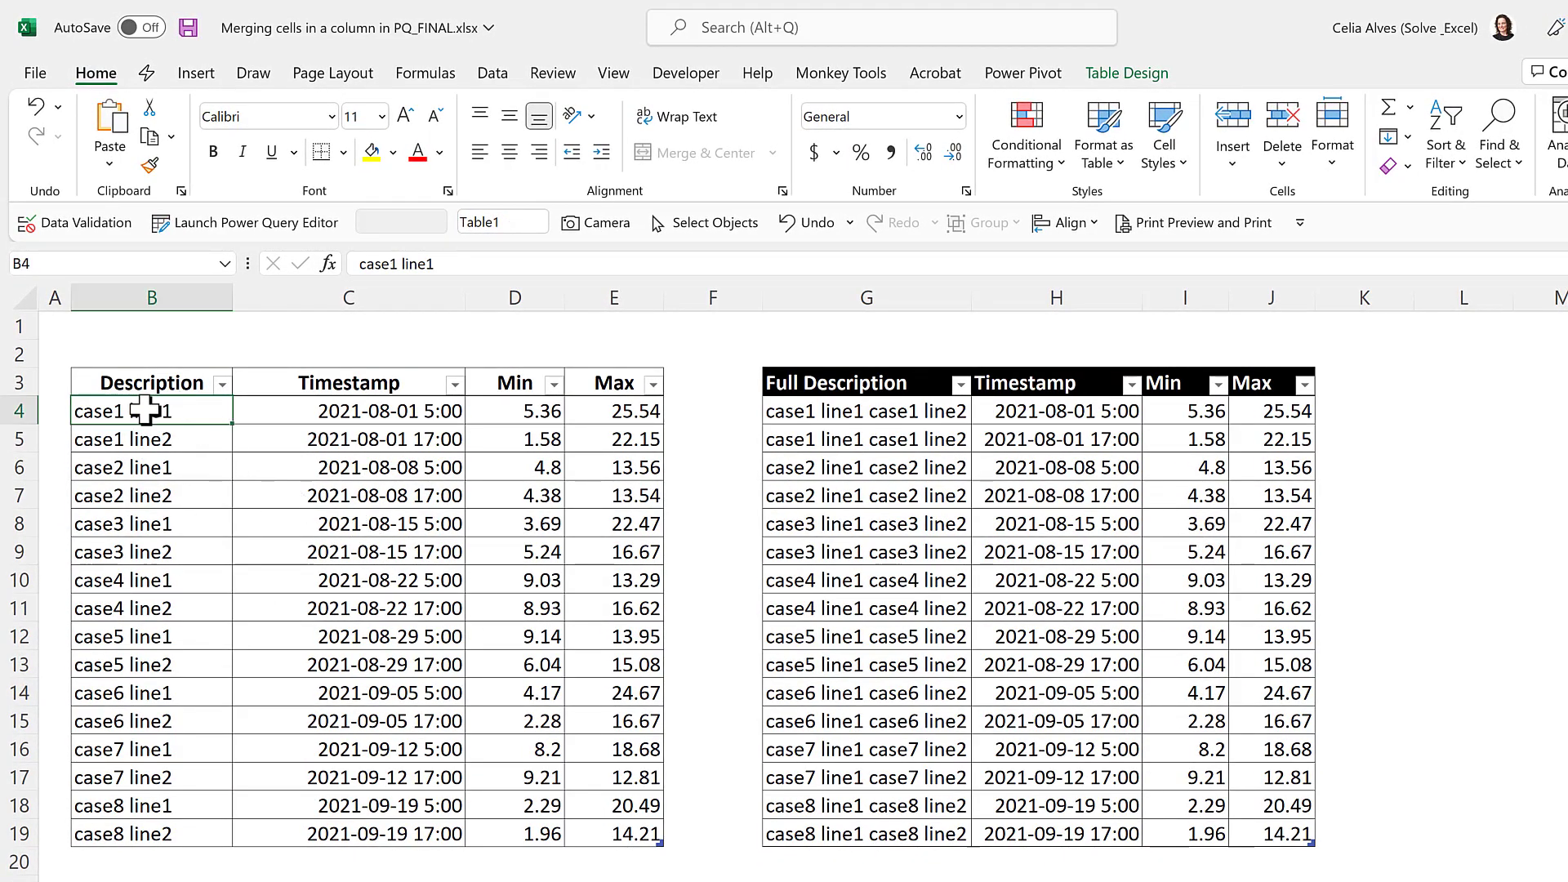
left_click_drag(153, 418, 149, 442)
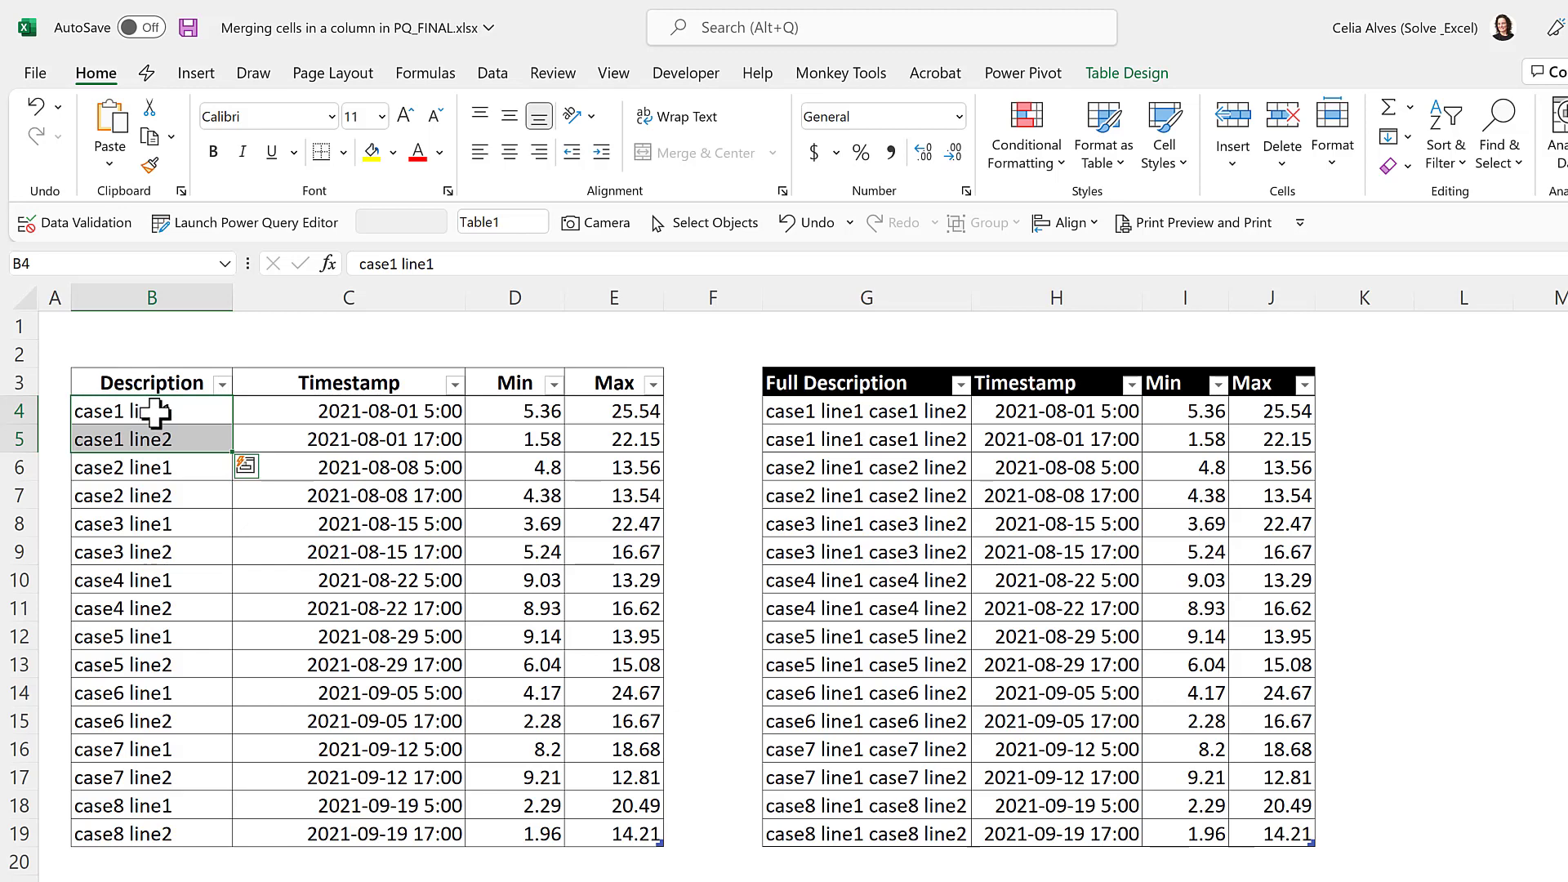
left_click_drag(155, 414, 161, 443)
left_click(163, 445)
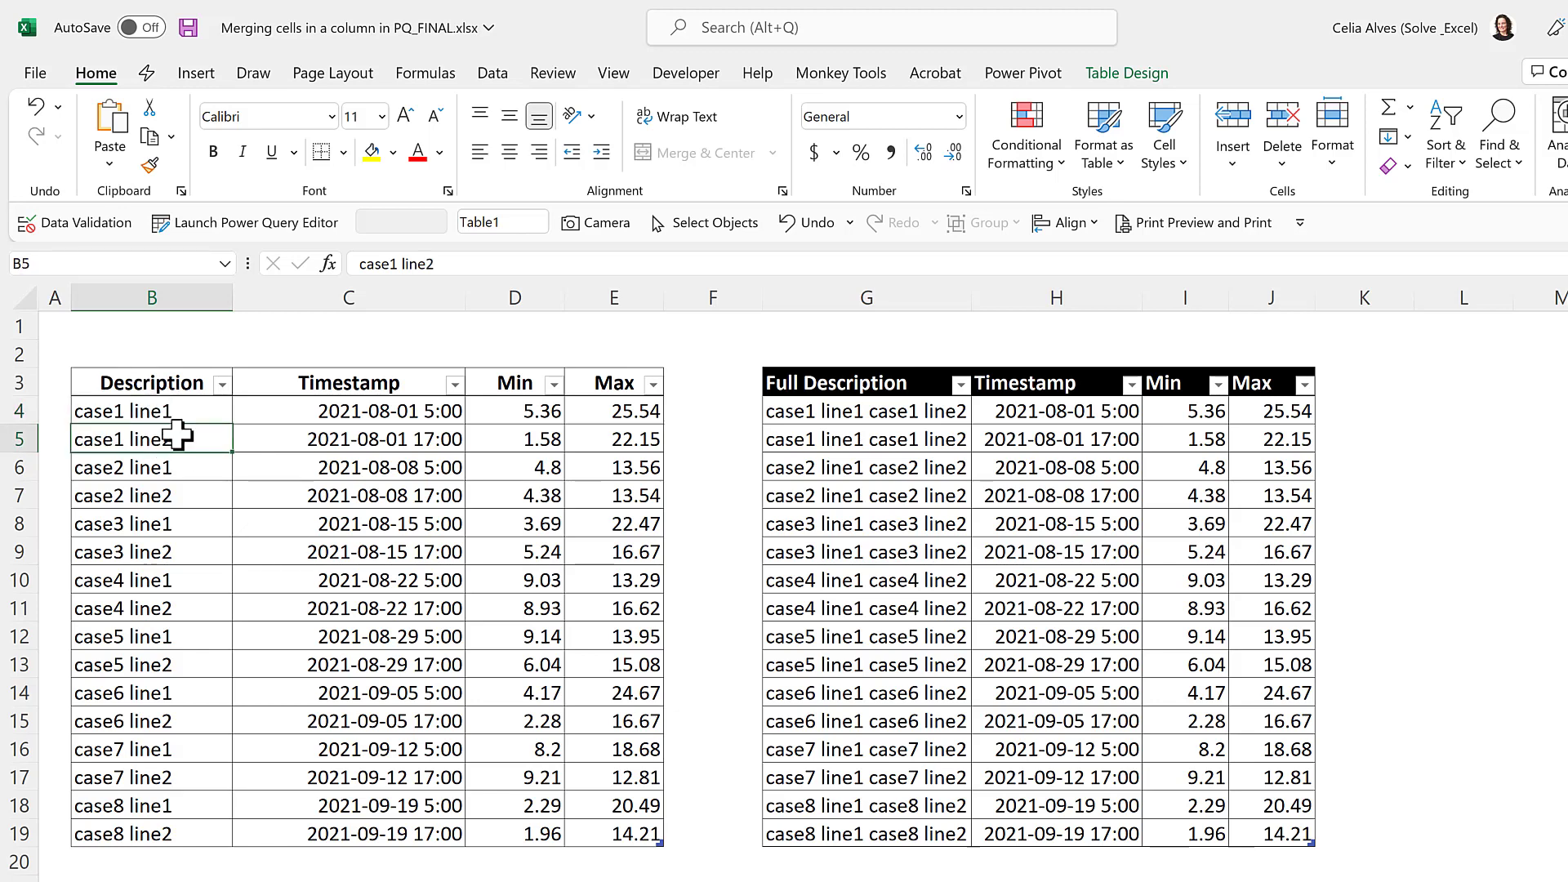
mouse_move(169, 414)
left_mouse_down()
mouse_move(176, 441)
mouse_move(151, 431)
left_mouse_up()
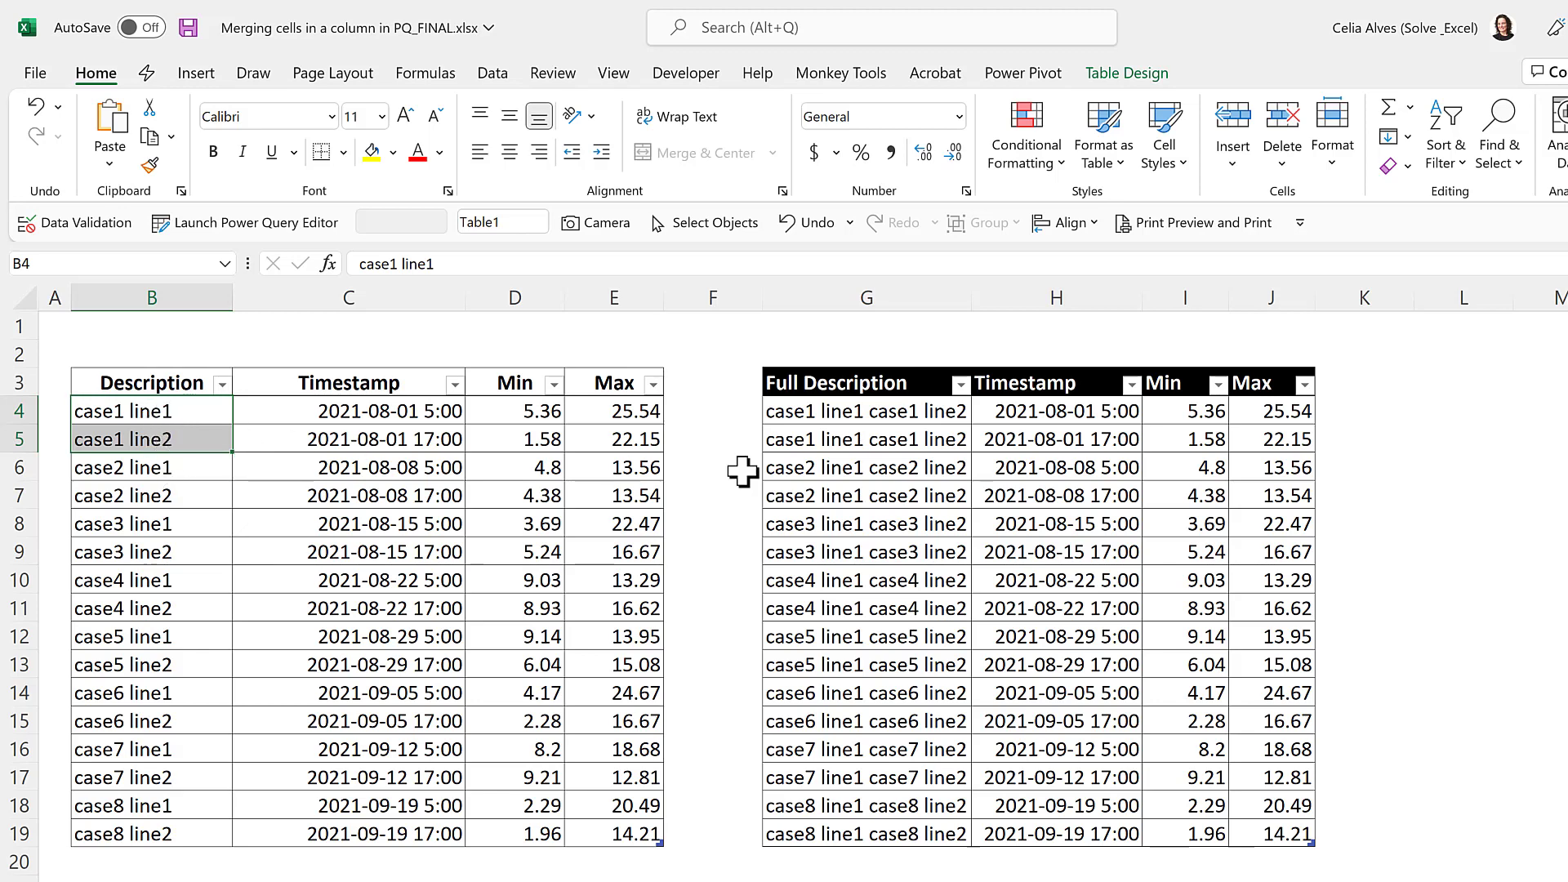
left_click(841, 418)
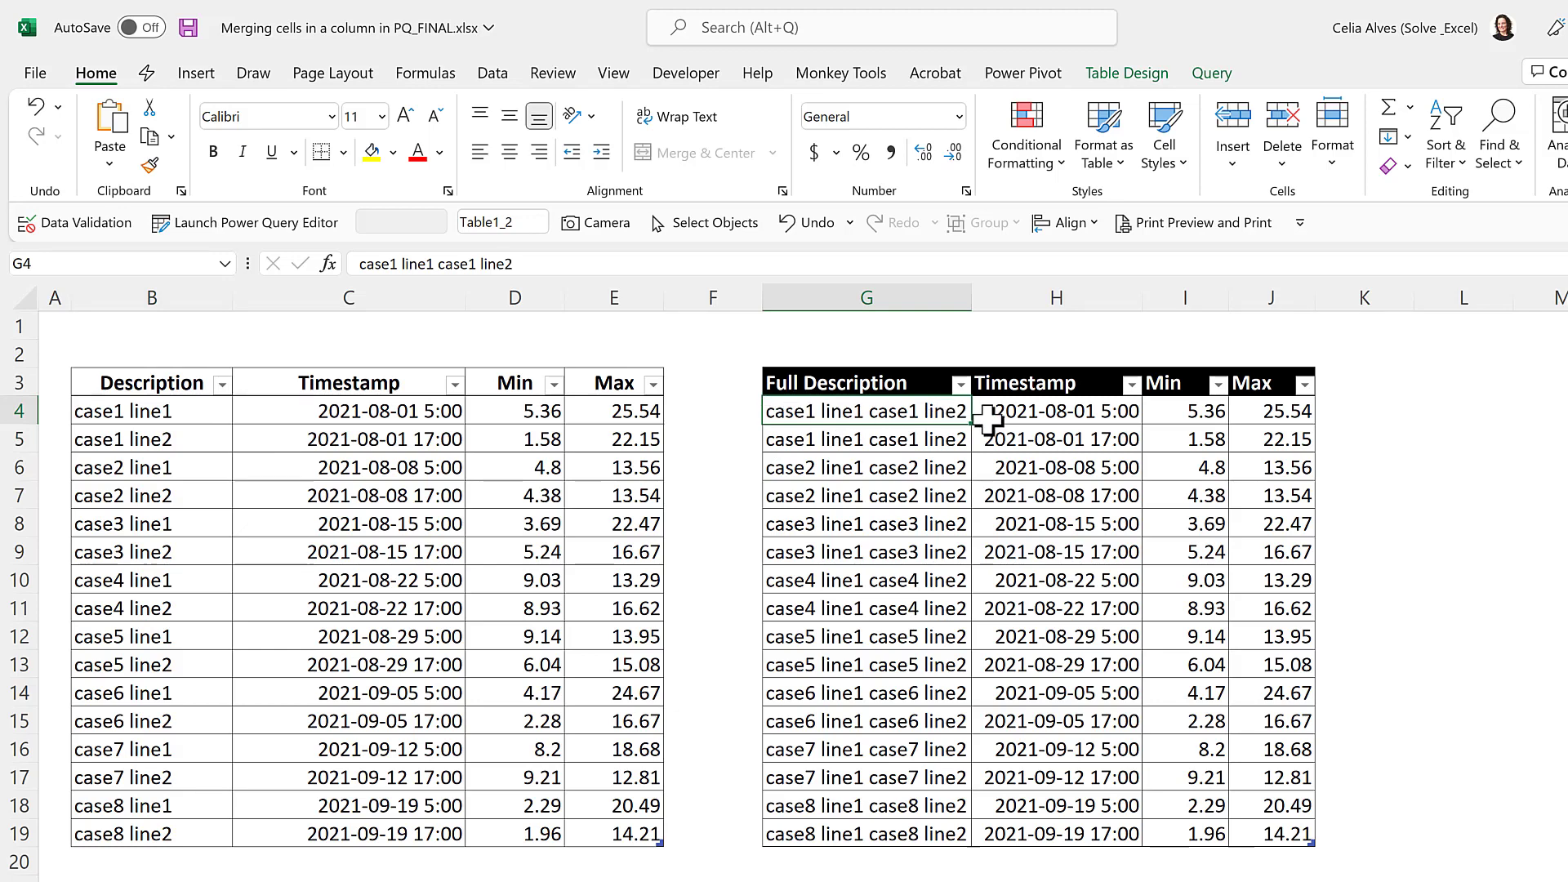
left_click(875, 446)
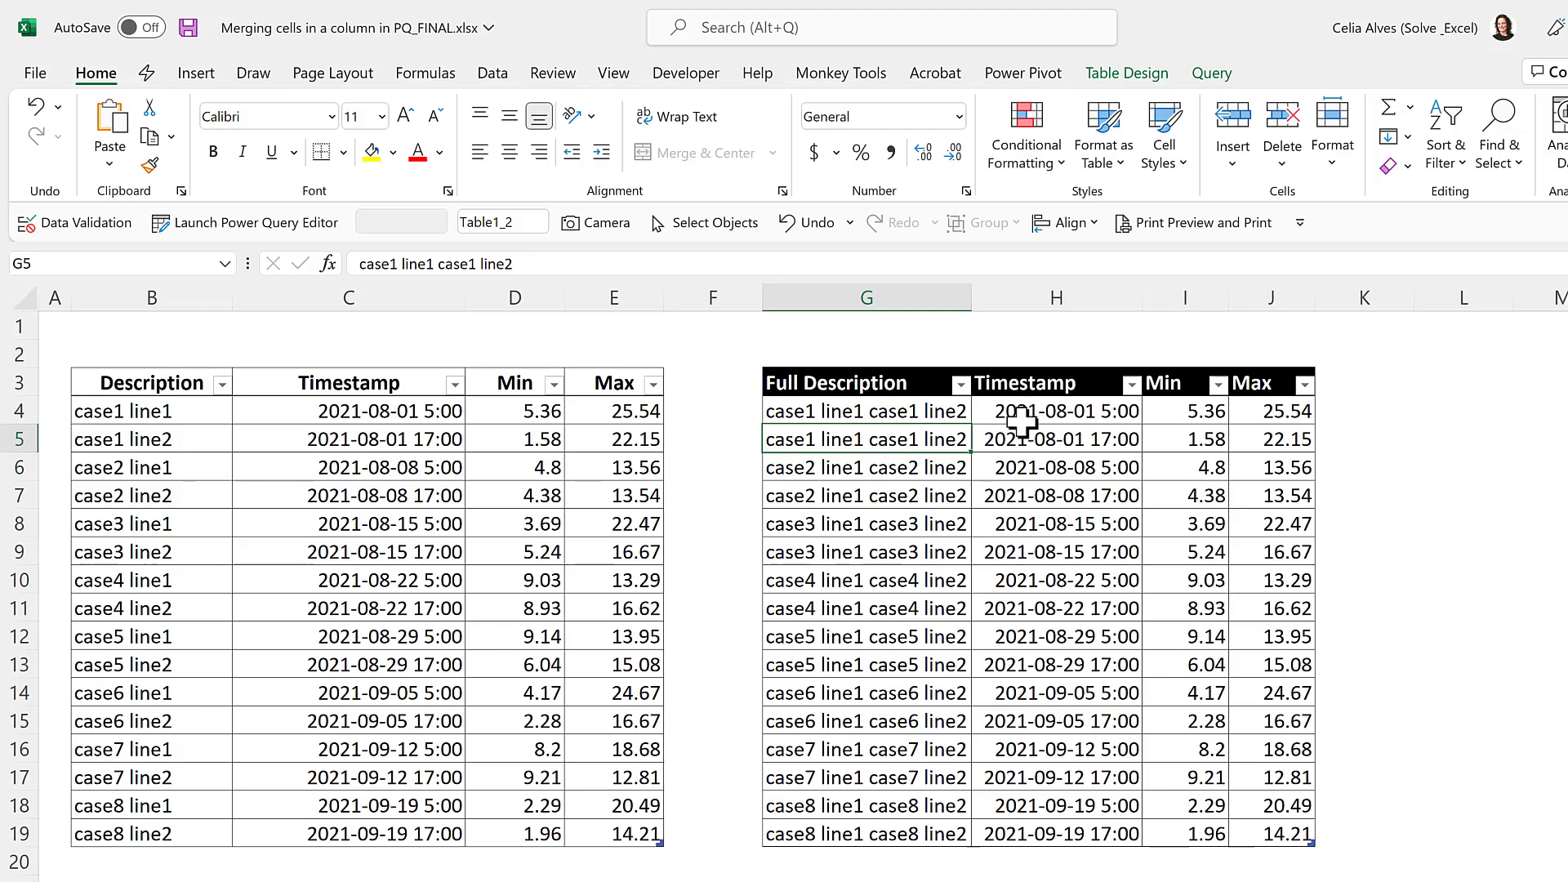
left_click_drag(1017, 417, 1281, 440)
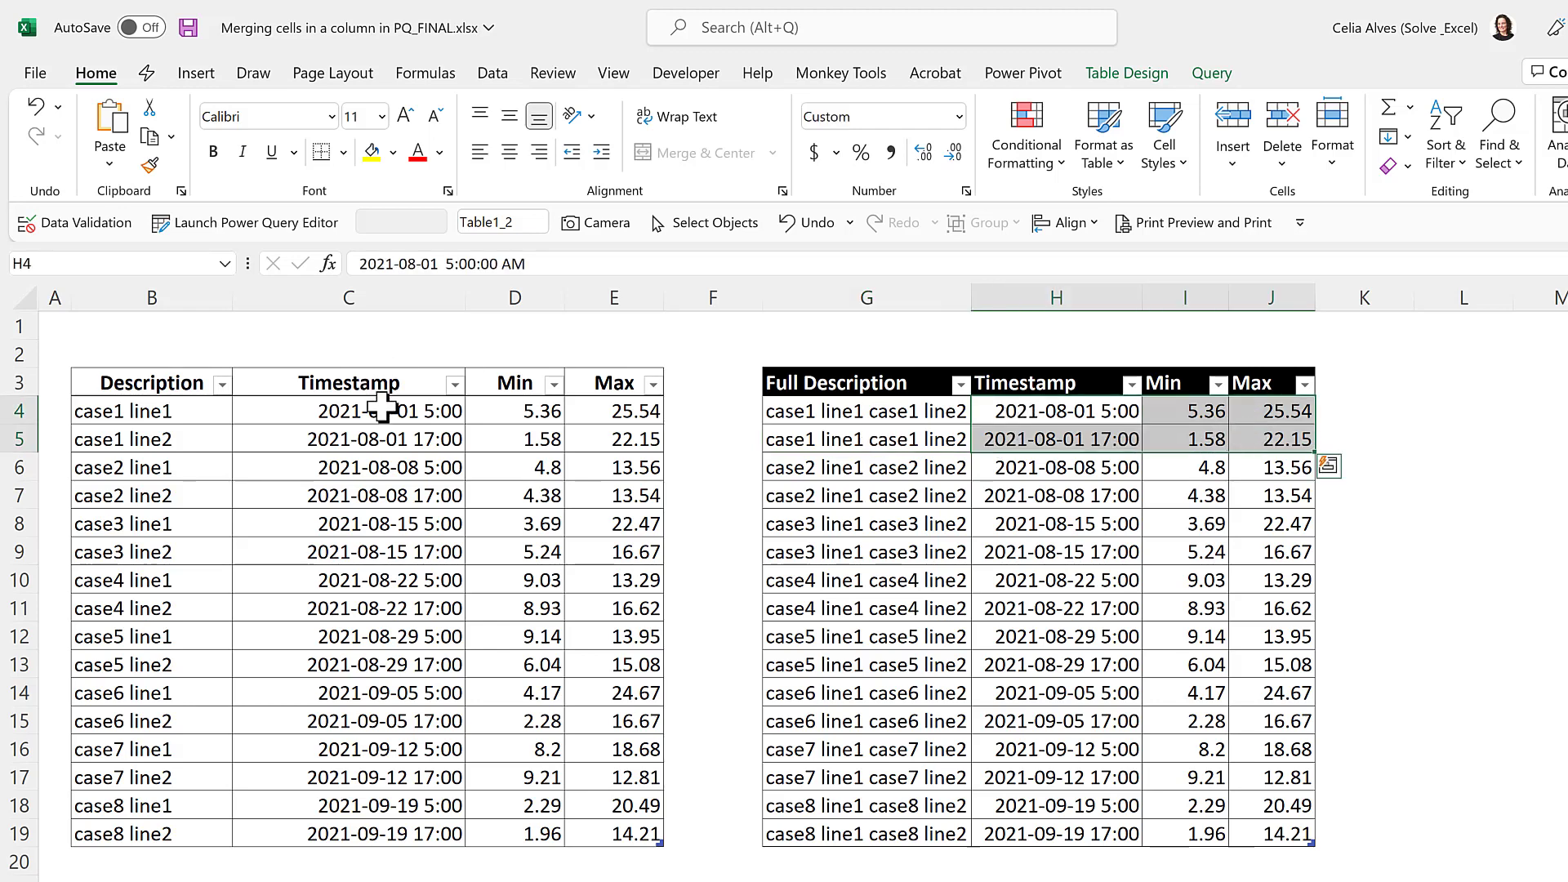
left_click_drag(382, 411, 643, 439)
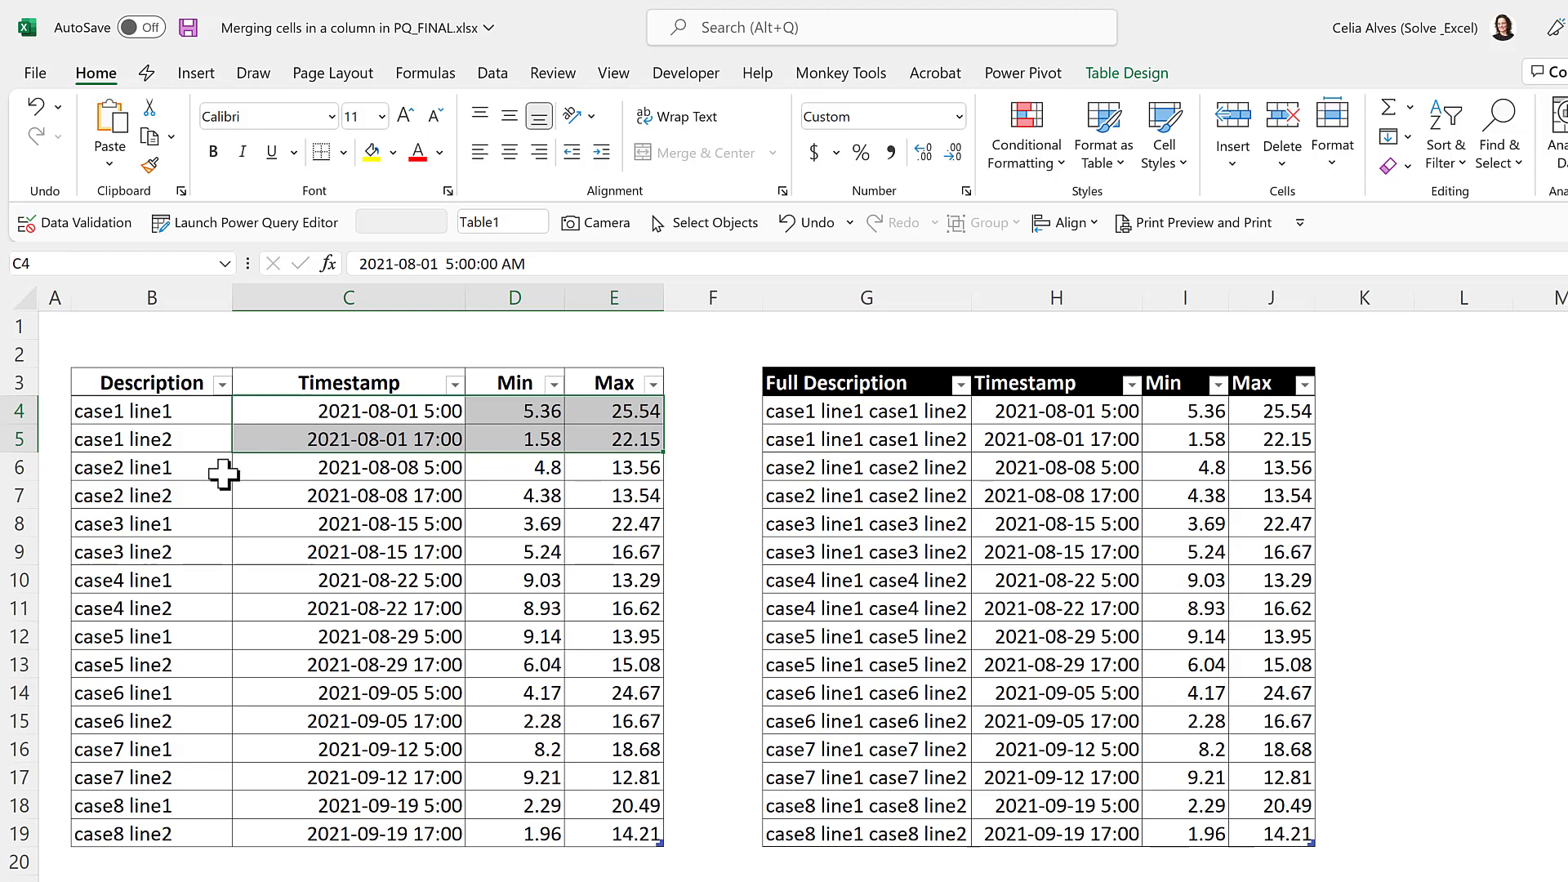
- Compare the two case2 rows with their combined descriptions, timestamps, min and max values
left_click_drag(148, 468, 603, 499)
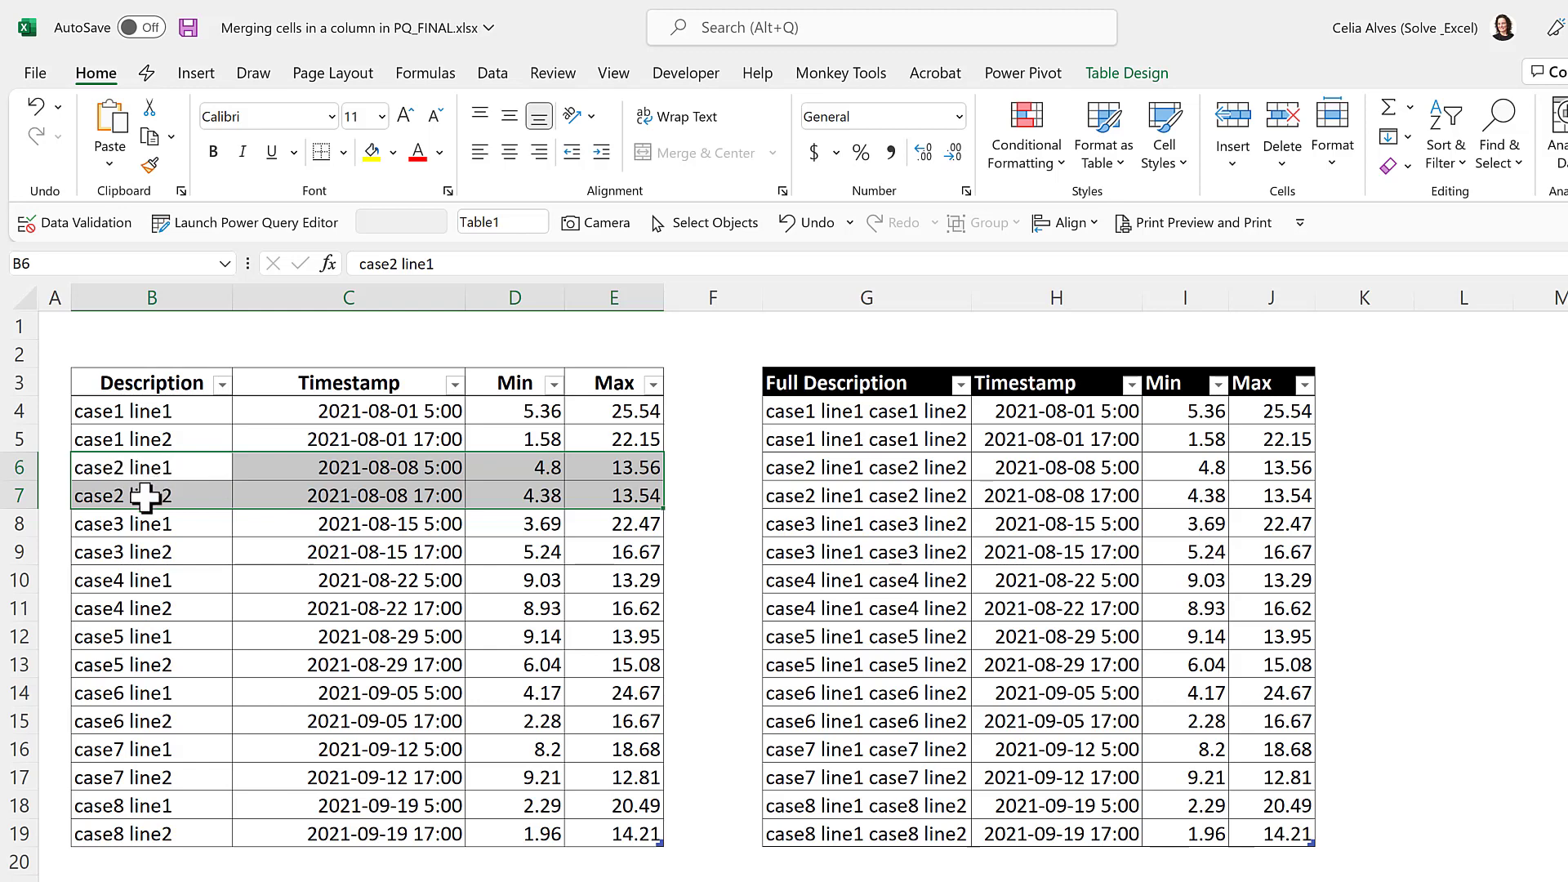
left_click_drag(175, 469, 174, 495)
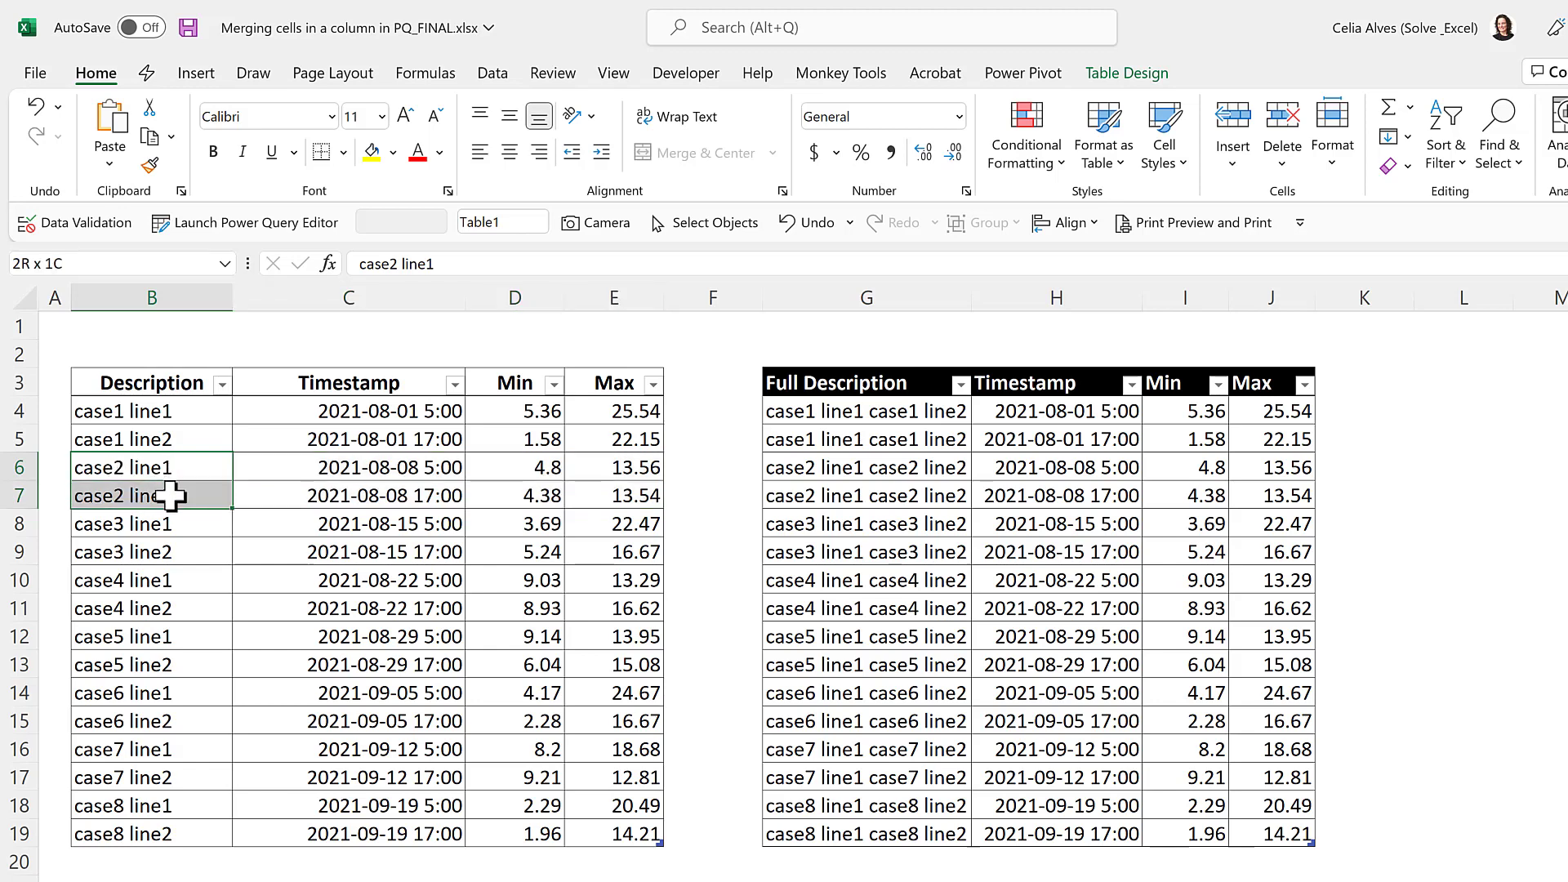
left_click(841, 467)
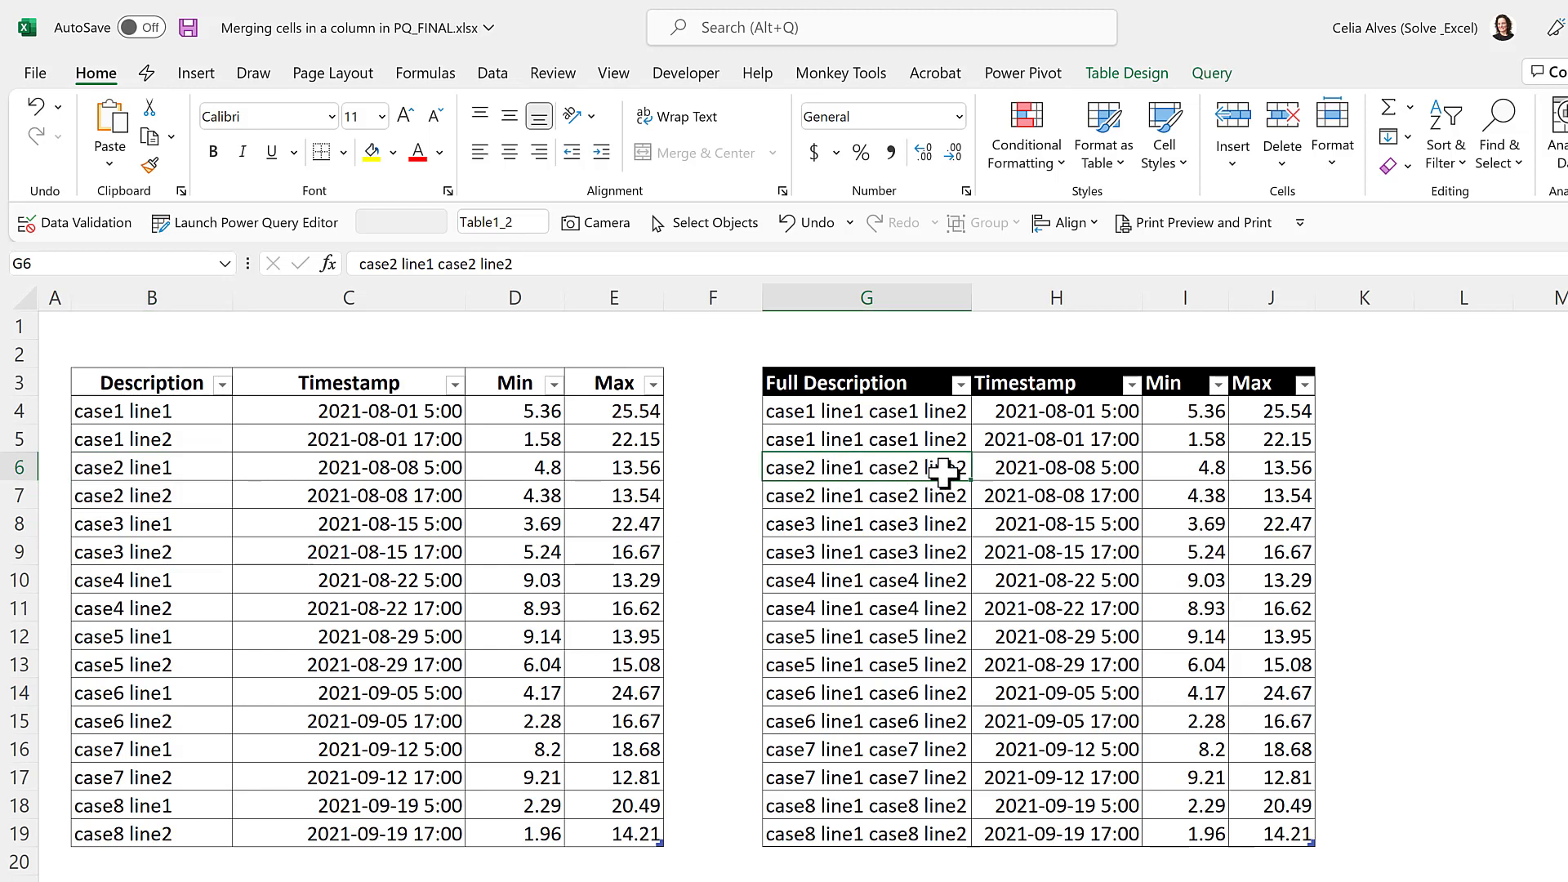
left_click(777, 469)
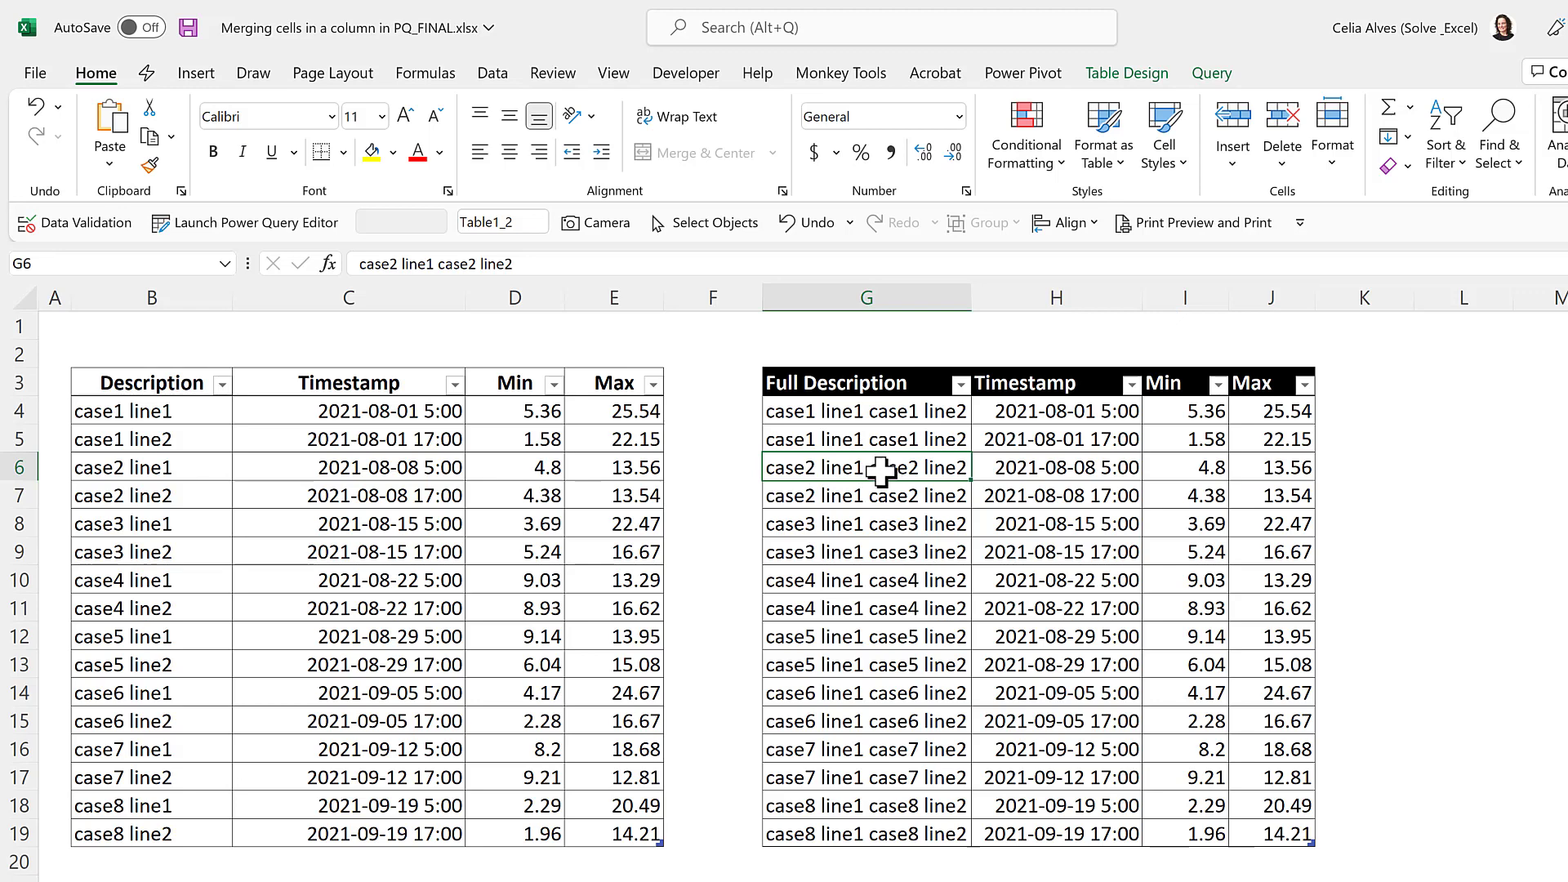
left_click(882, 497)
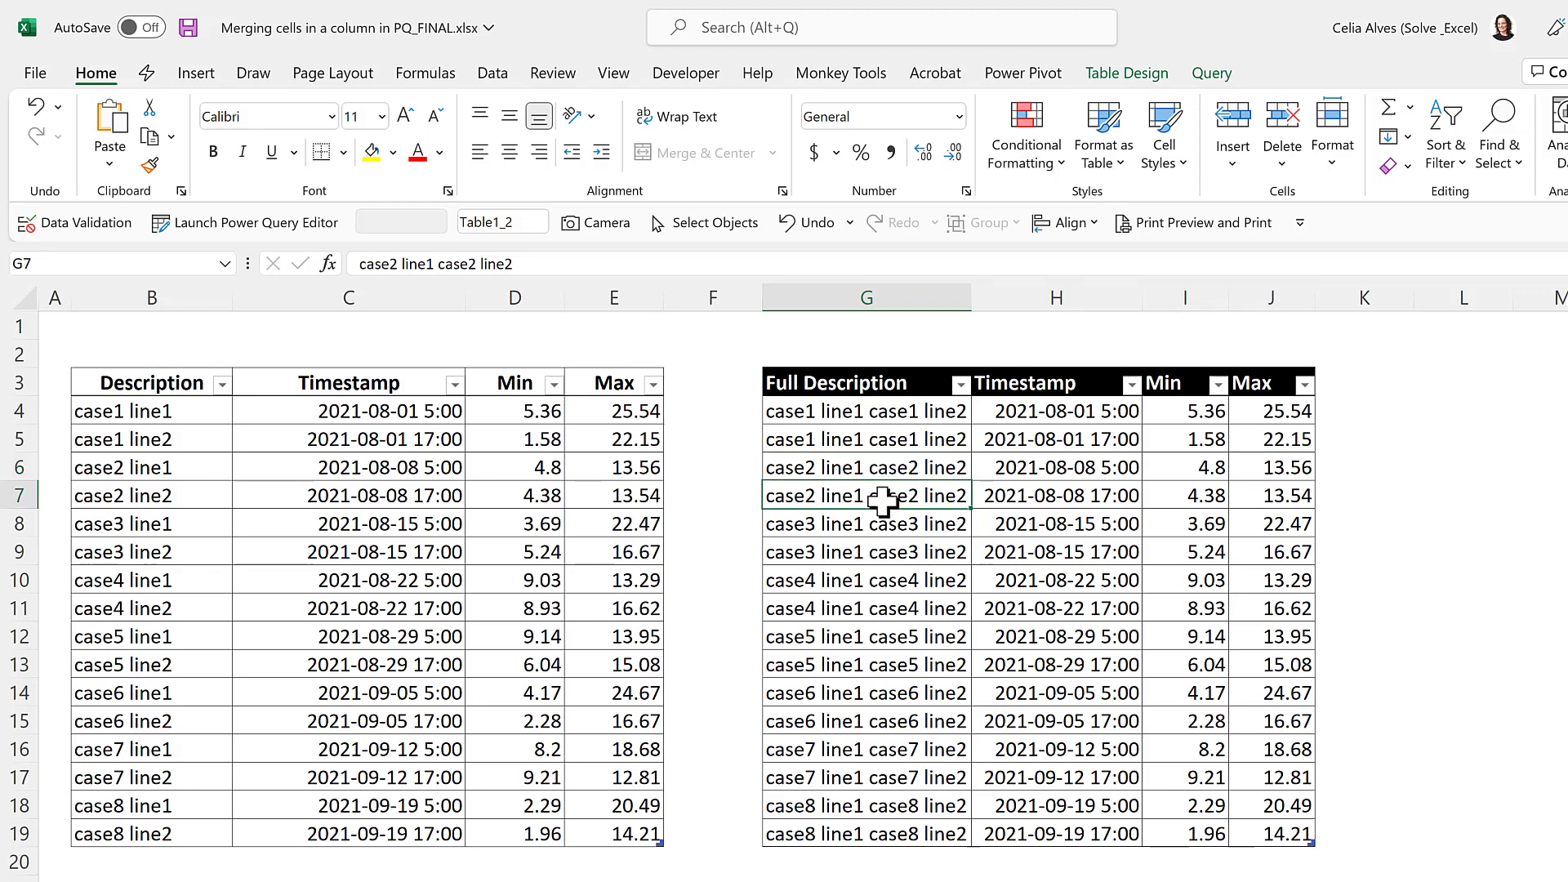
left_click_drag(1033, 469, 1042, 496)
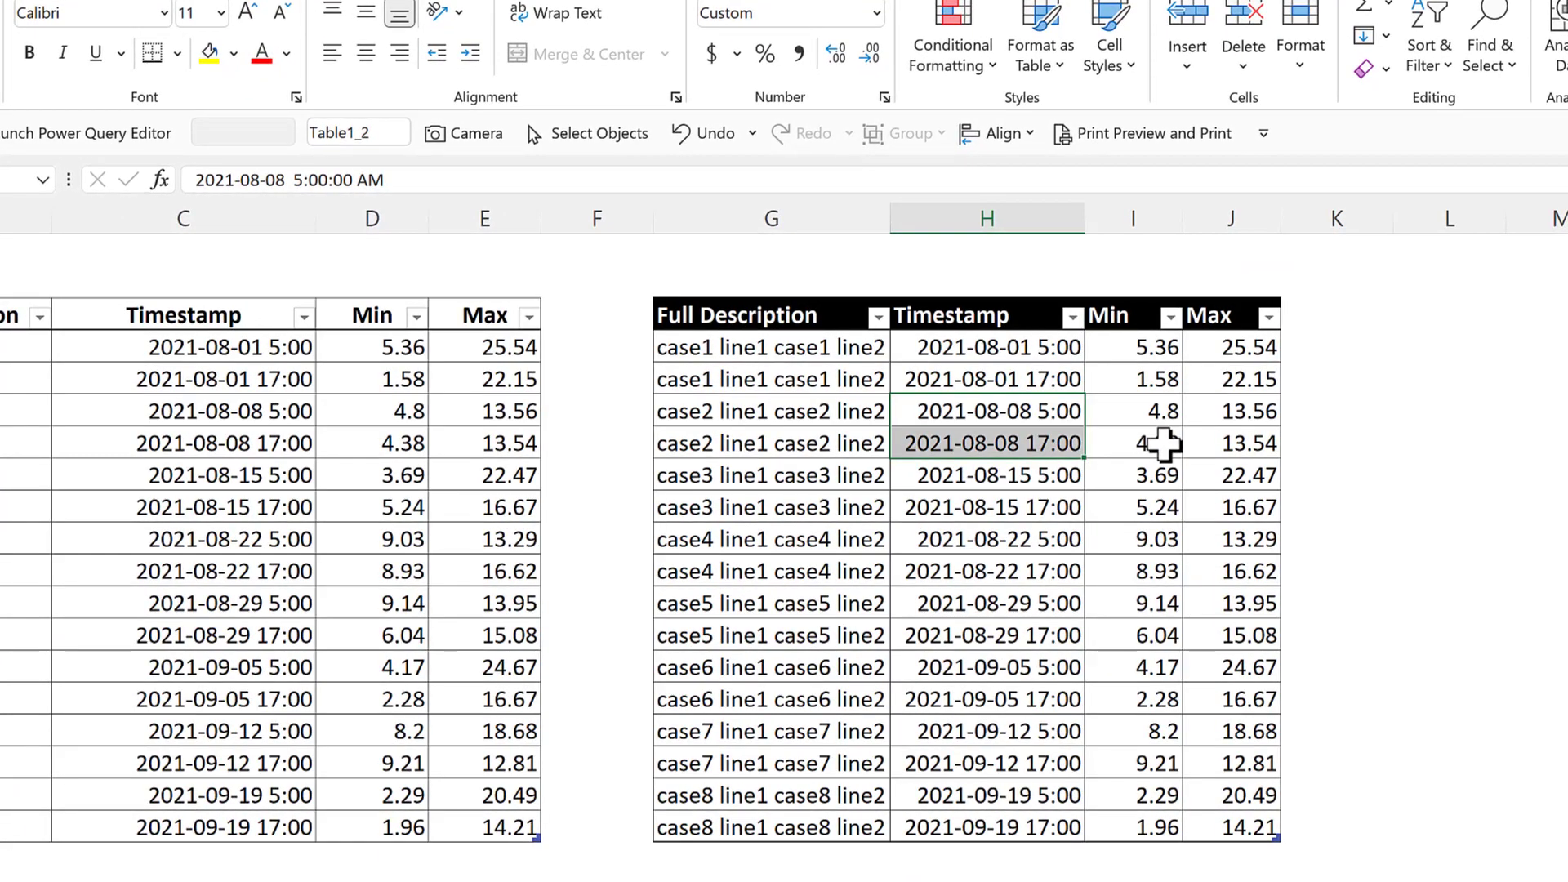
left_click_drag(1164, 447, 1225, 447)
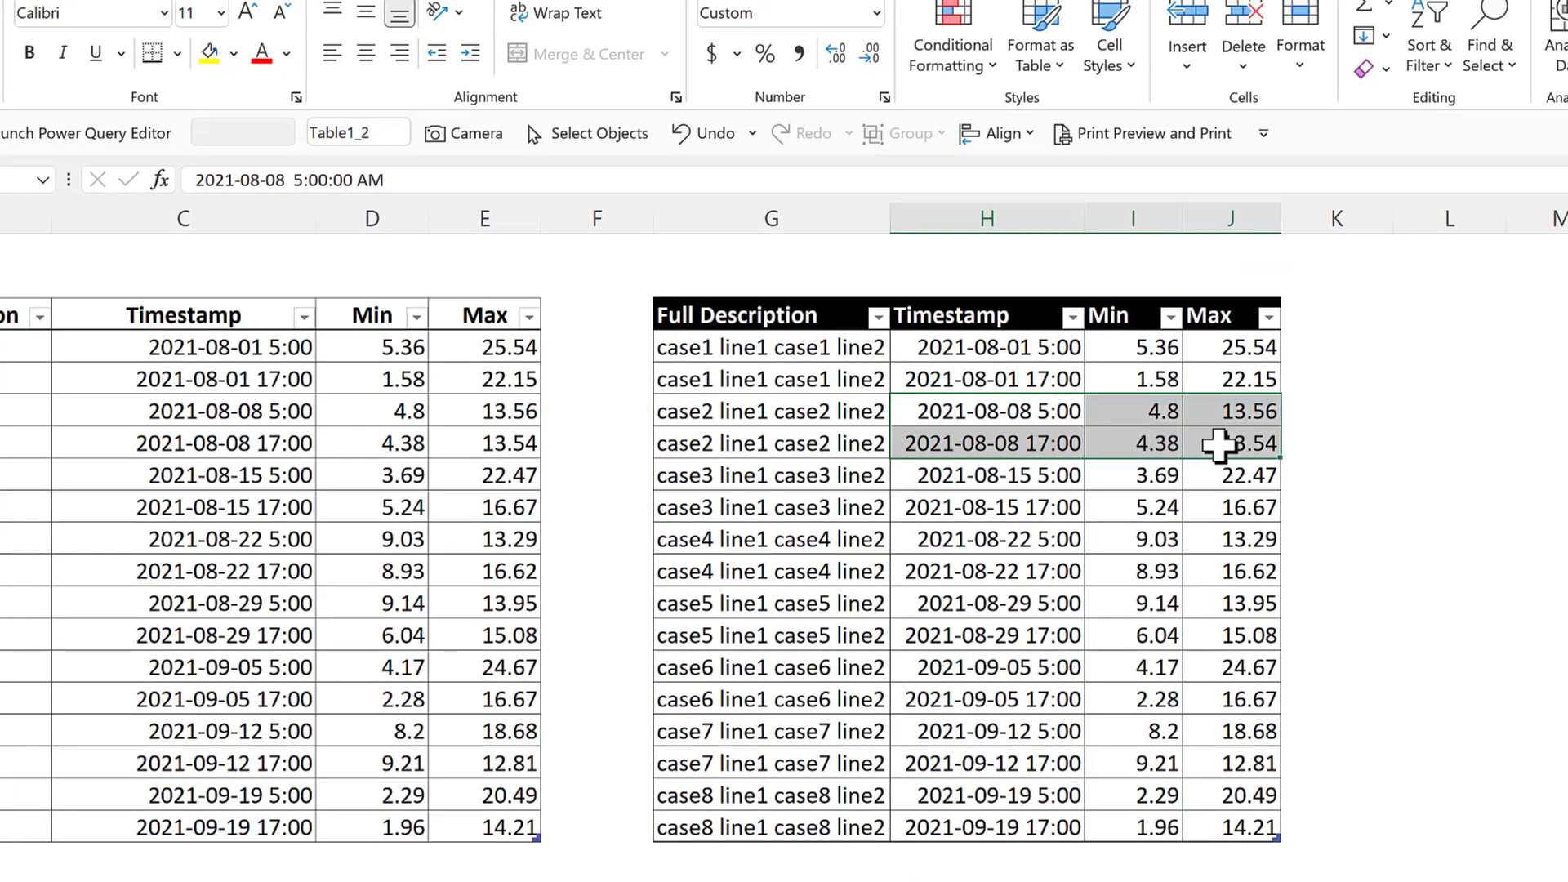
left_click_drag(282, 411, 484, 443)
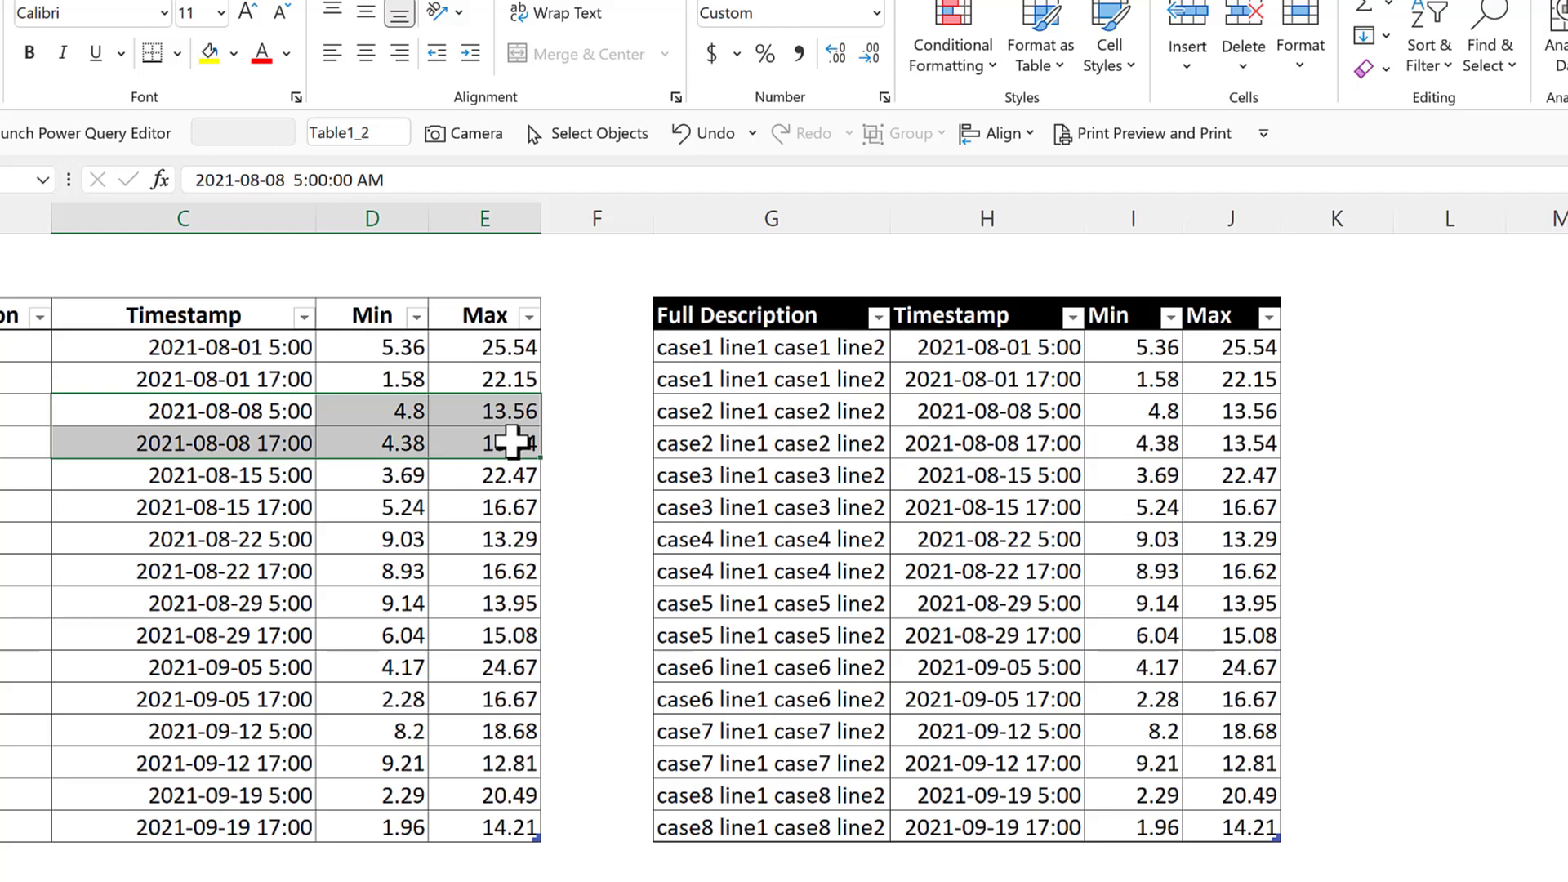
left_click(85, 411)
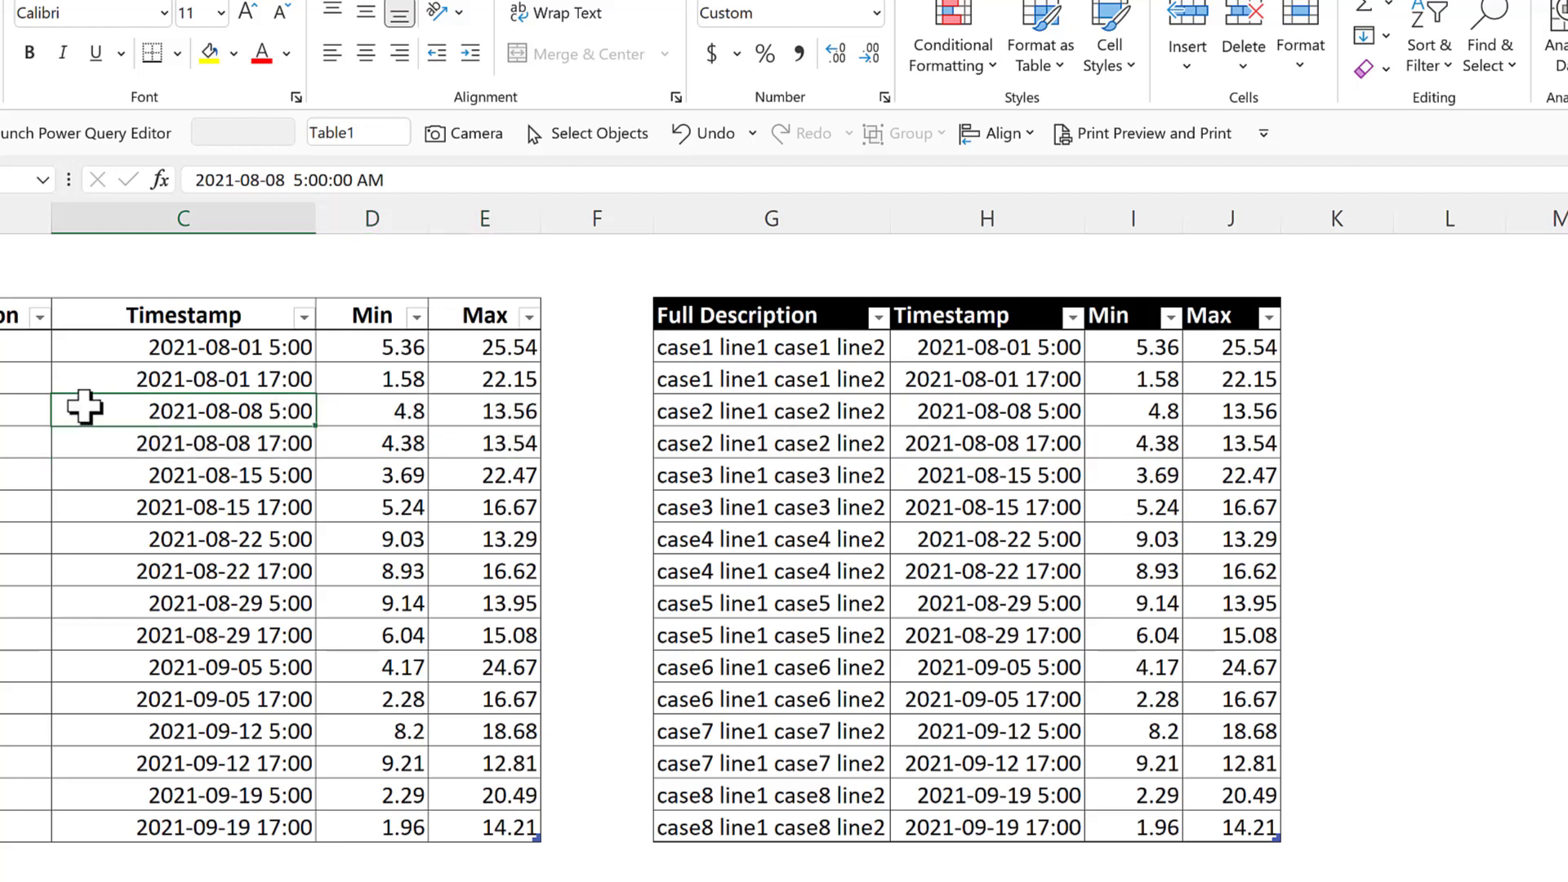
left_click(858, 447)
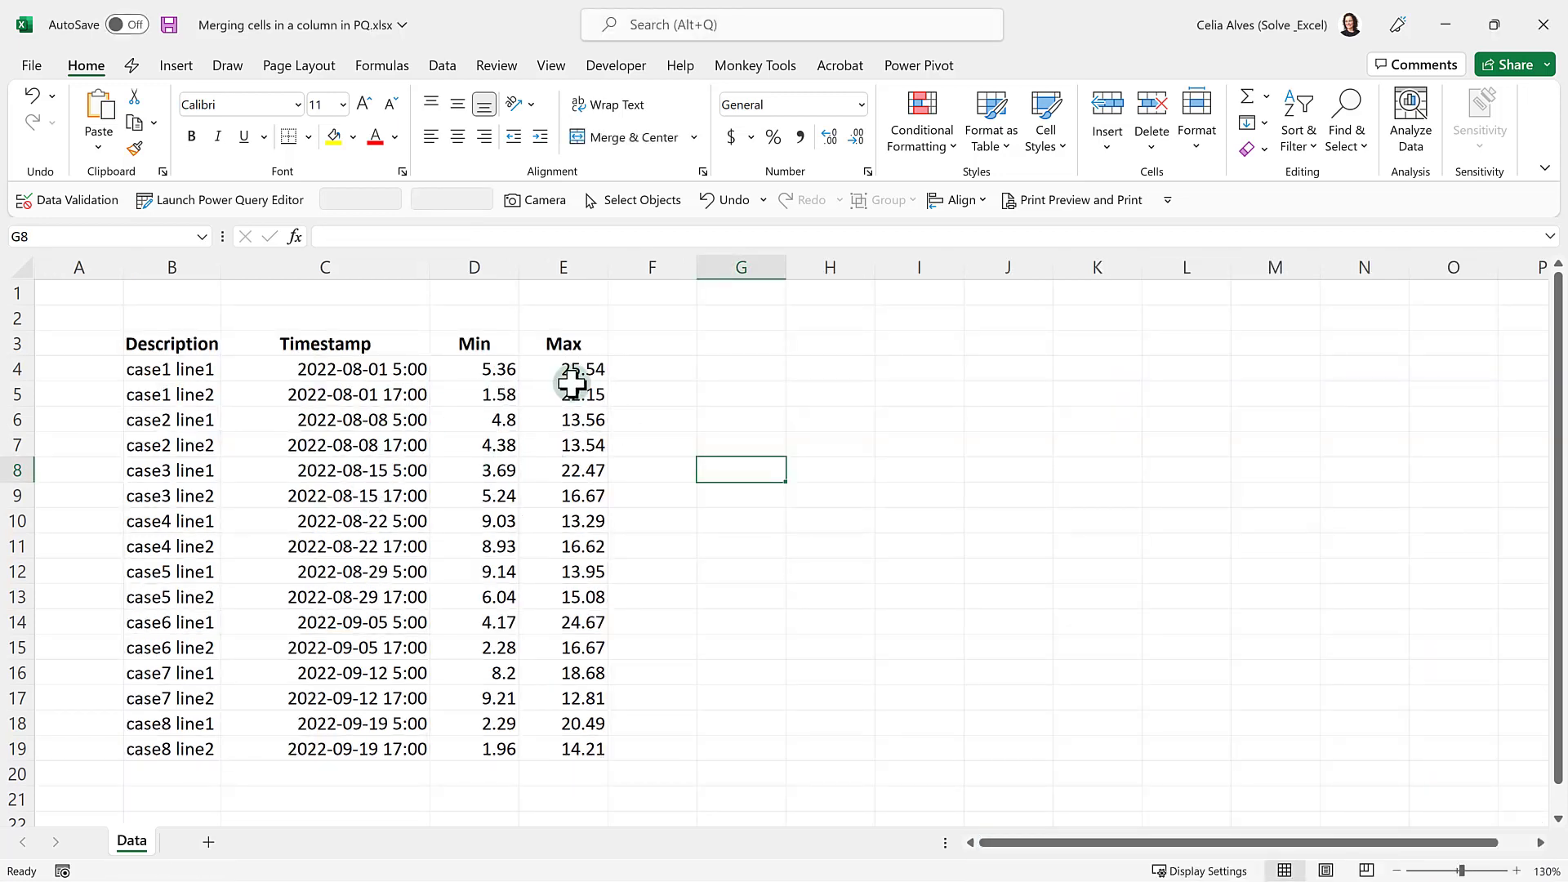
- Return to the workbook and send the B3:E19 data range to Power Query via From Table/Range
left_click(453, 445)
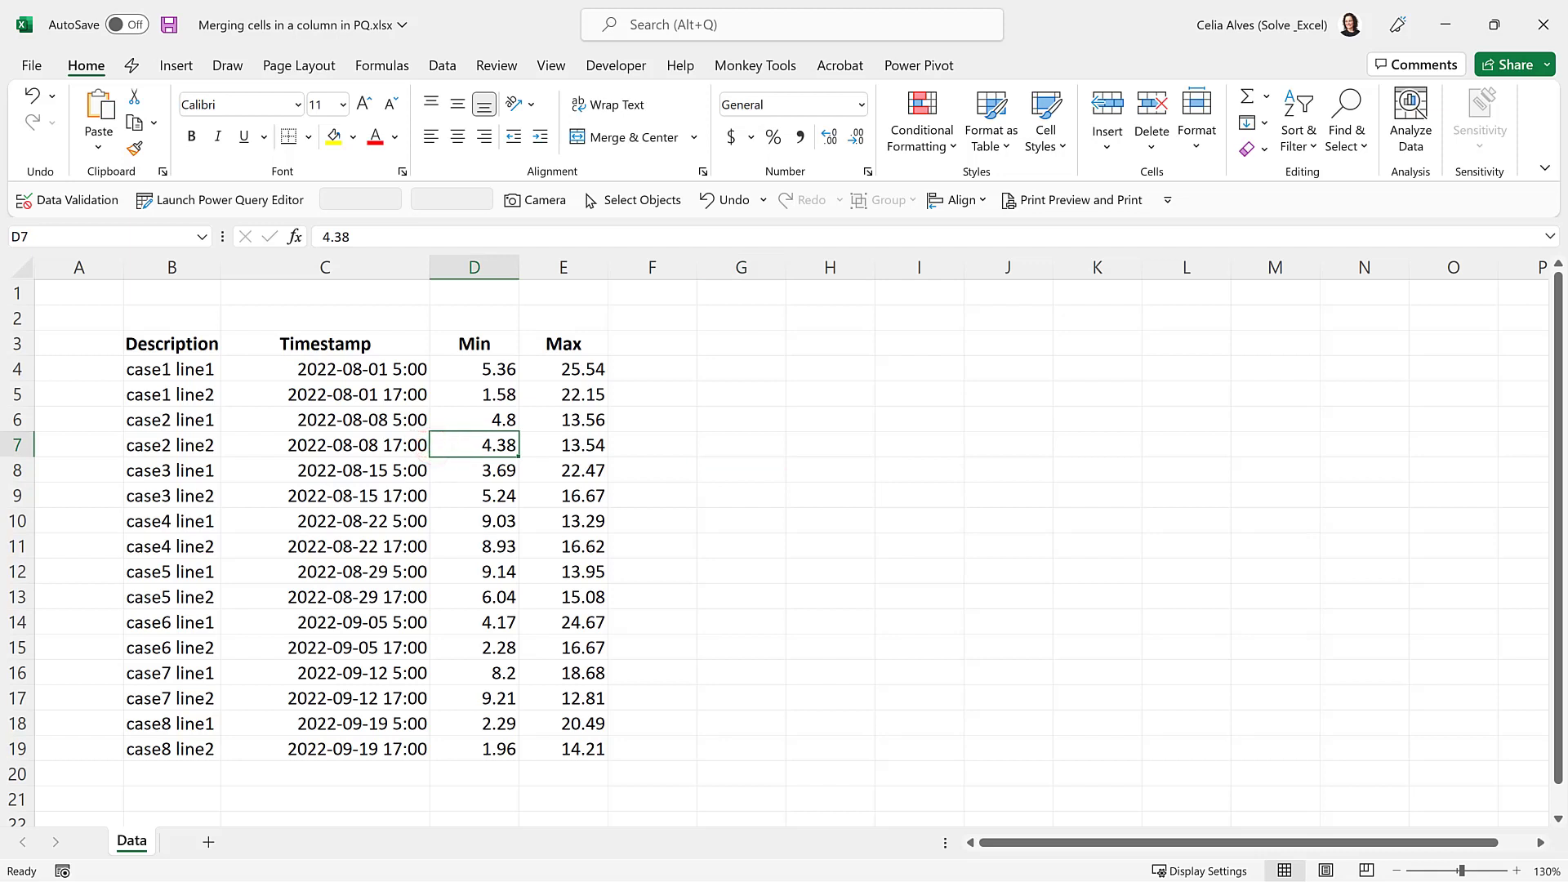
key("alt+Tab")
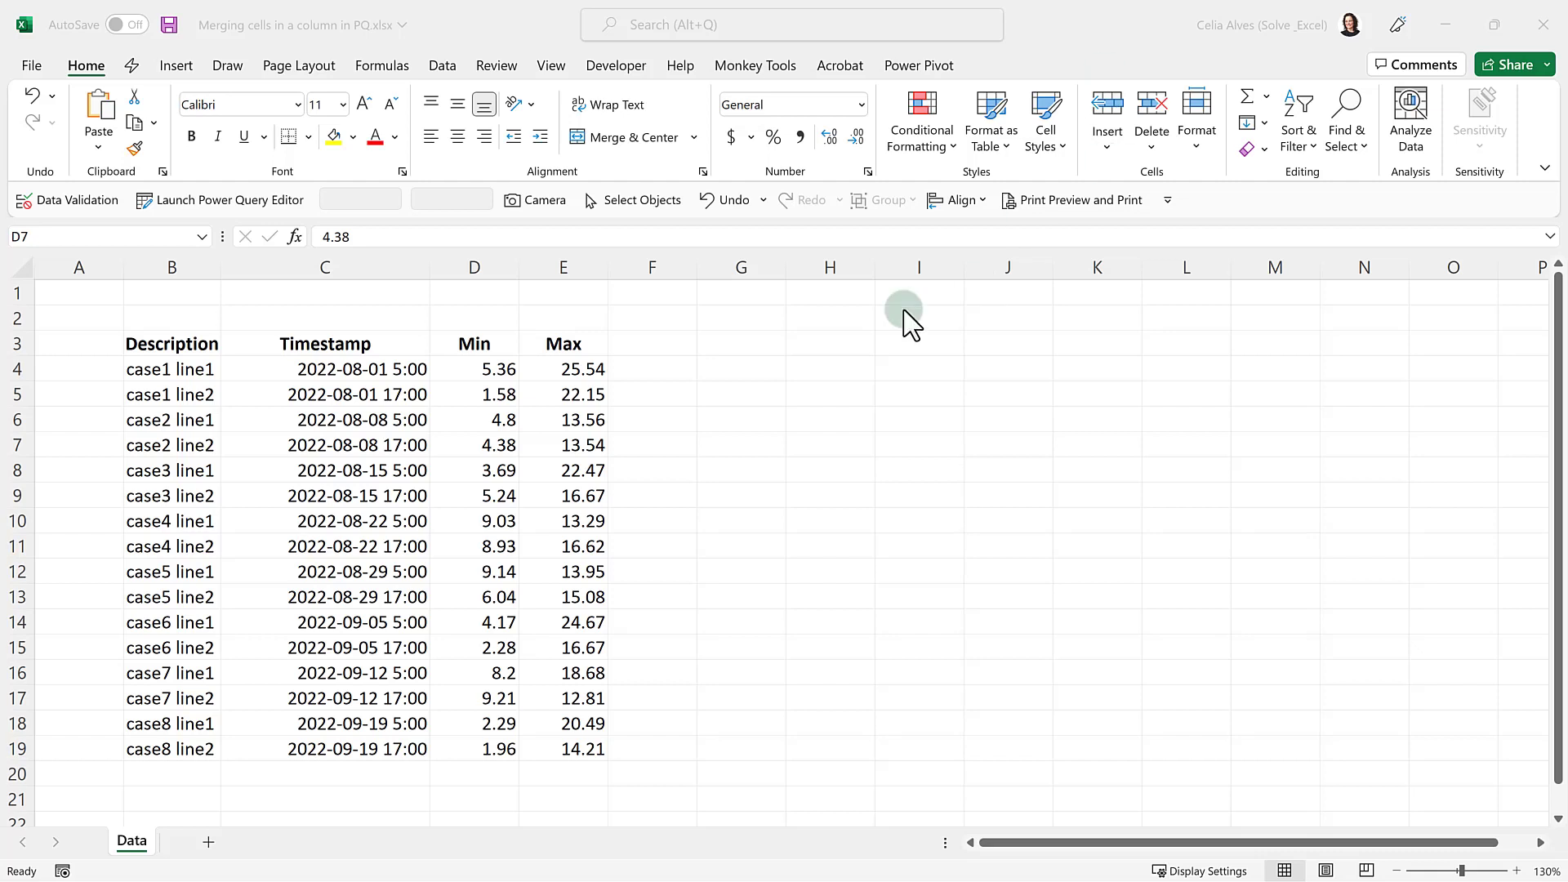
key("alt+Tab")
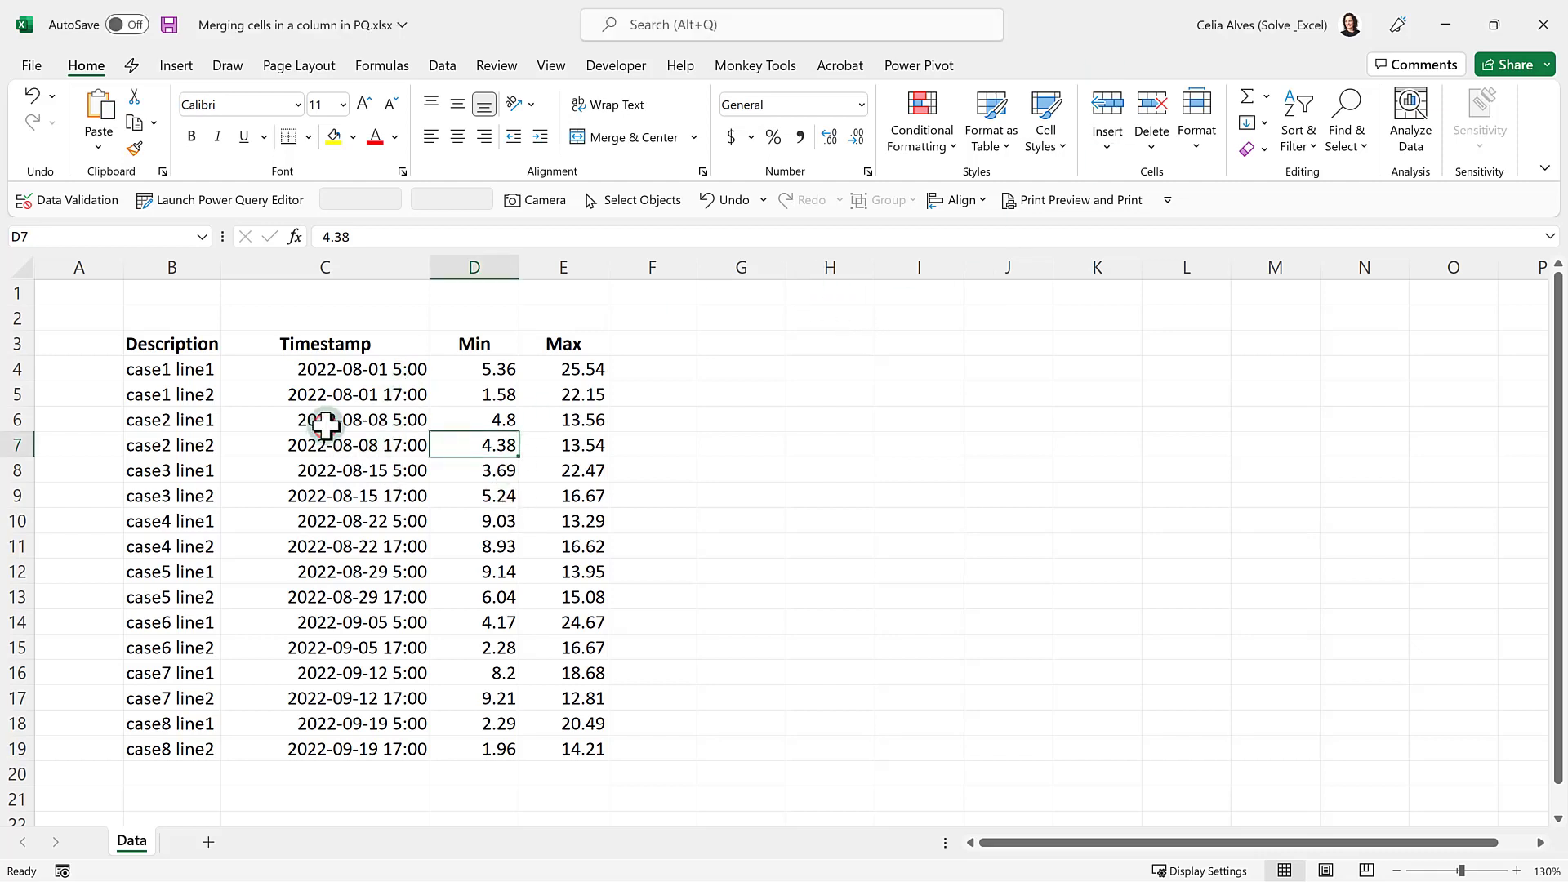
left_click(324, 421)
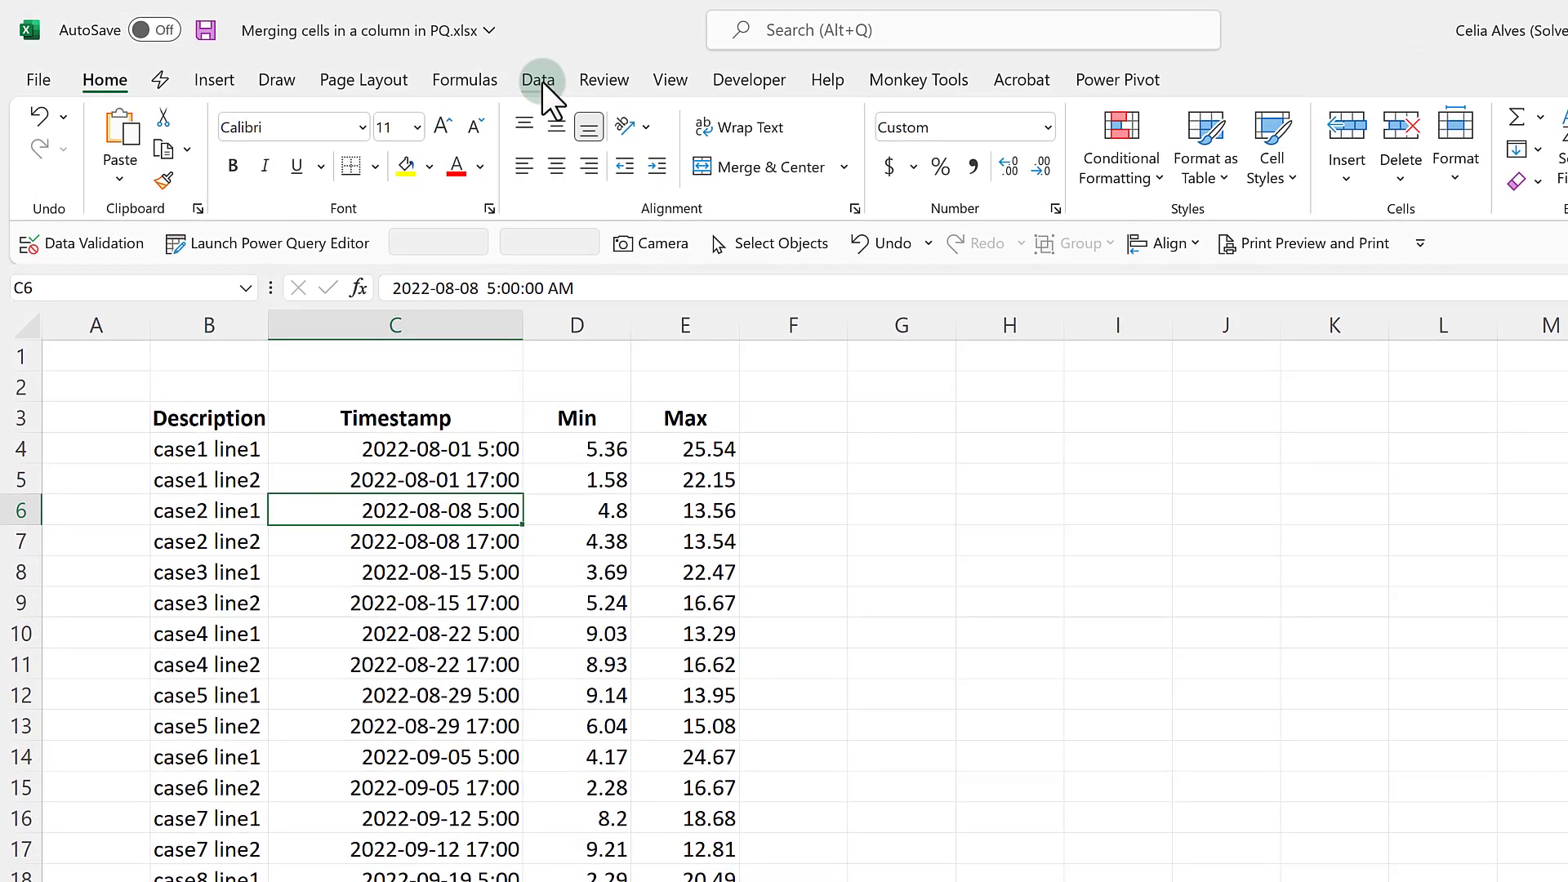
left_click(540, 79)
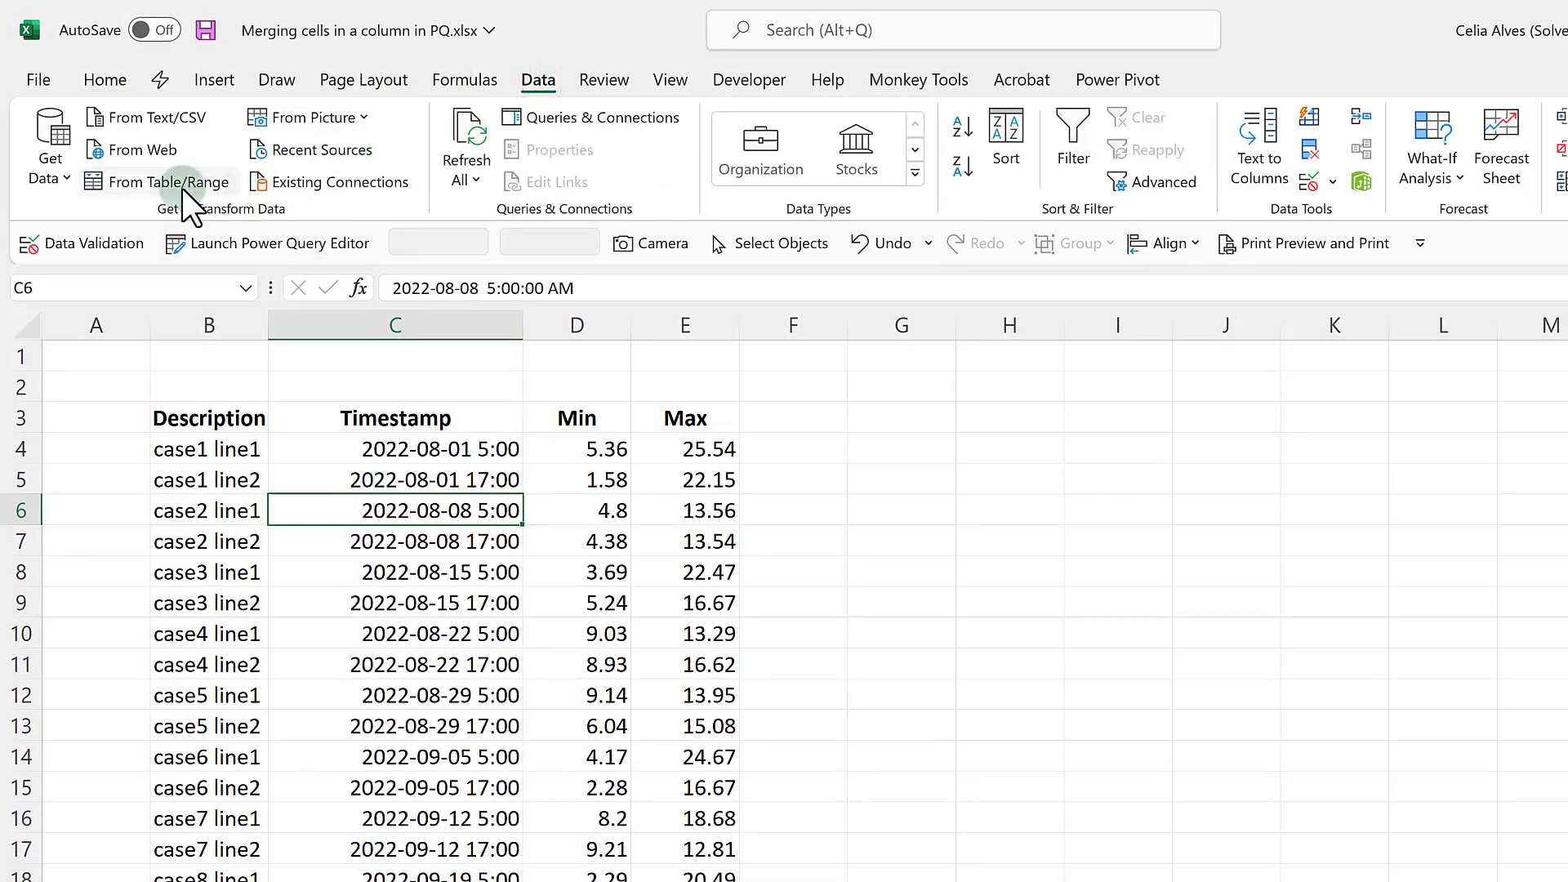
left_click(183, 189)
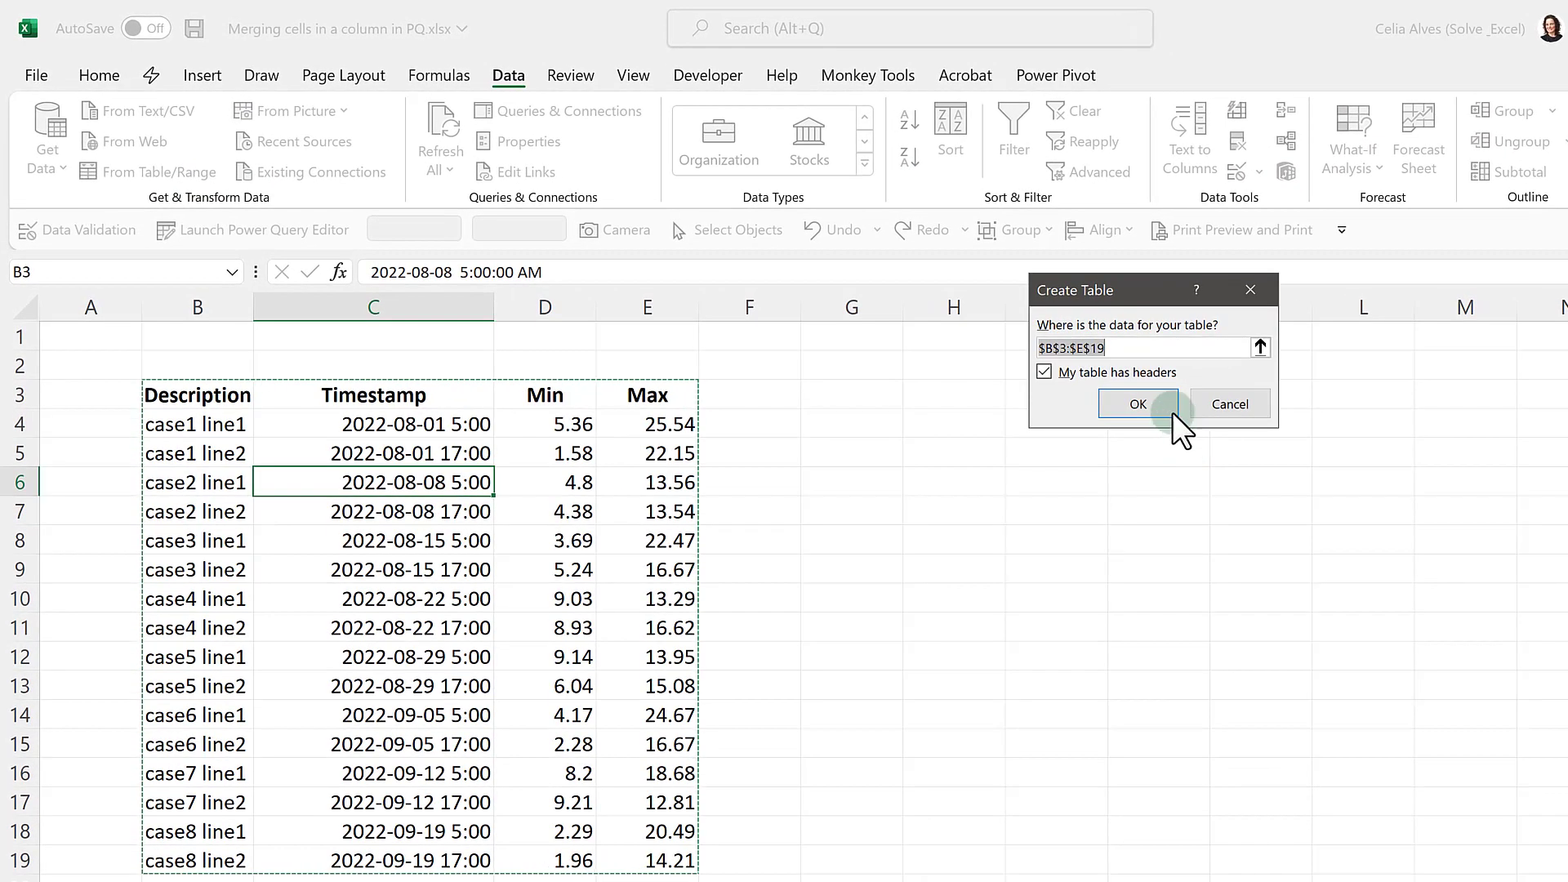
- Confirm B3:E19 as a table with headers and enlarge the query preview
left_click(1138, 404)
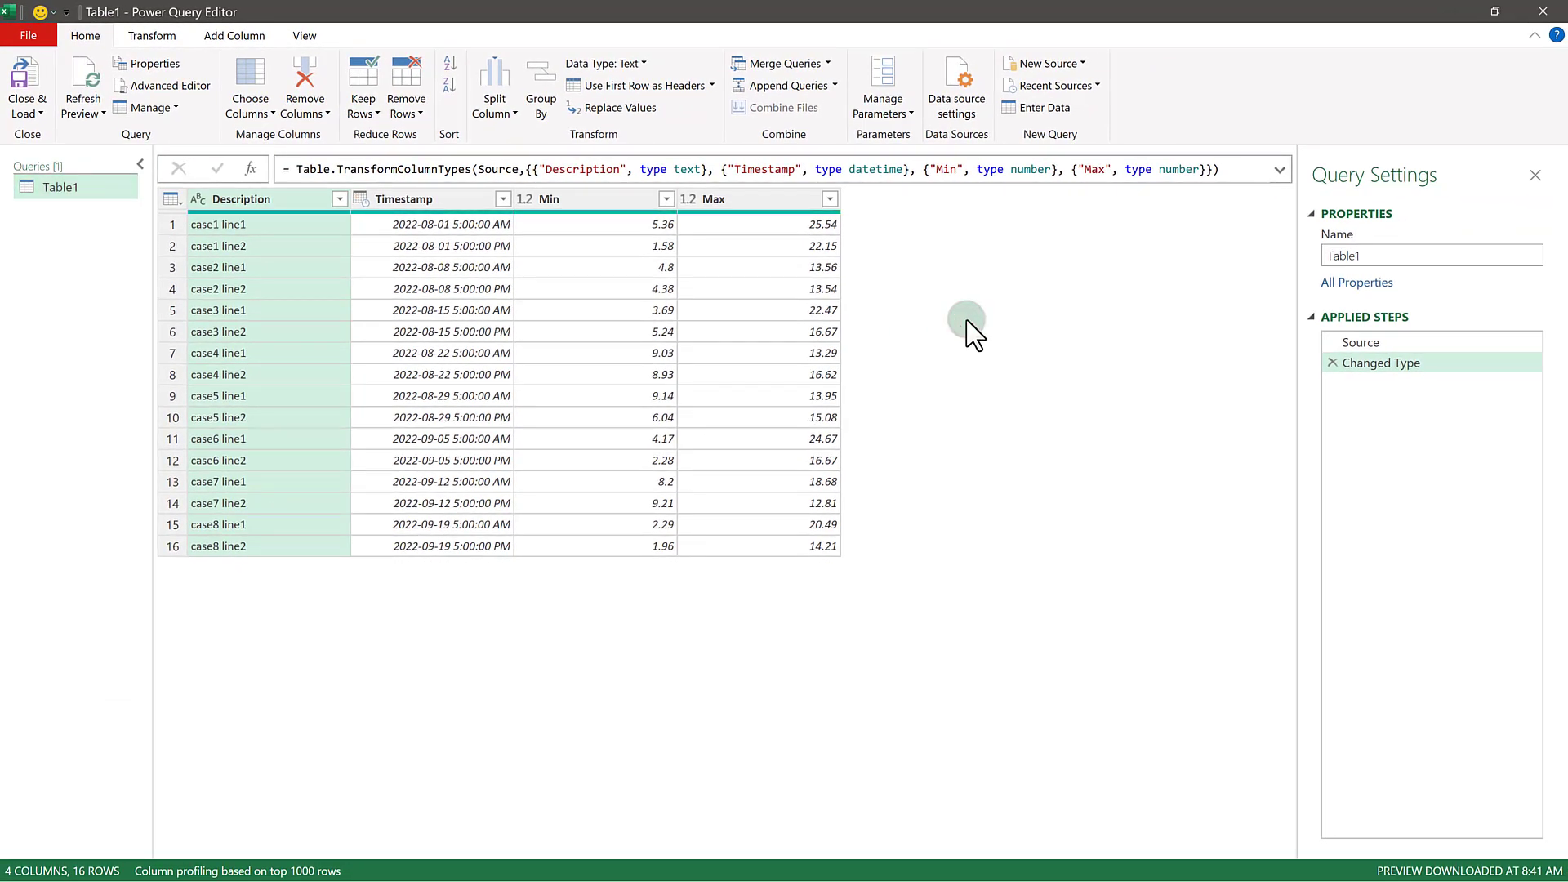
key("ctrl+shift+plus")
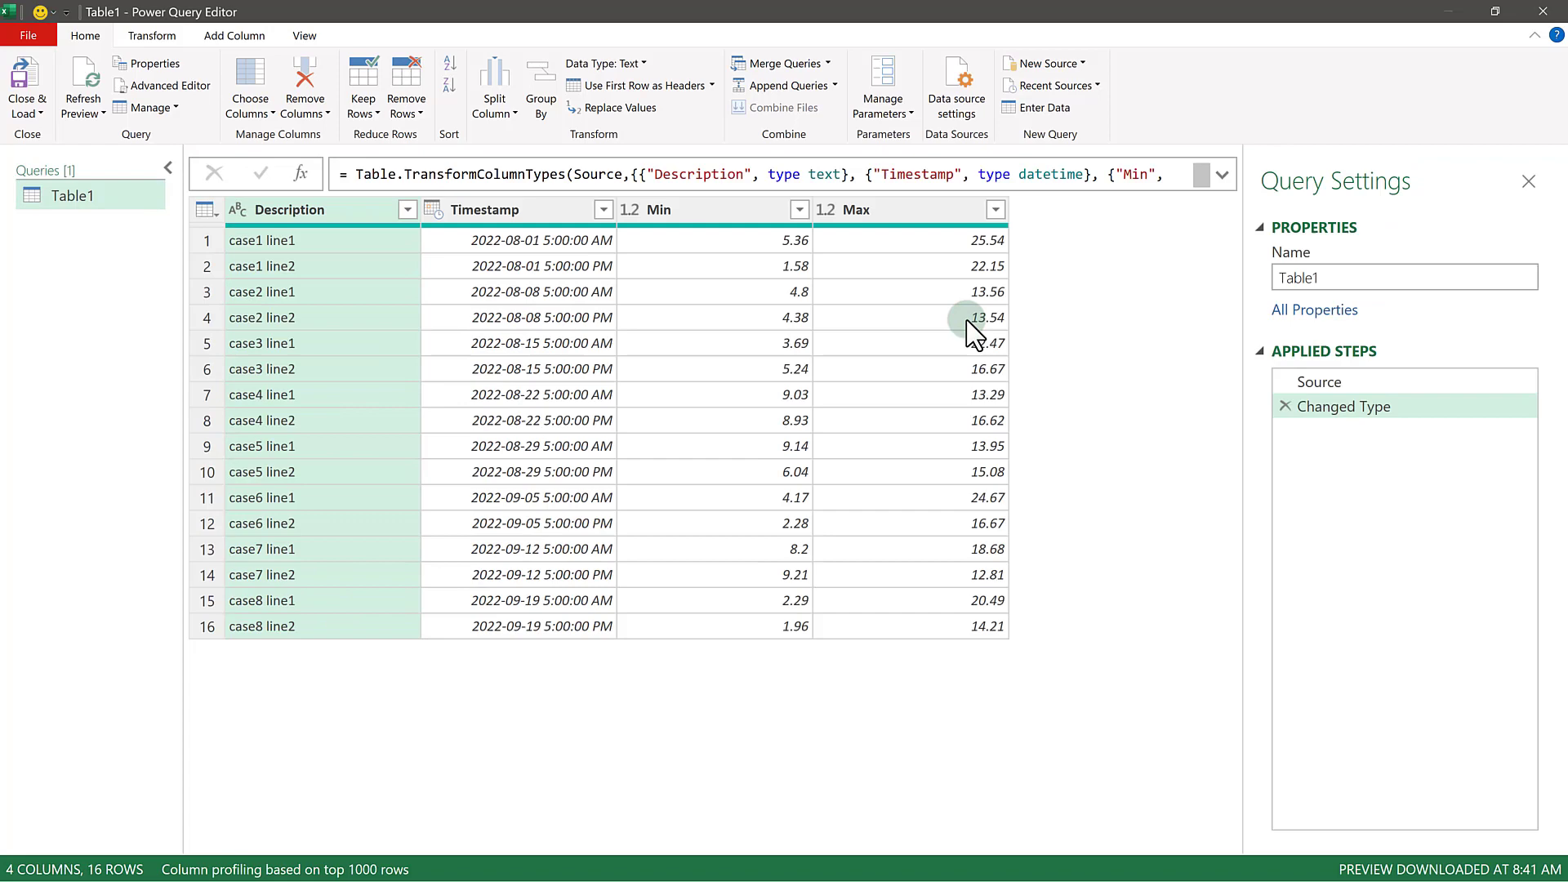
key("ctrl+shift+plus")
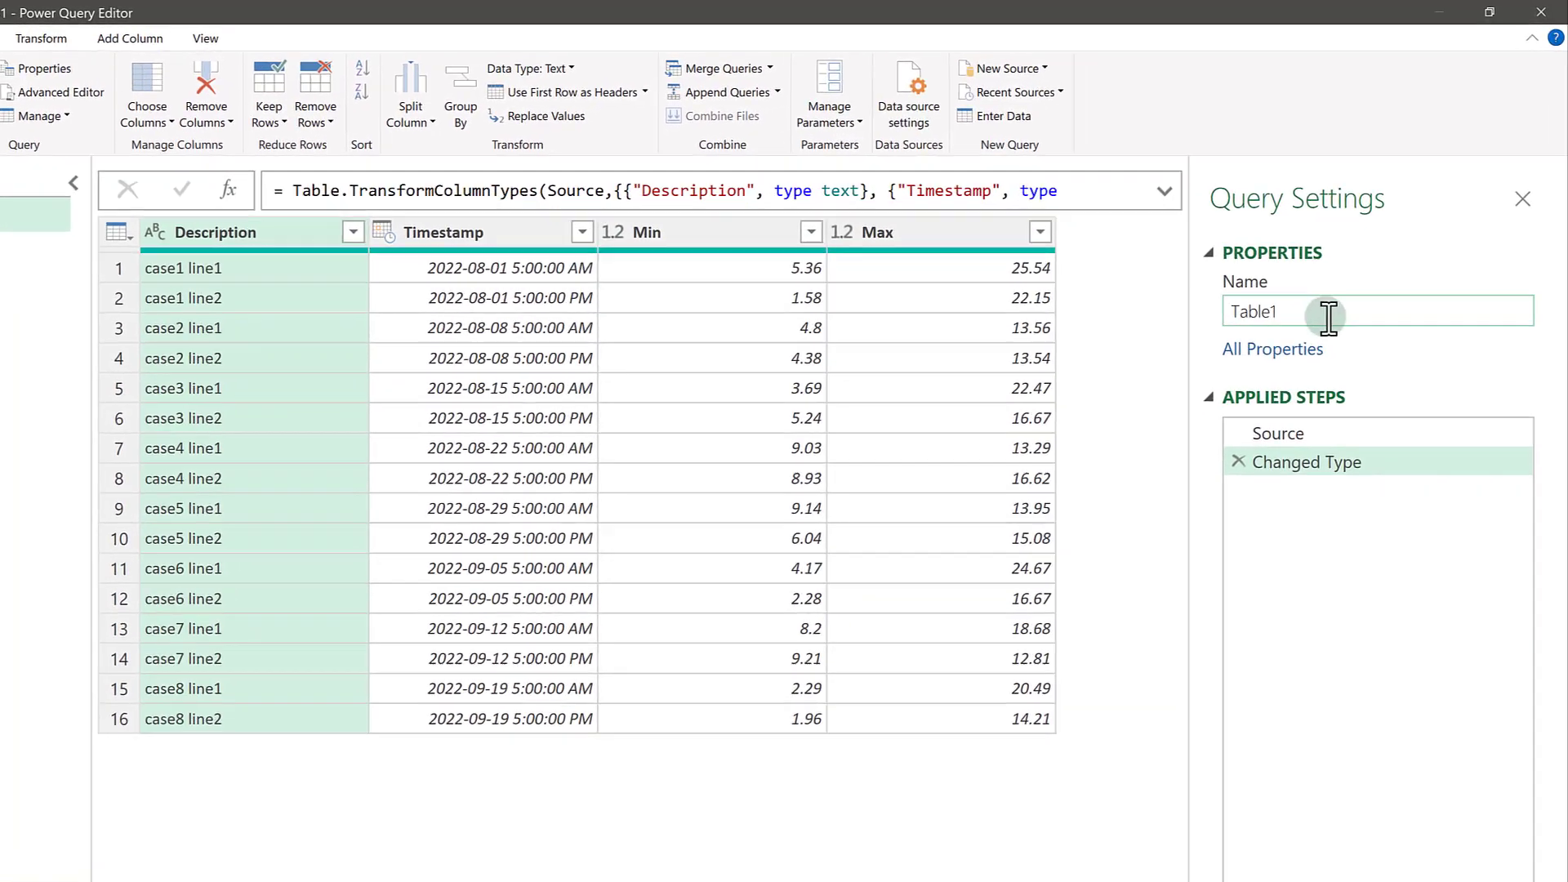
- Rename the query from Table1 to Data
left_click_drag(1316, 288, 1272, 287)
key("ctrl+a")
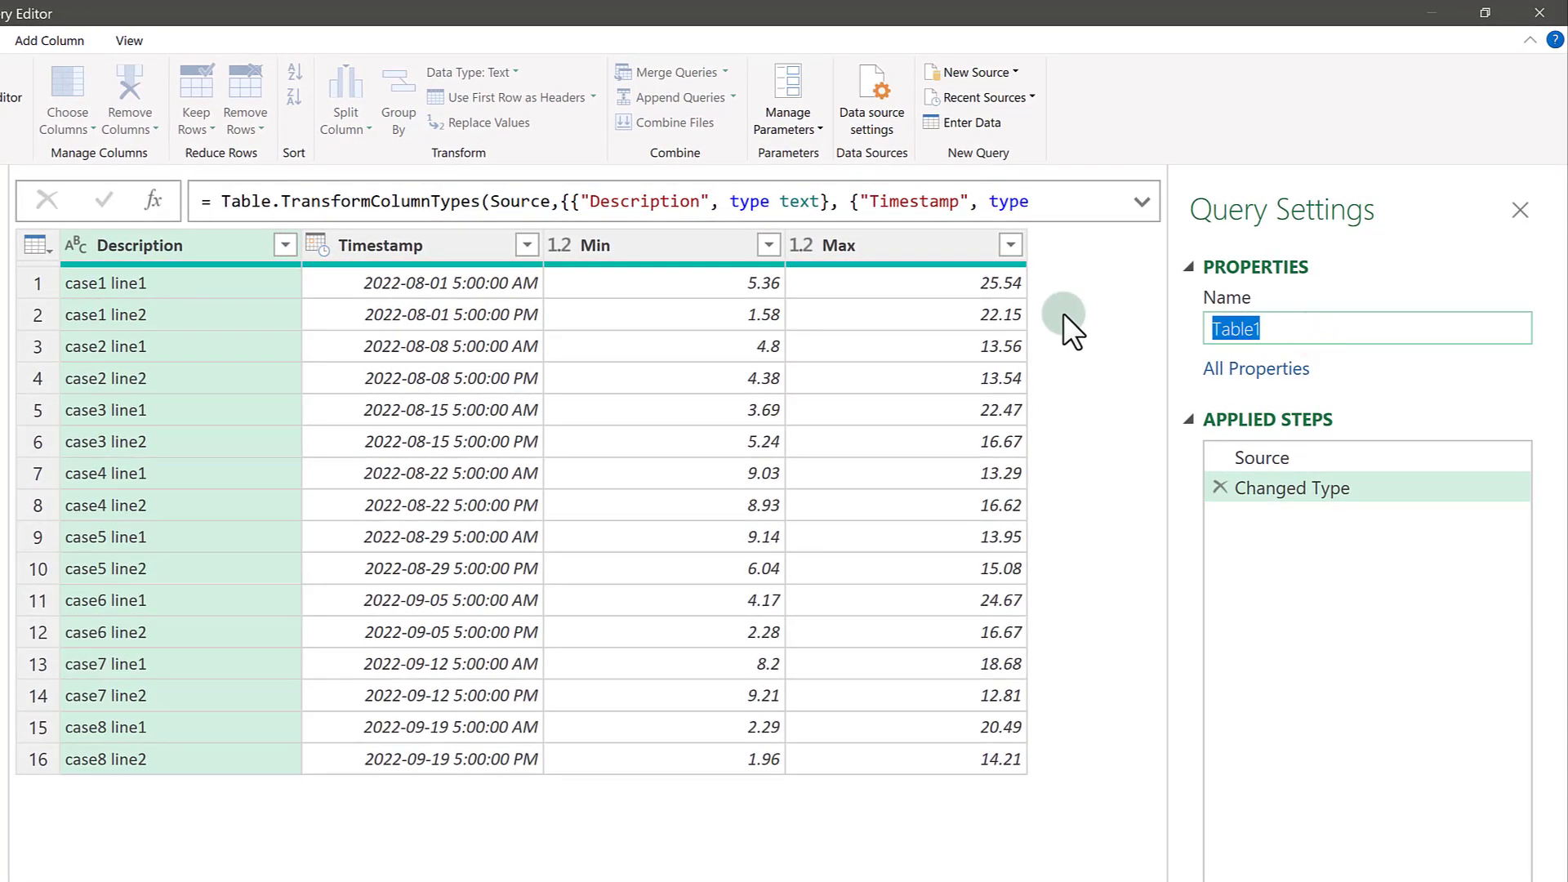
type("Data")
key("Return")
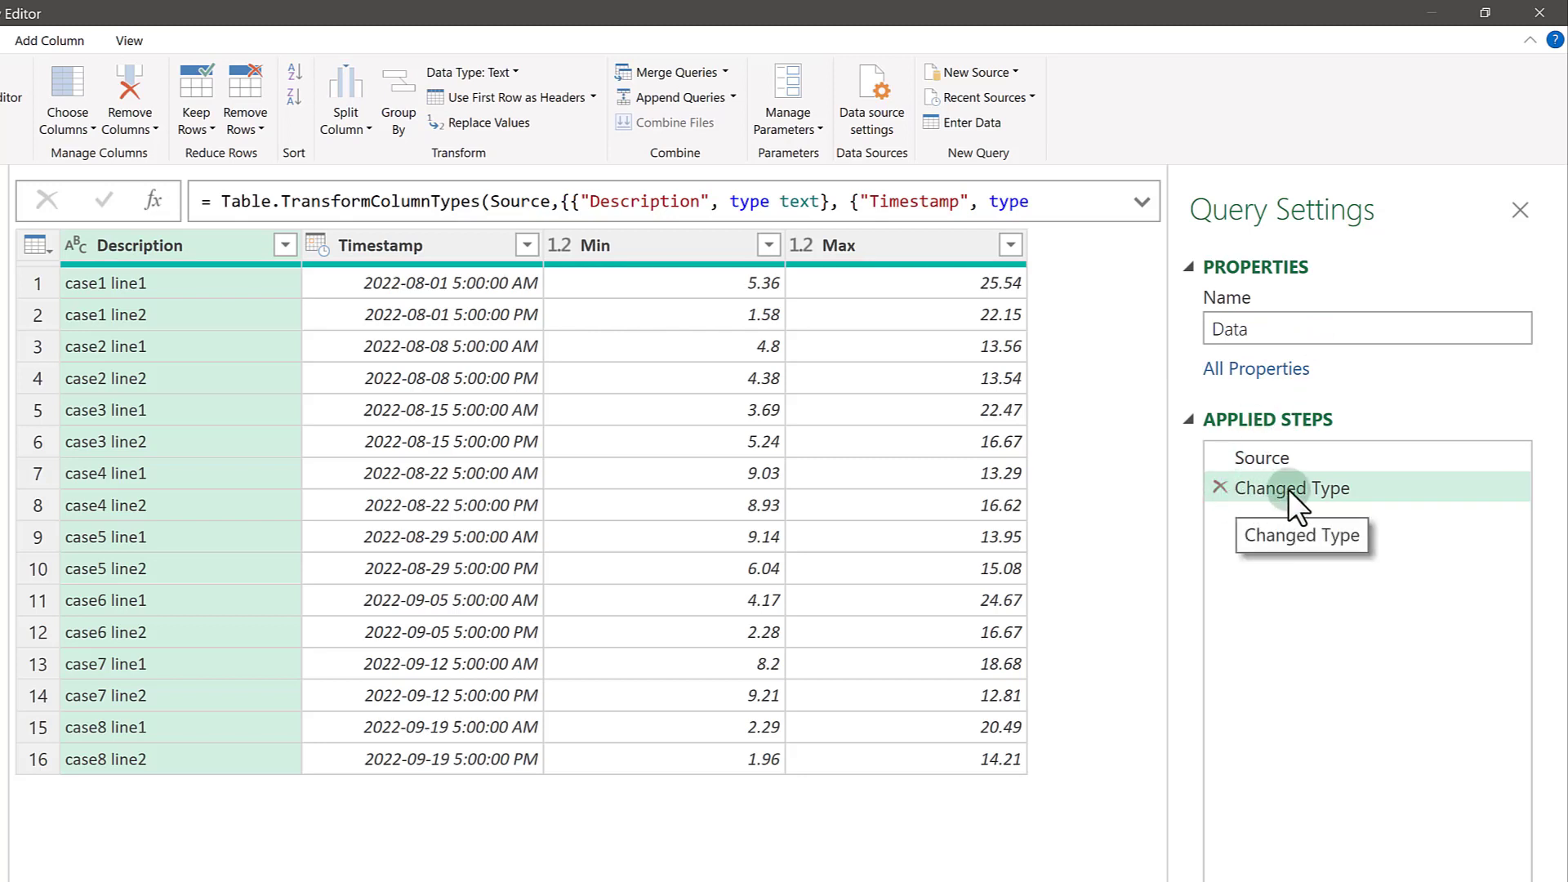
- Delete the Changed Type step, then inspect the case1 and case2 description cells
left_click(1222, 486)
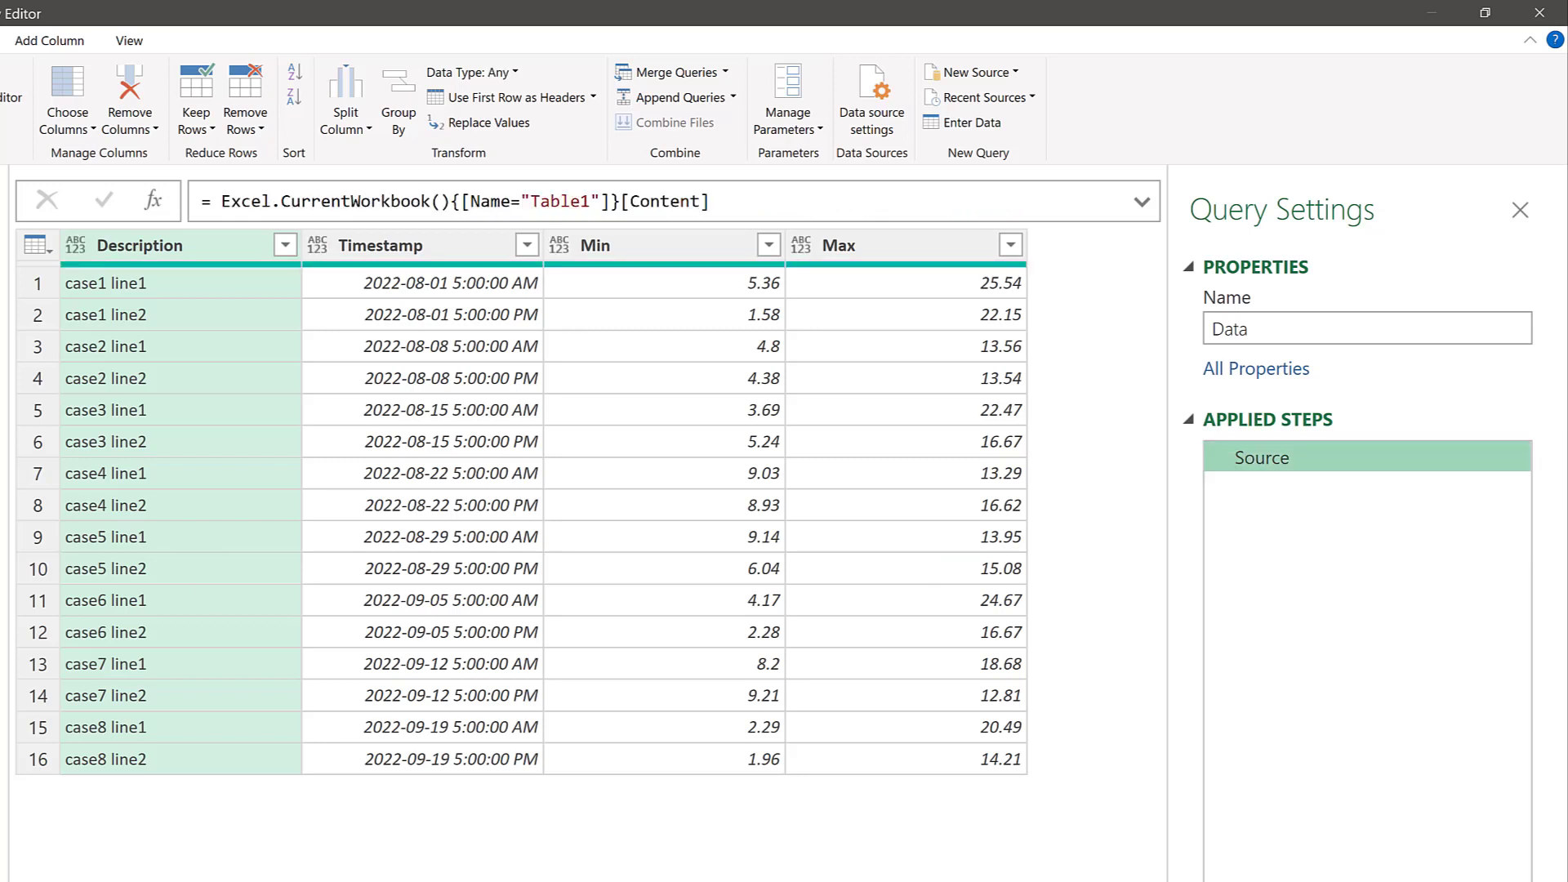
left_click(682, 819)
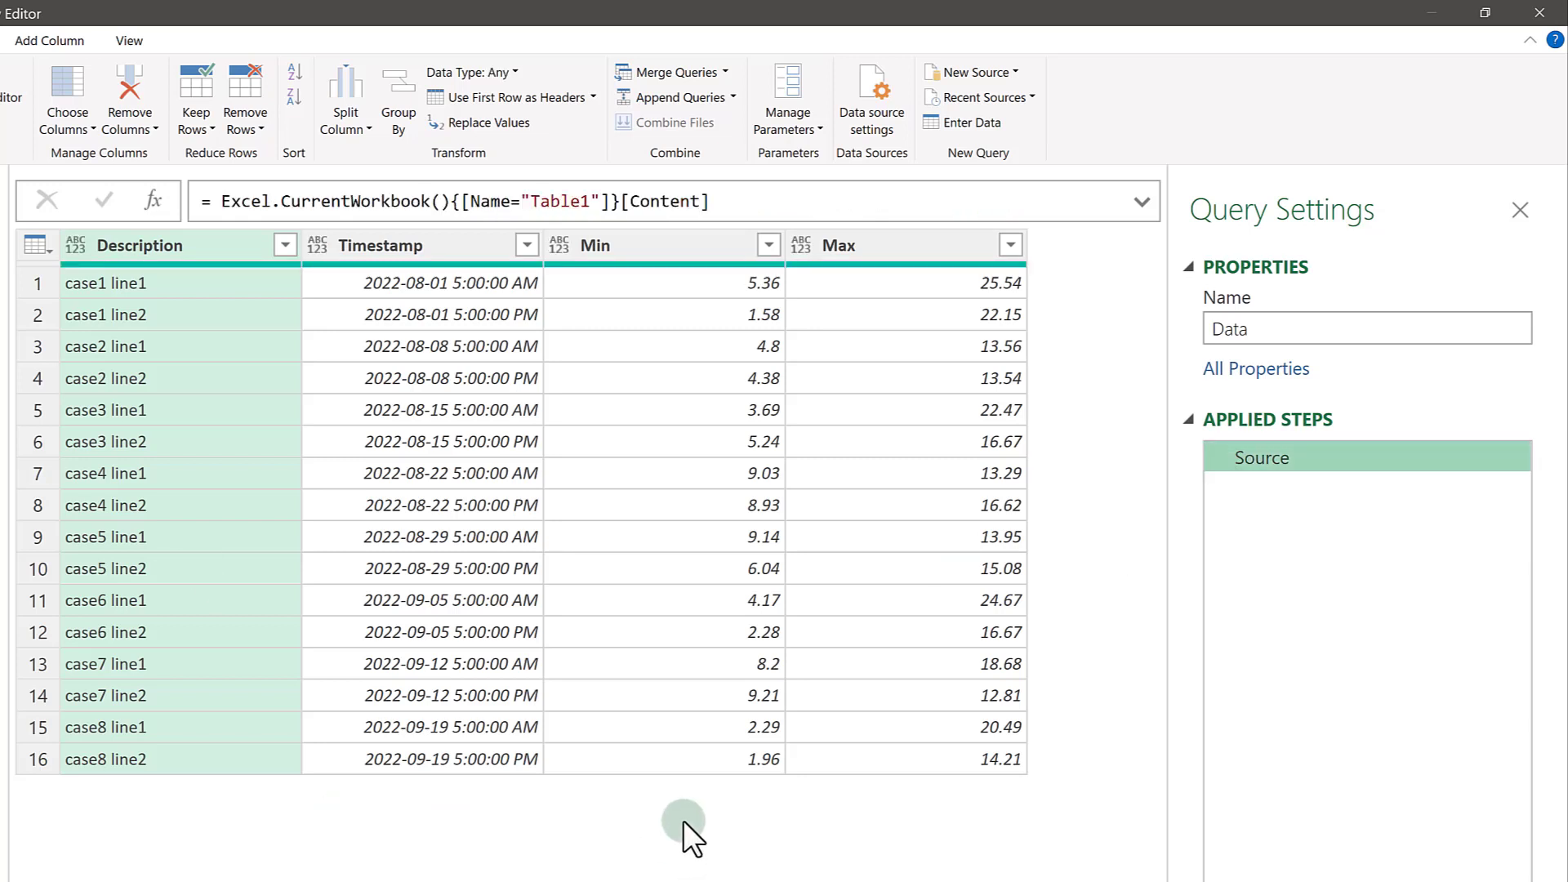
left_click(78, 283)
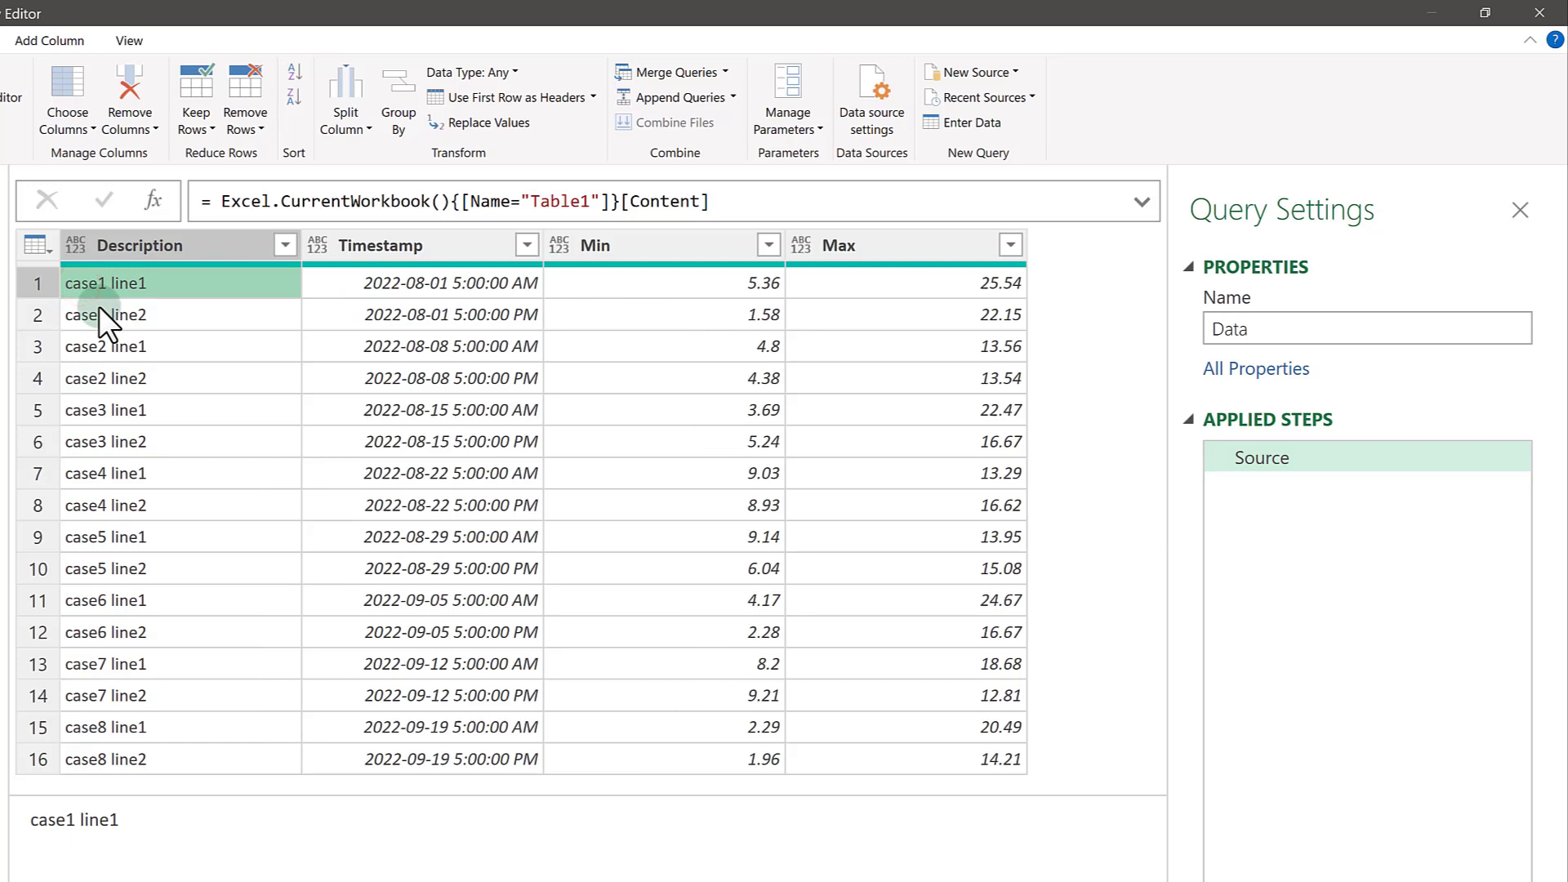
left_click(99, 314)
left_click(105, 287)
left_click(104, 314)
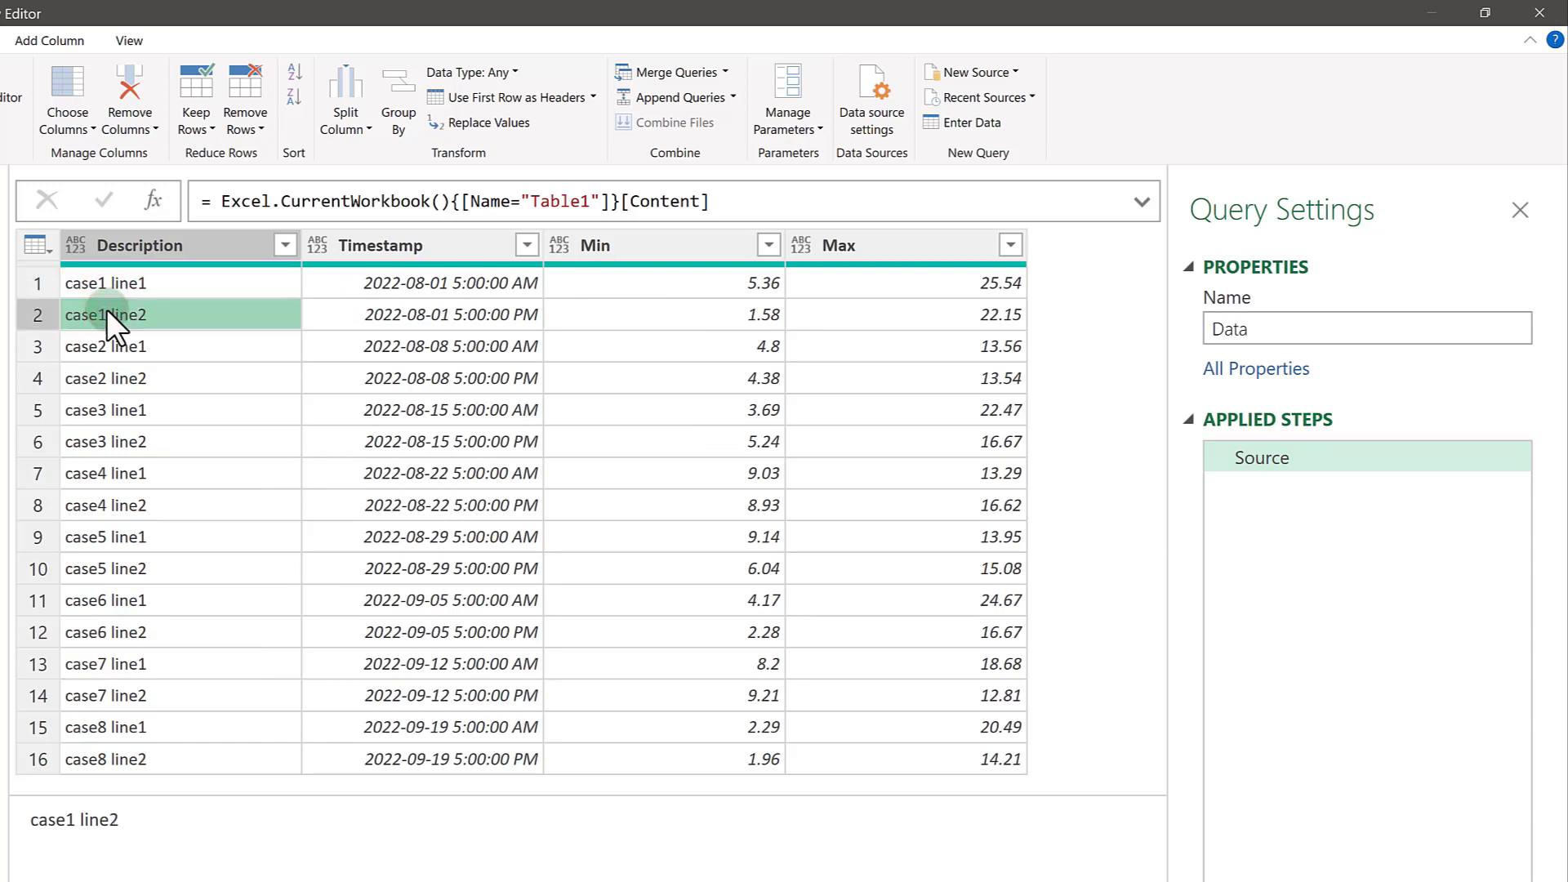
left_click(138, 344)
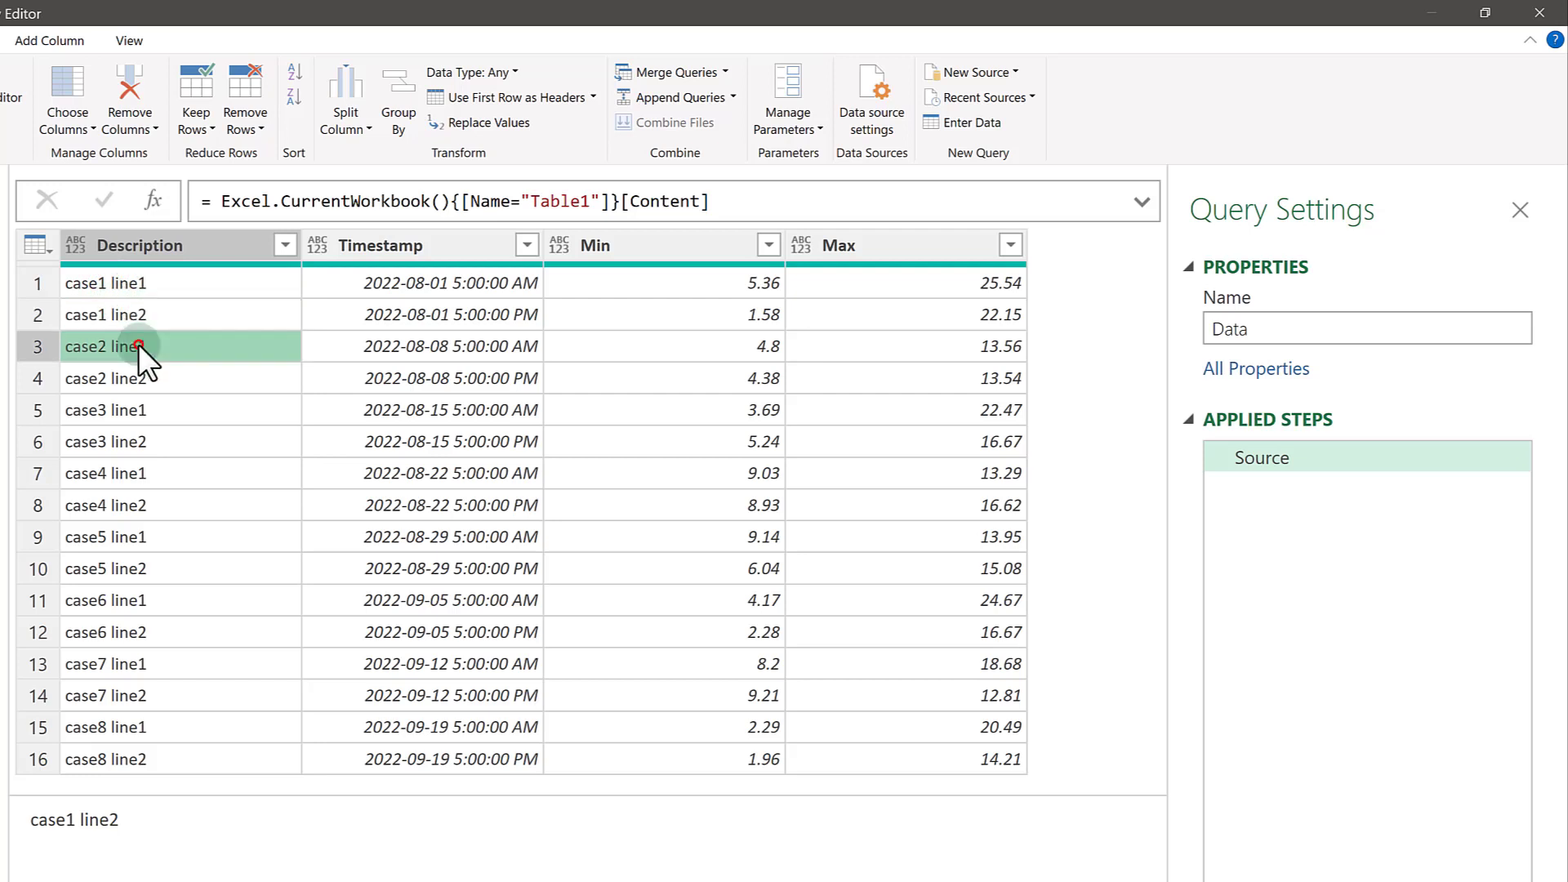
left_click(136, 376)
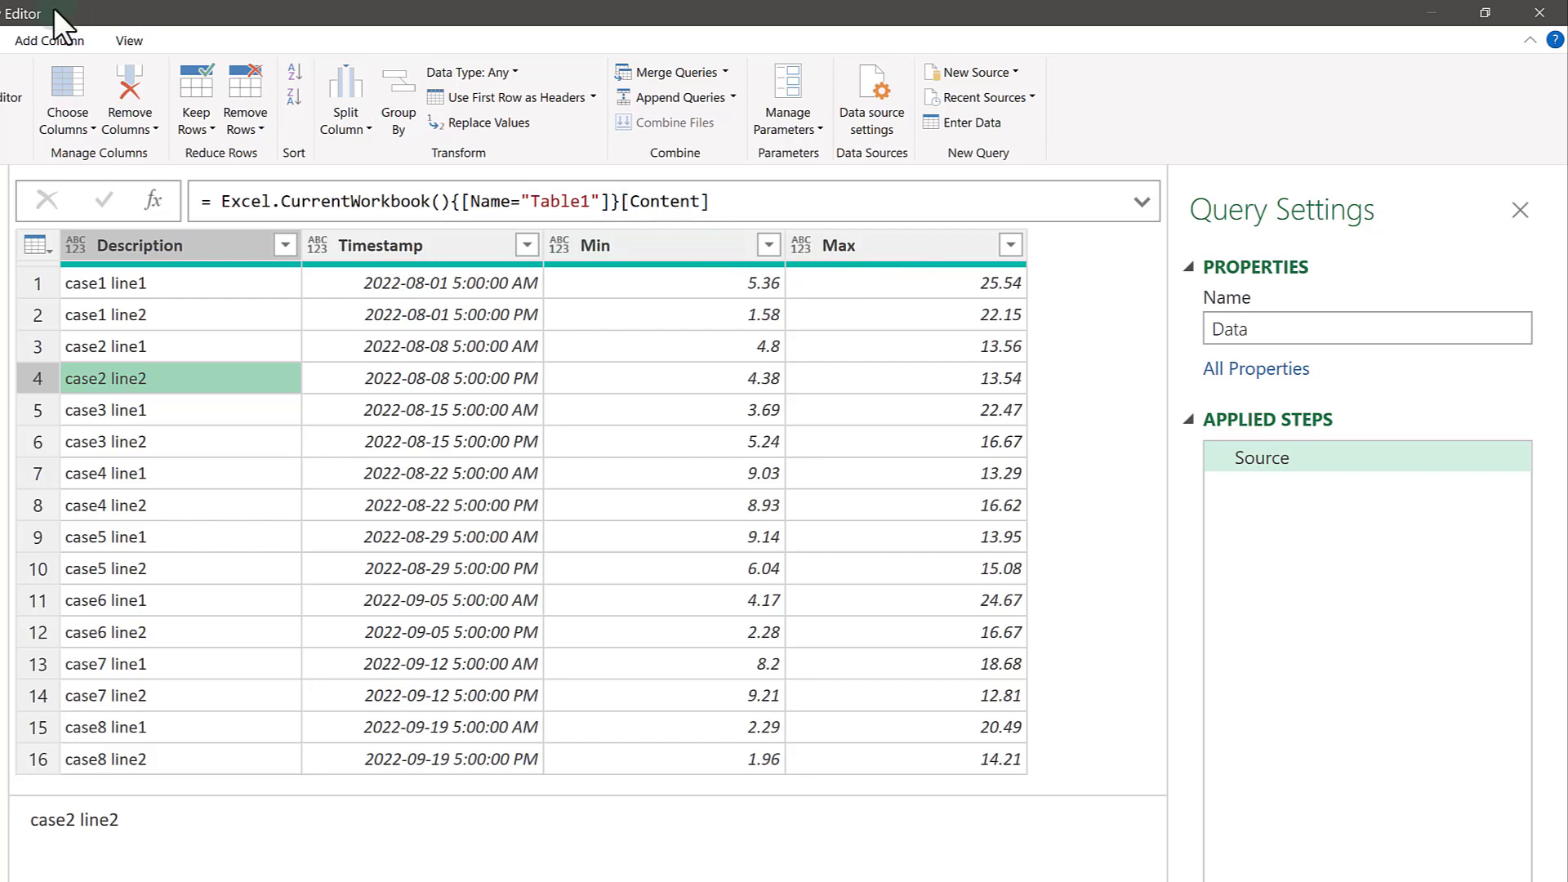
left_click(49, 41)
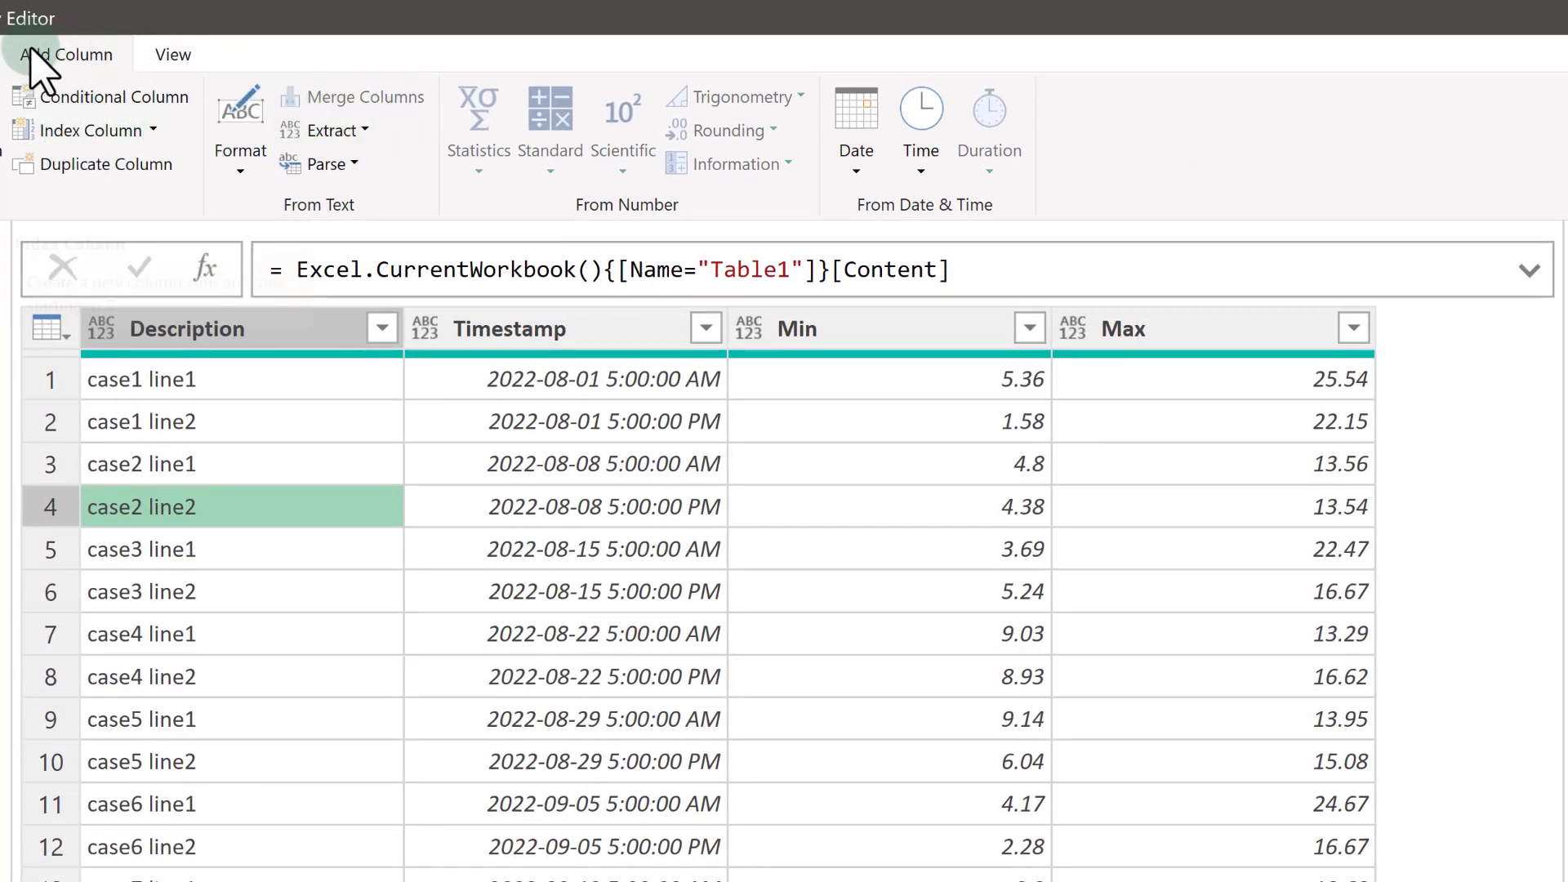
- Add a zero-based Index column, hide the Queries pane, and select the Index column
left_click(92, 130)
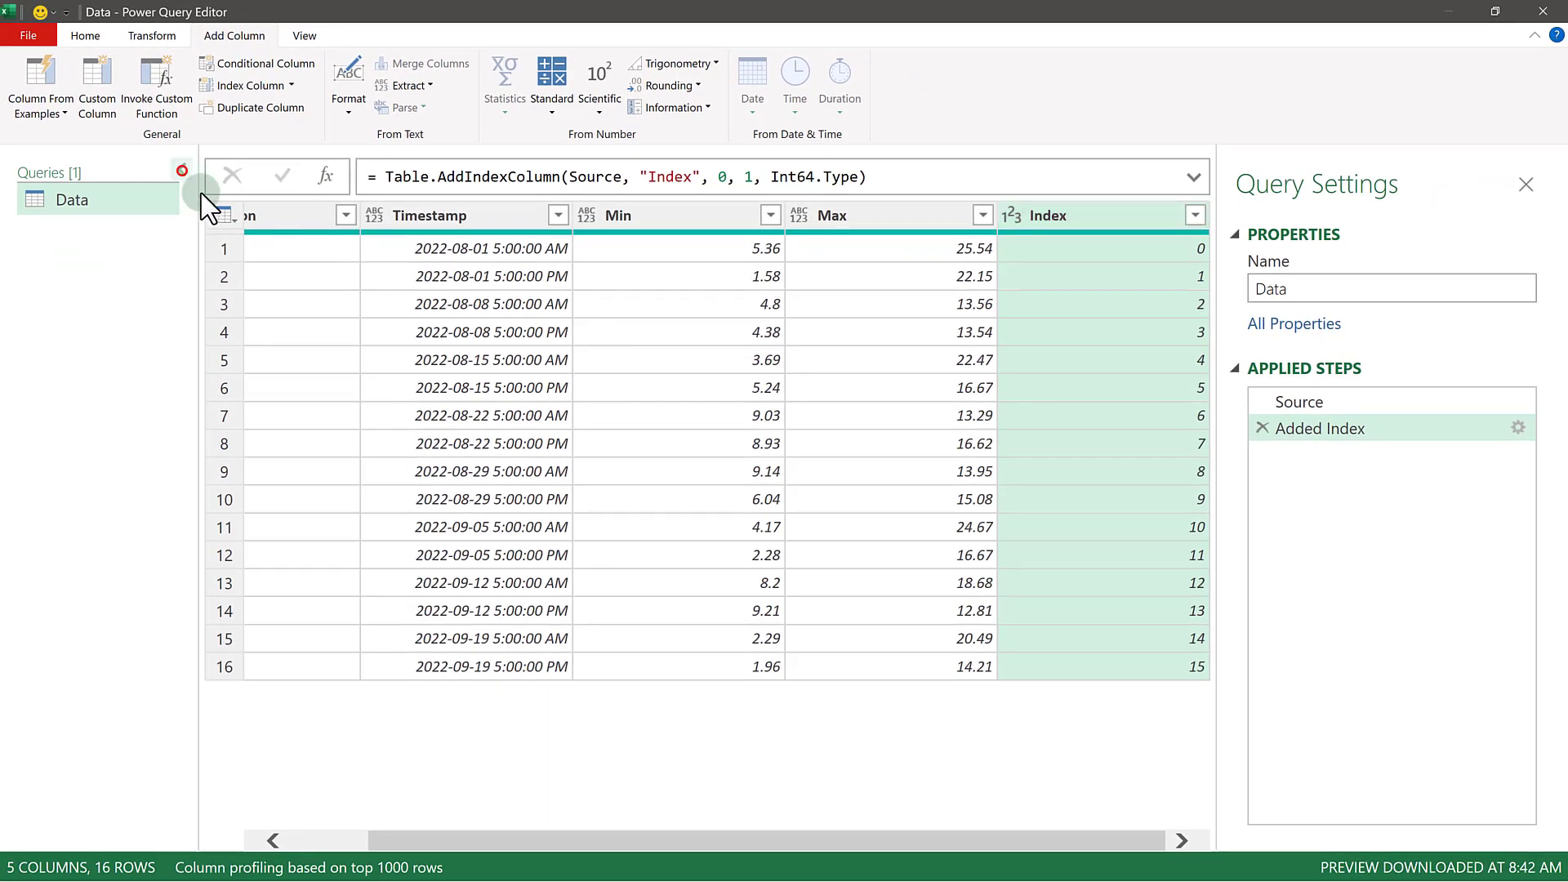
left_click(181, 171)
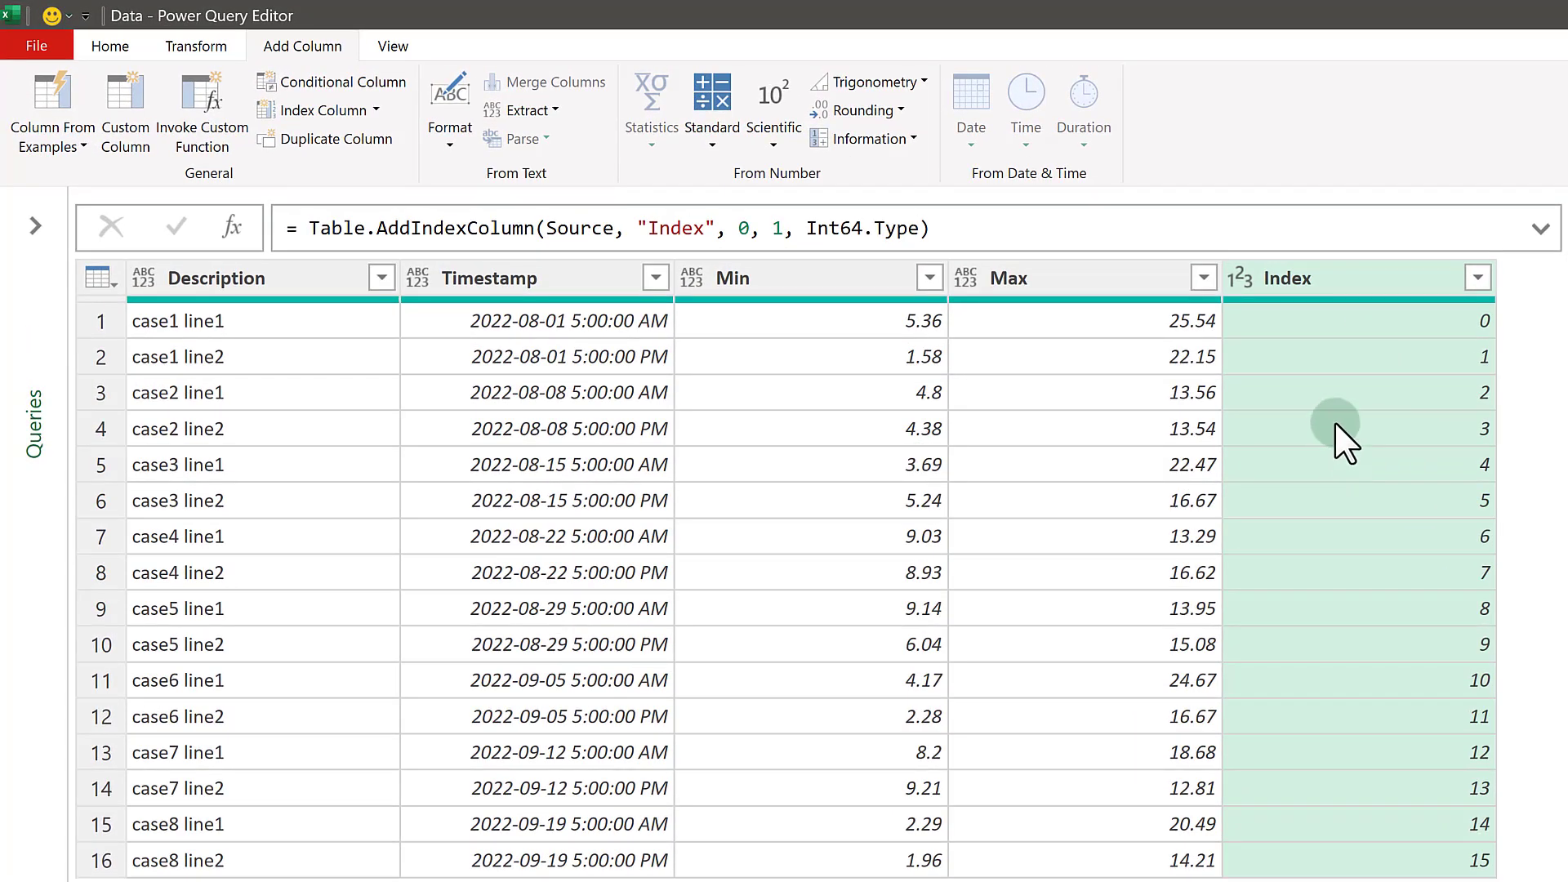
left_click(1336, 281)
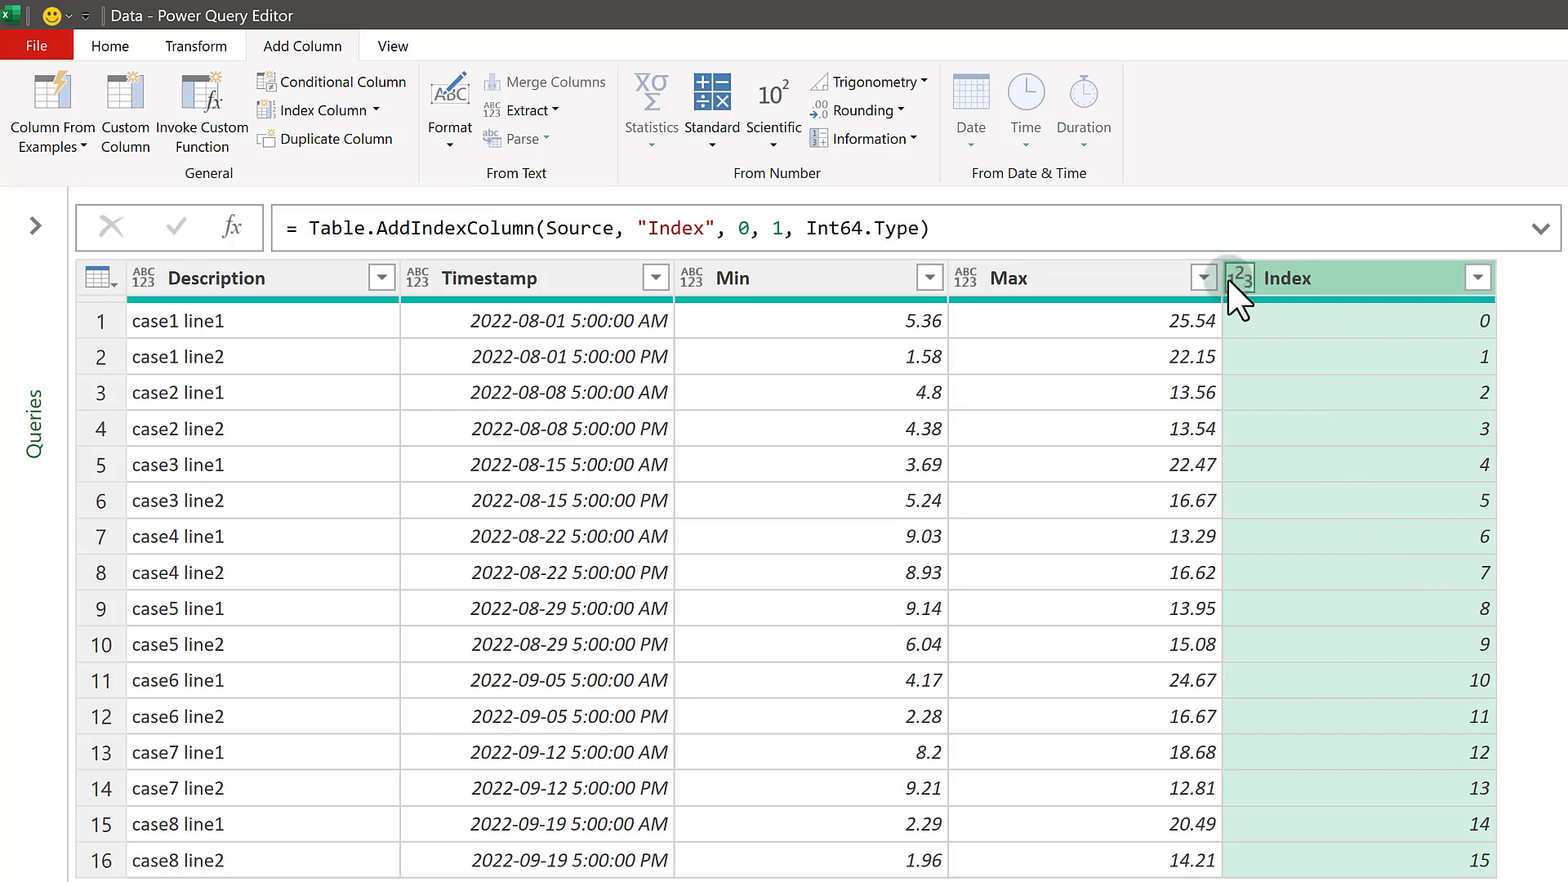
- Integer-divide the Index column by 2, then preview the earlier Added Index step
left_click(196, 47)
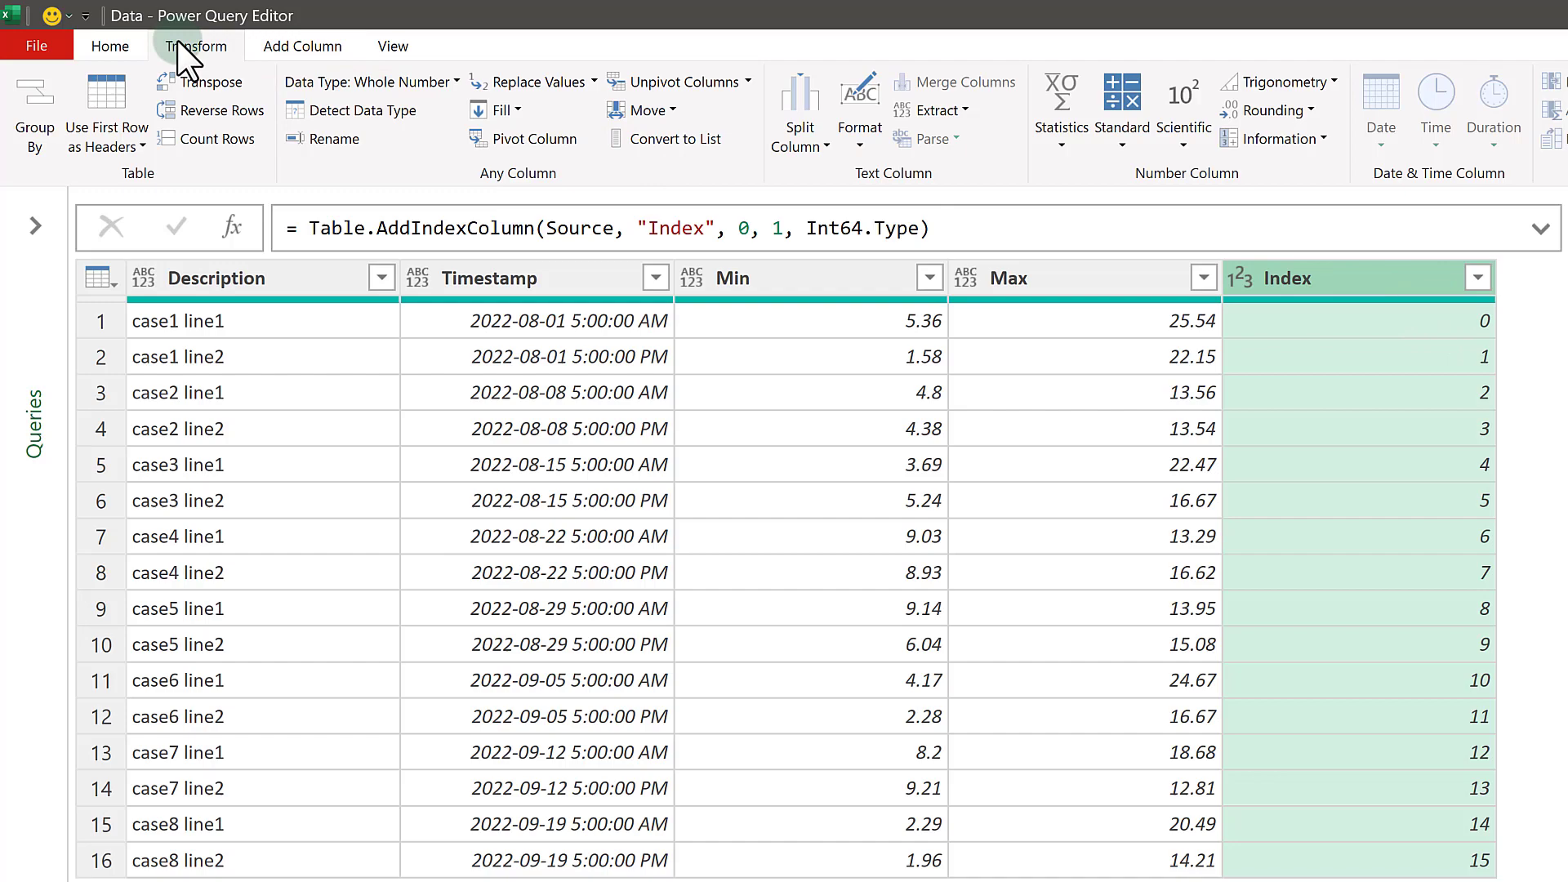
left_click(1122, 128)
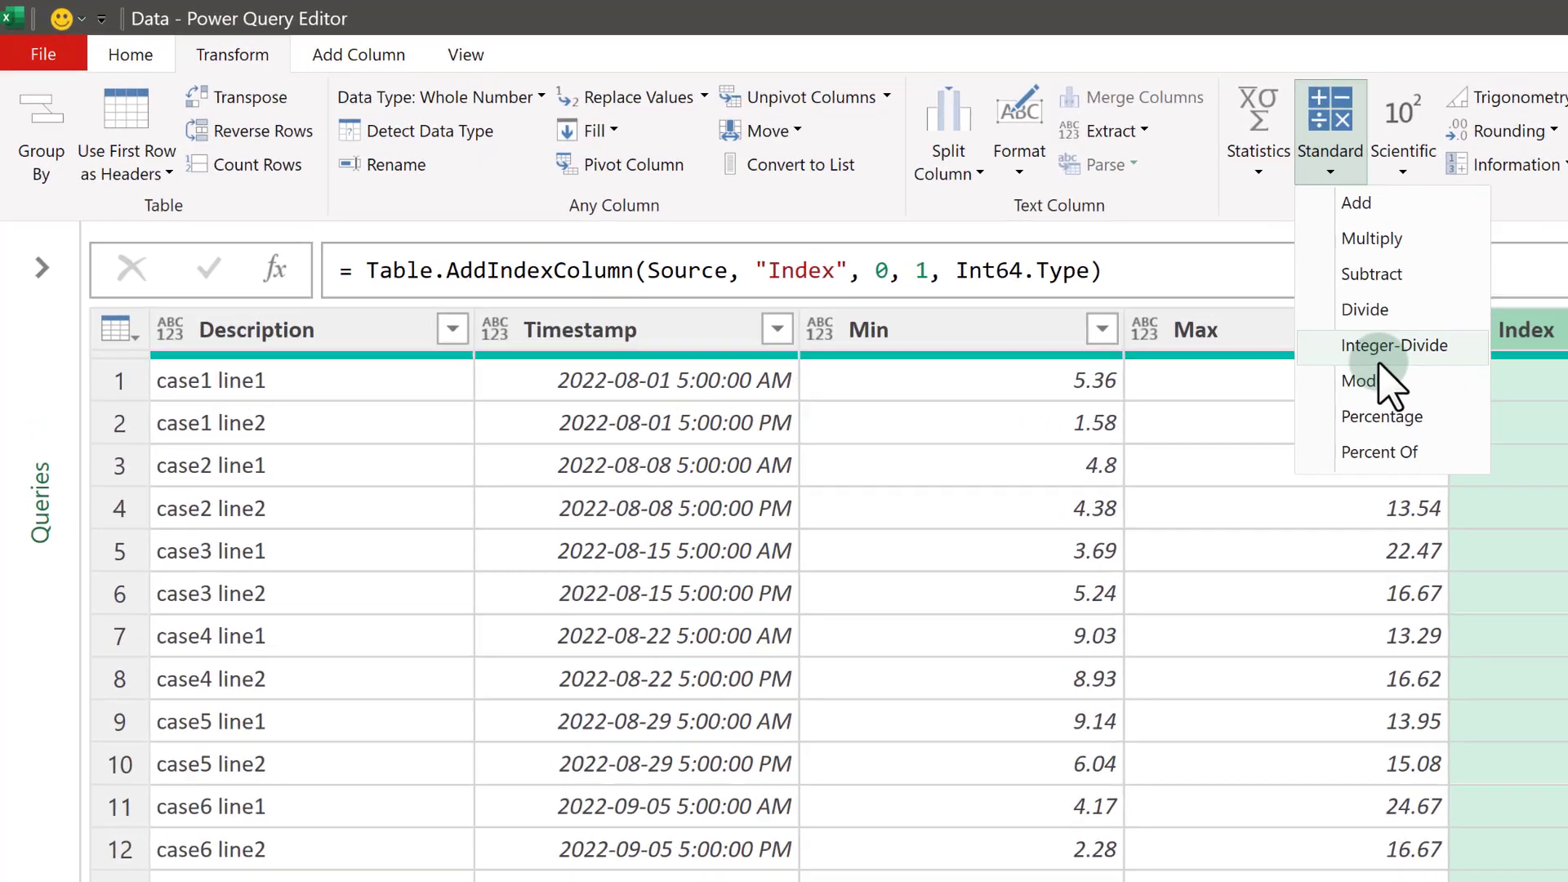
left_click(1394, 343)
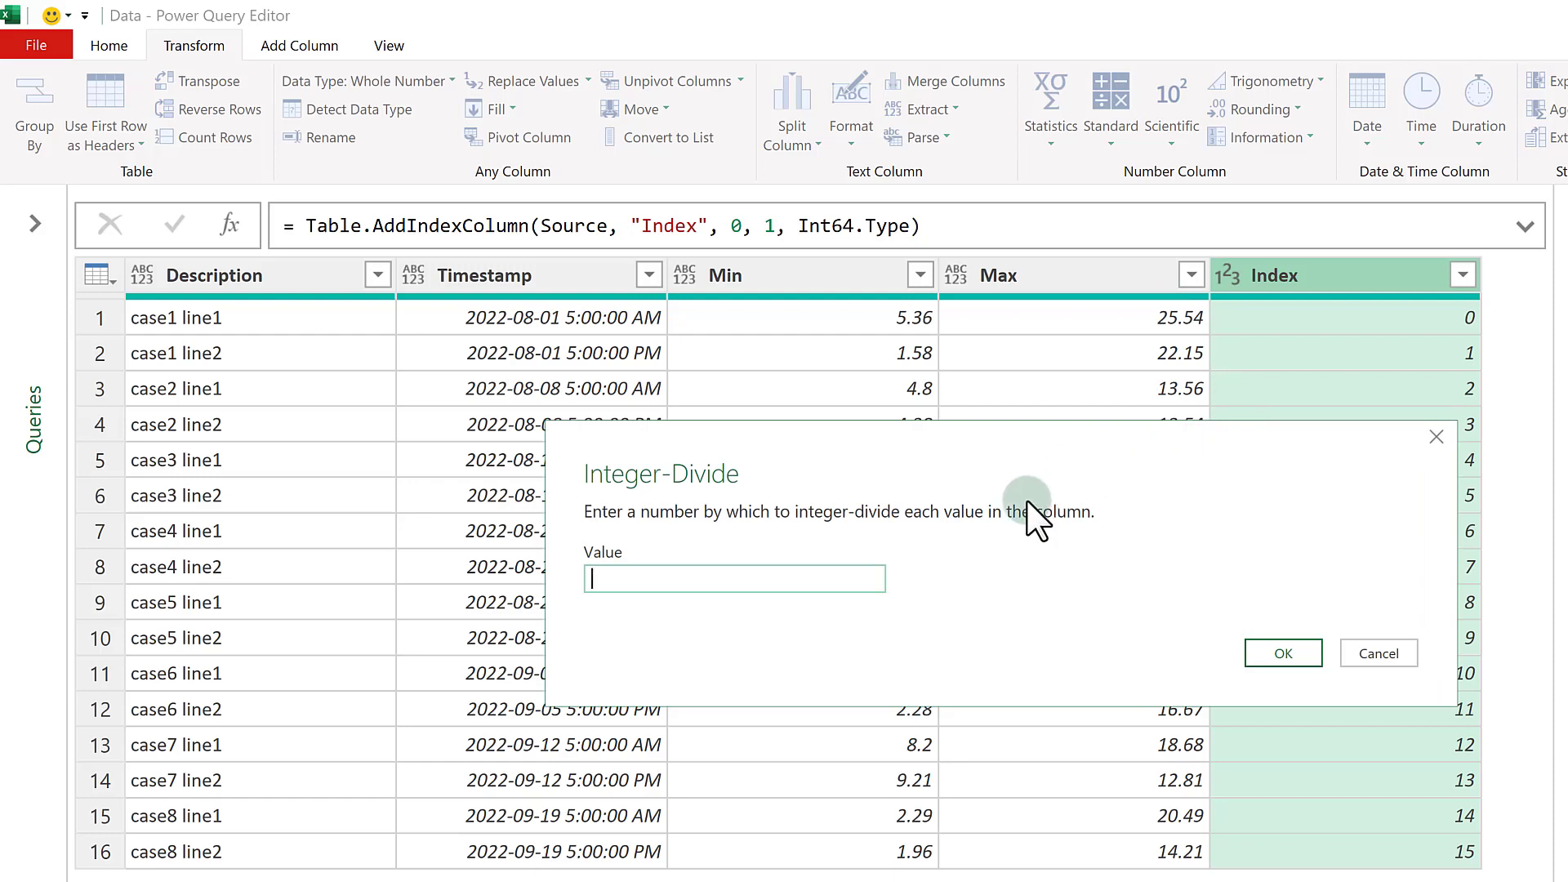
type("2")
left_click(1283, 652)
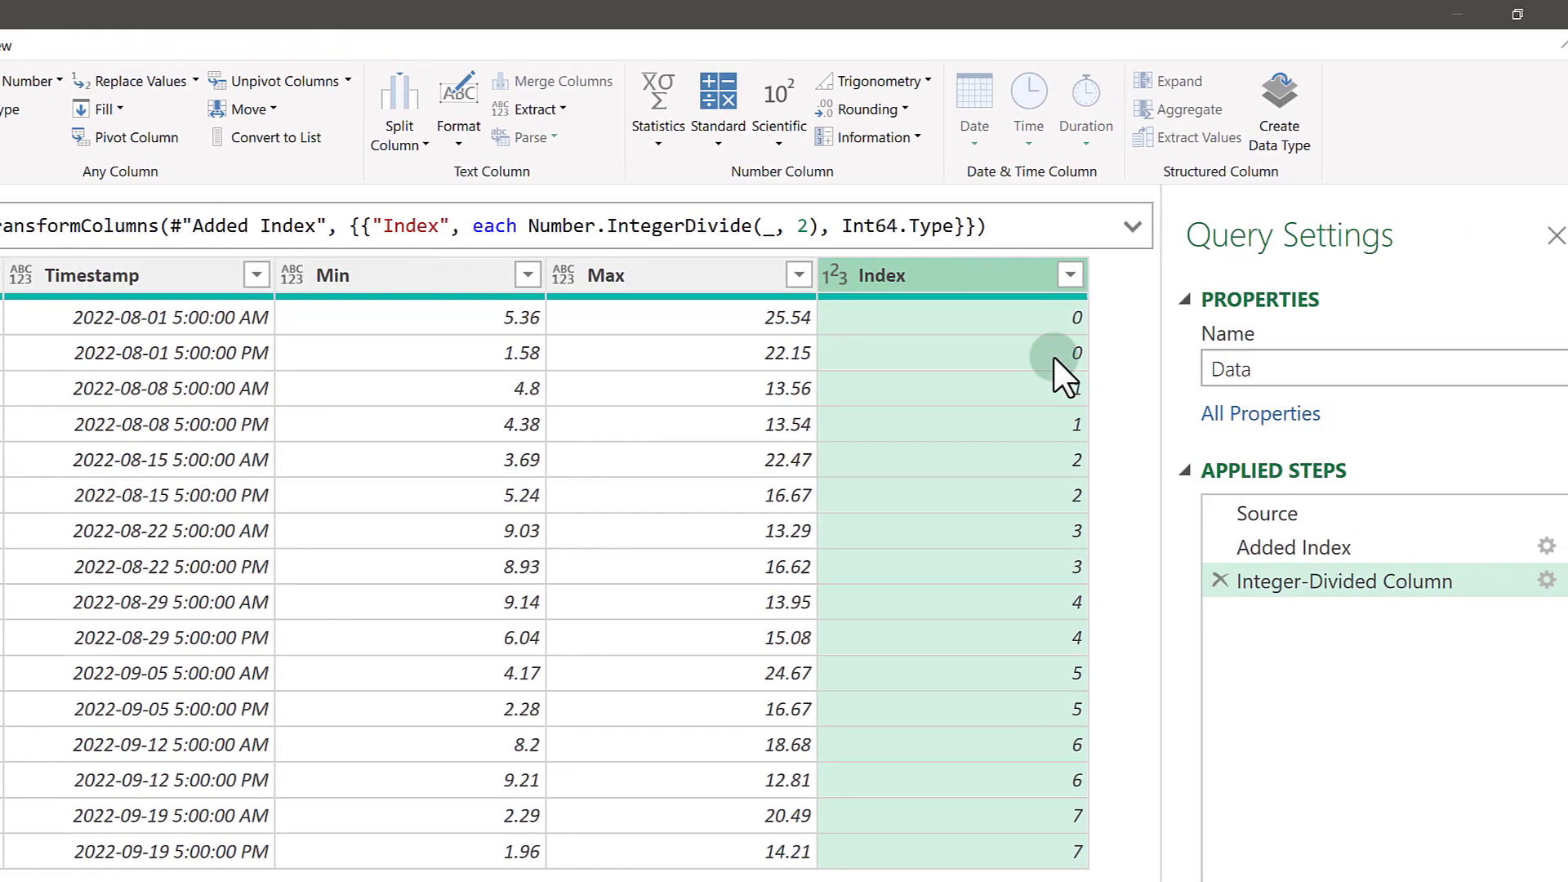
left_click(1265, 546)
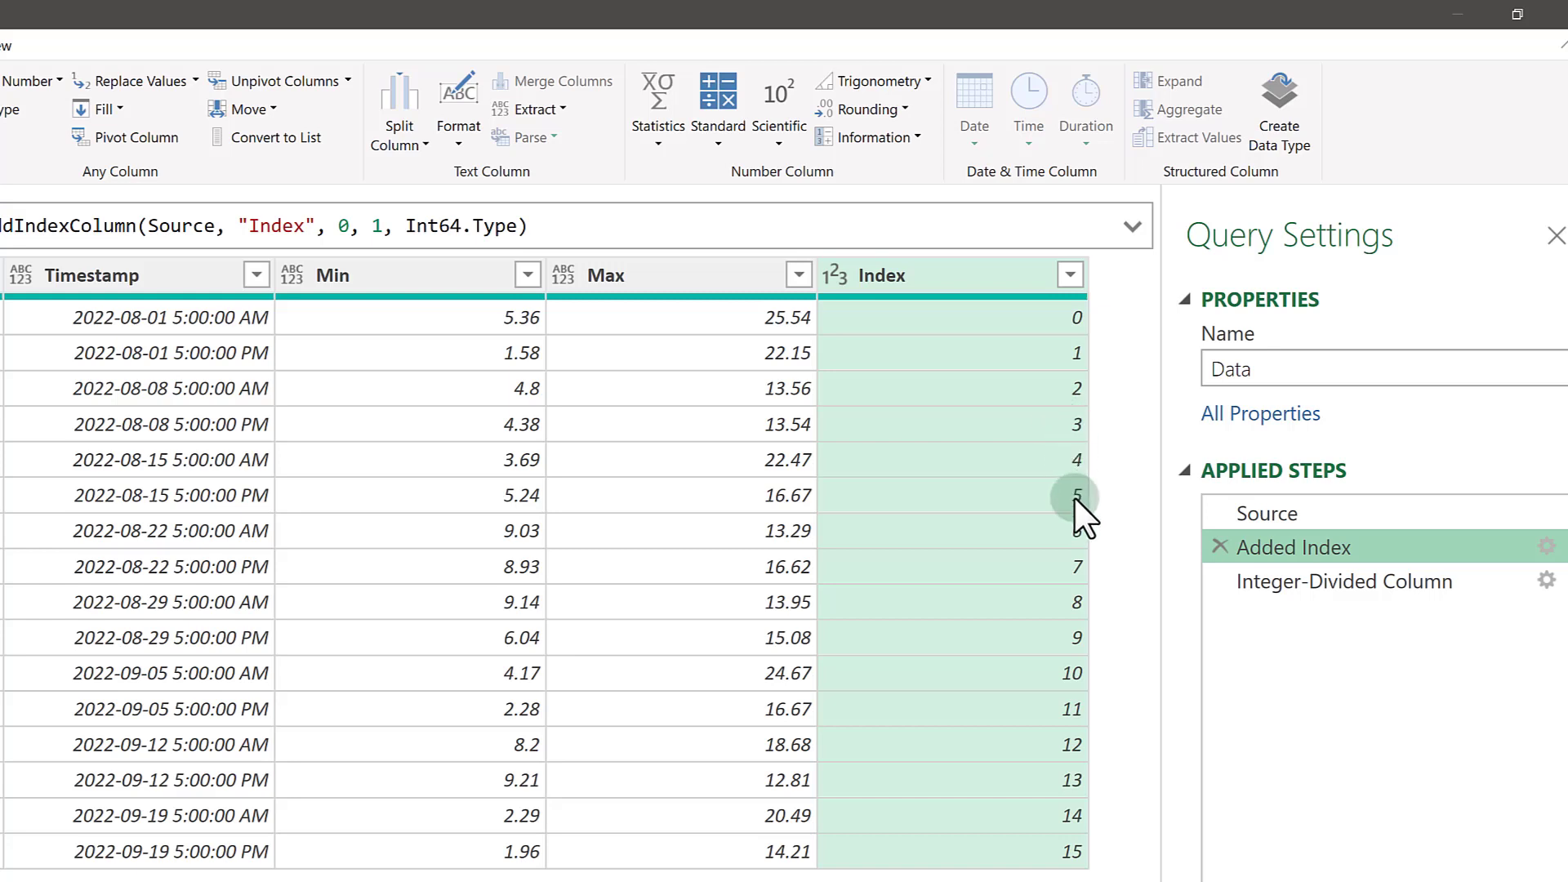
- Reselect the Integer-Divided Column step and confirm both case1 rows show Index 0
left_click(1296, 582)
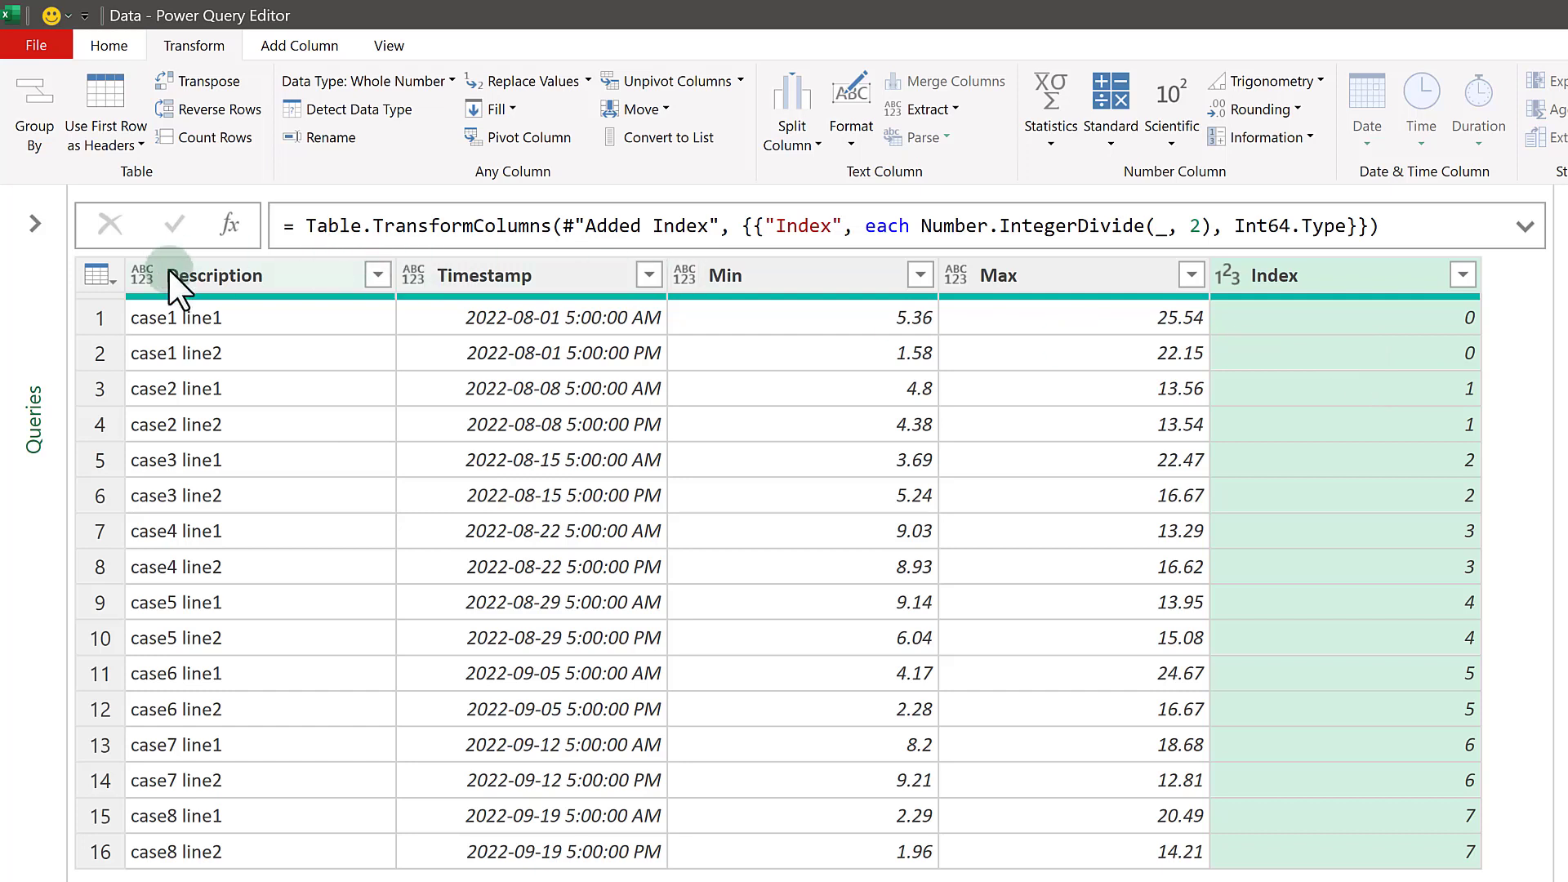
left_click(189, 321)
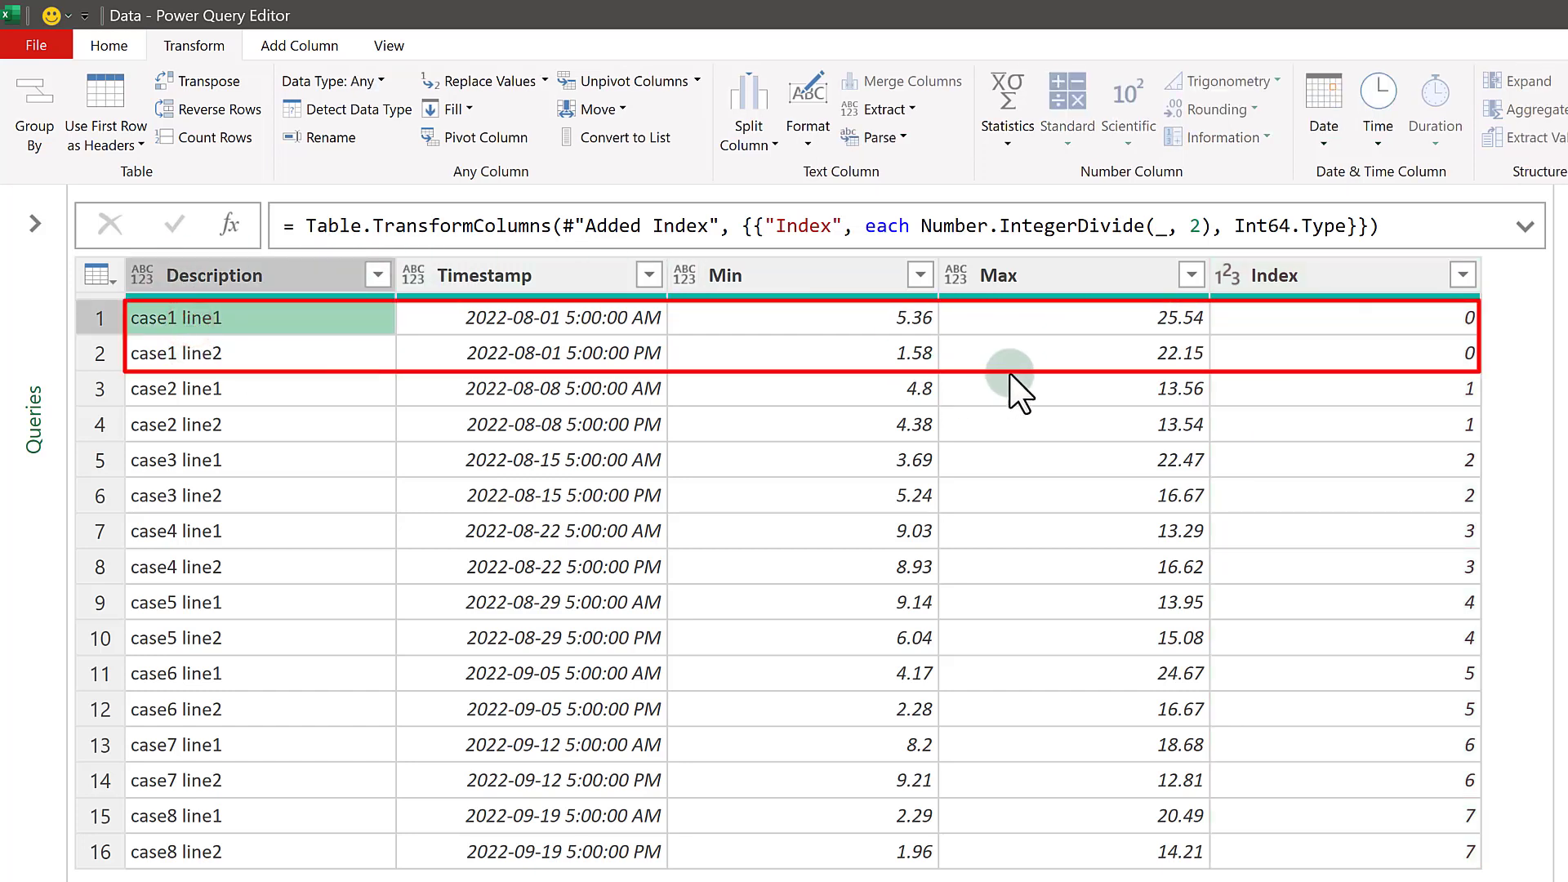
left_click(1452, 317)
left_click(1444, 355)
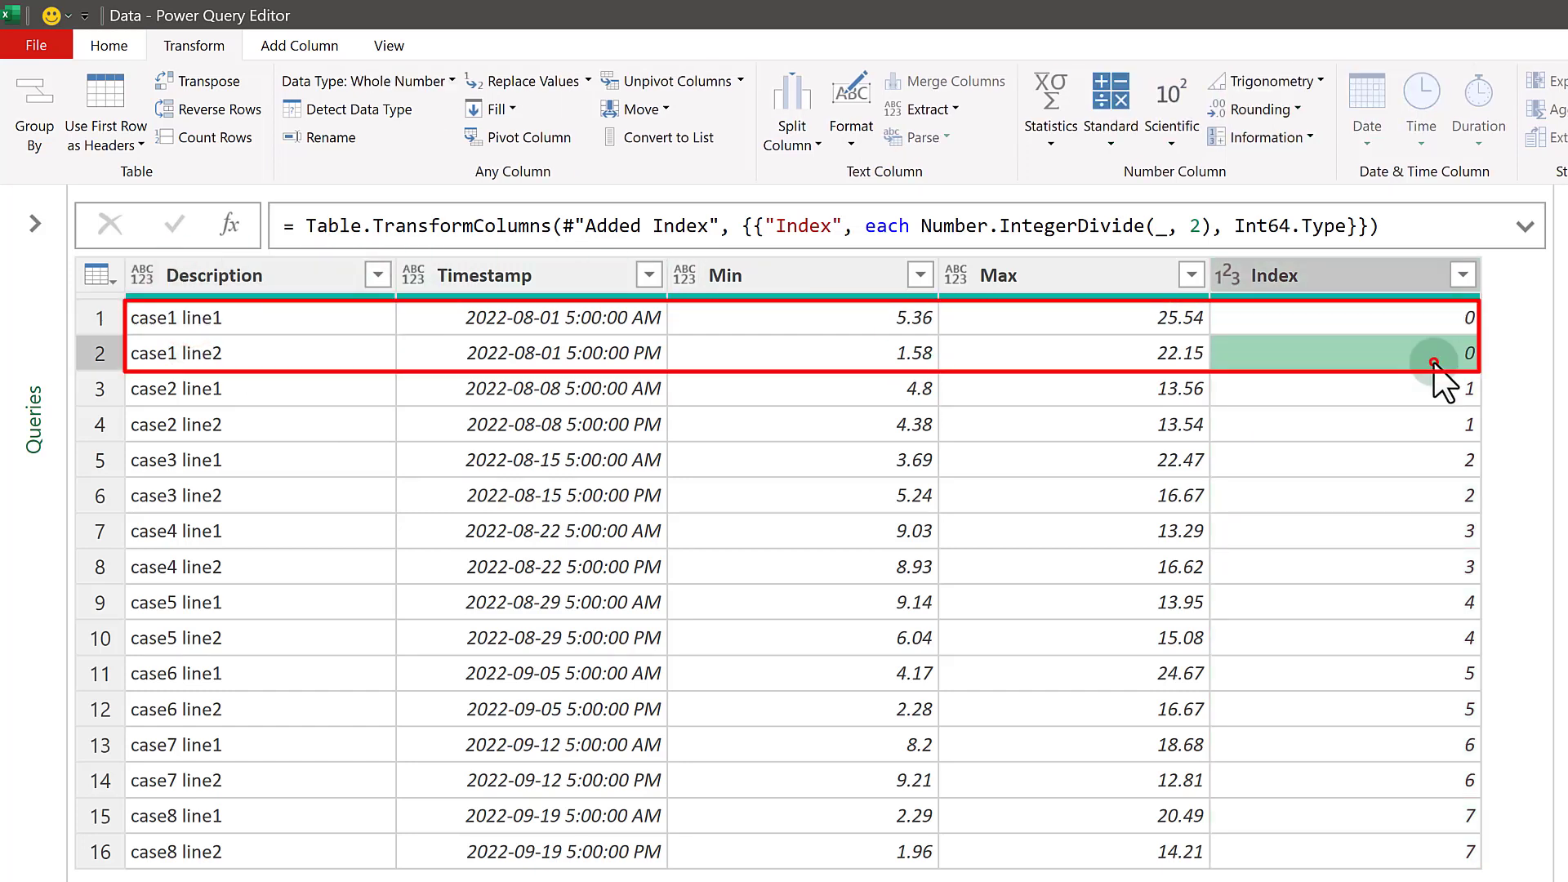
left_click(275, 354)
left_click(244, 316)
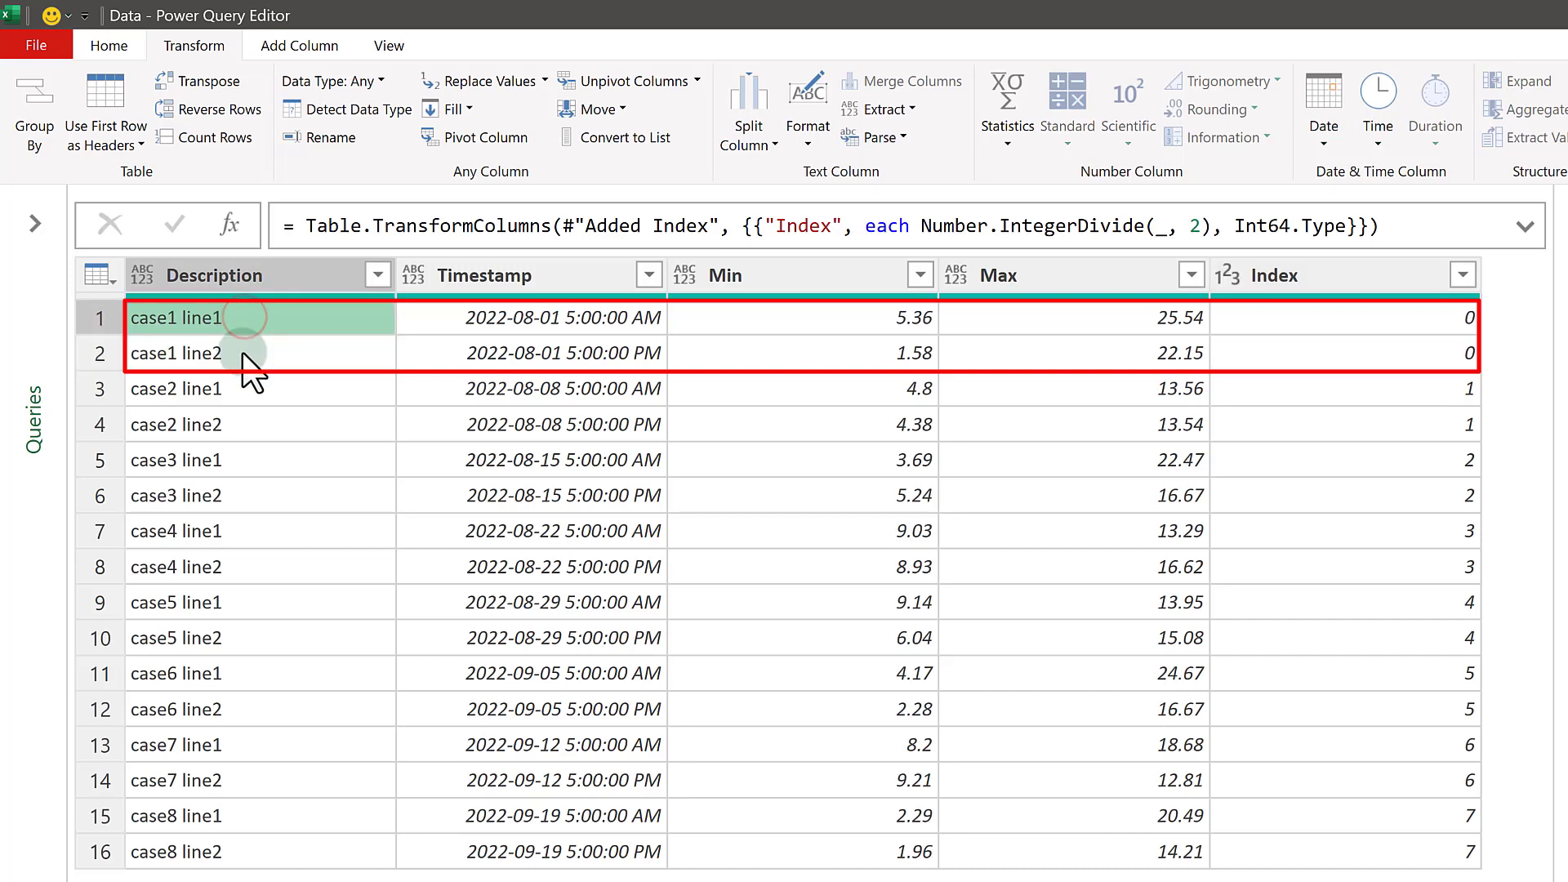
left_click(245, 355)
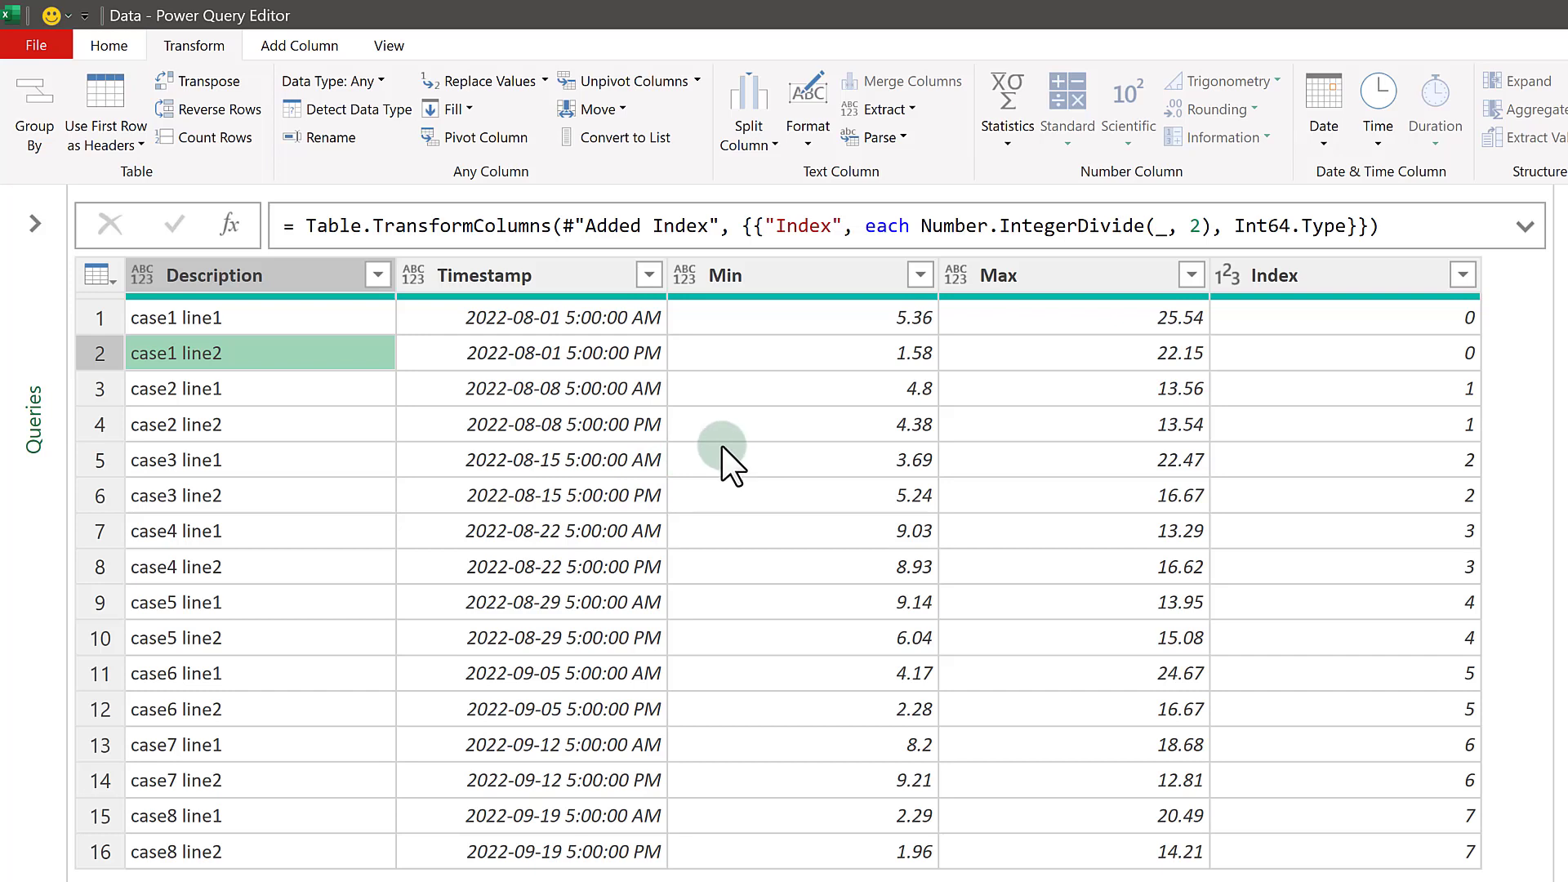
- Create a new query that references the Data query
left_click(35, 224)
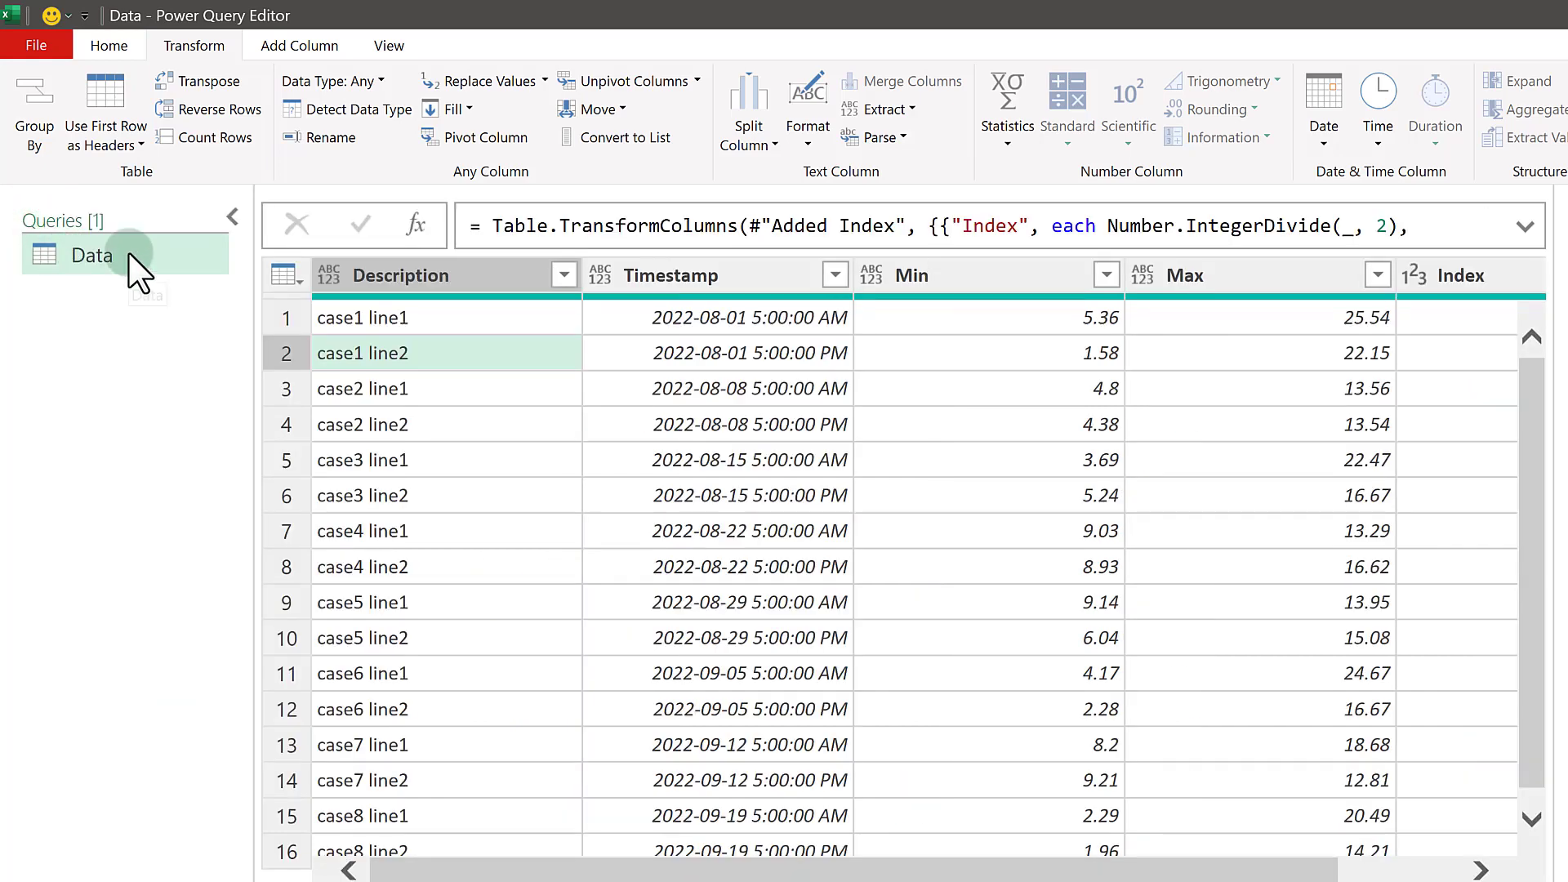
left_click(86, 257)
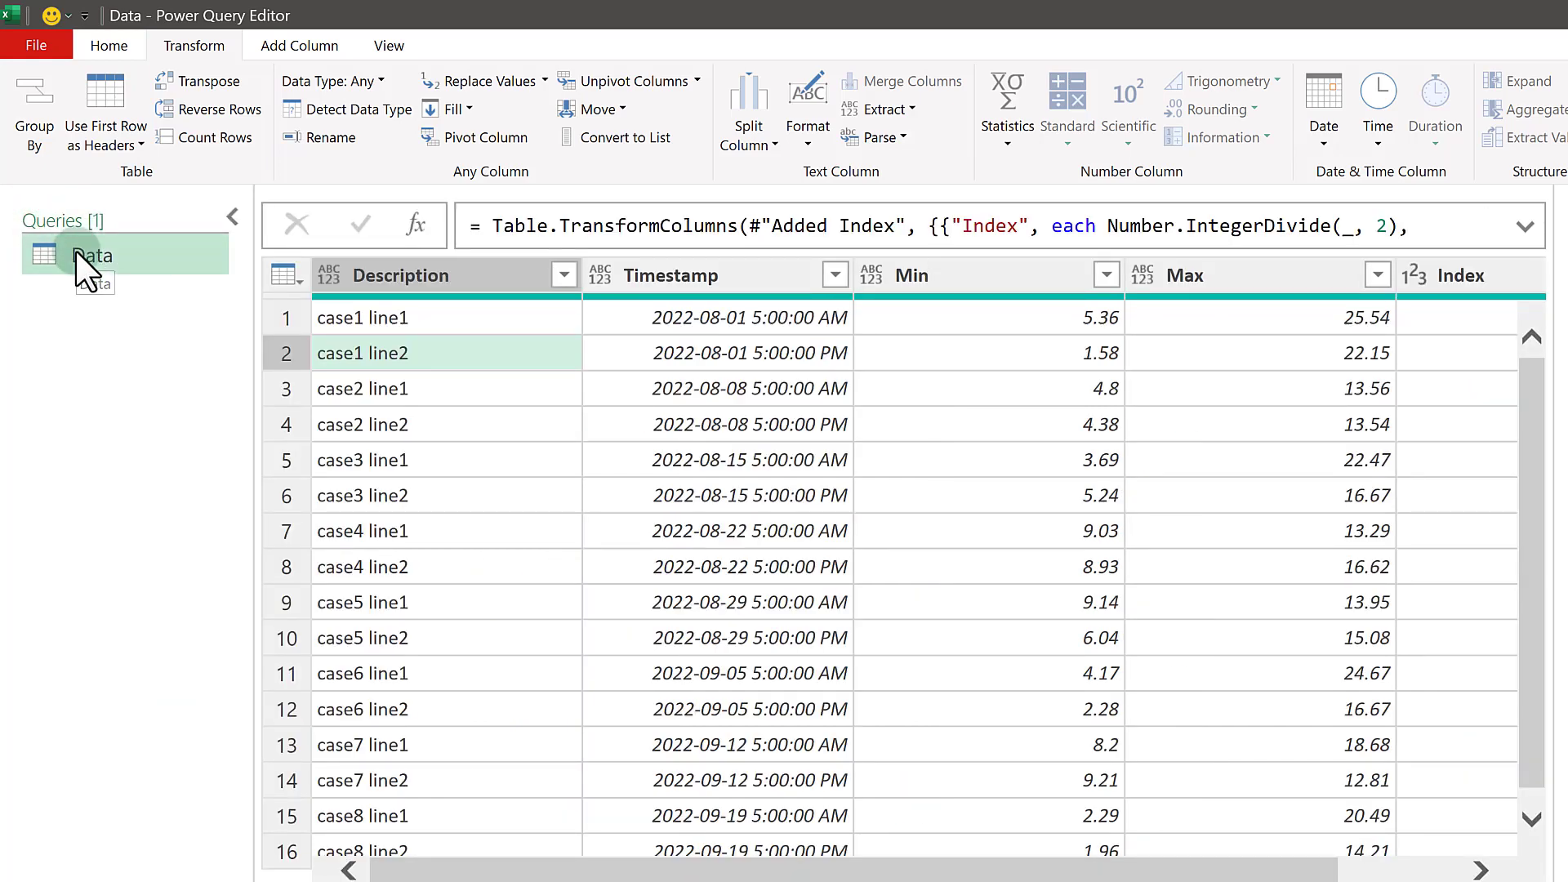
right_click(86, 259)
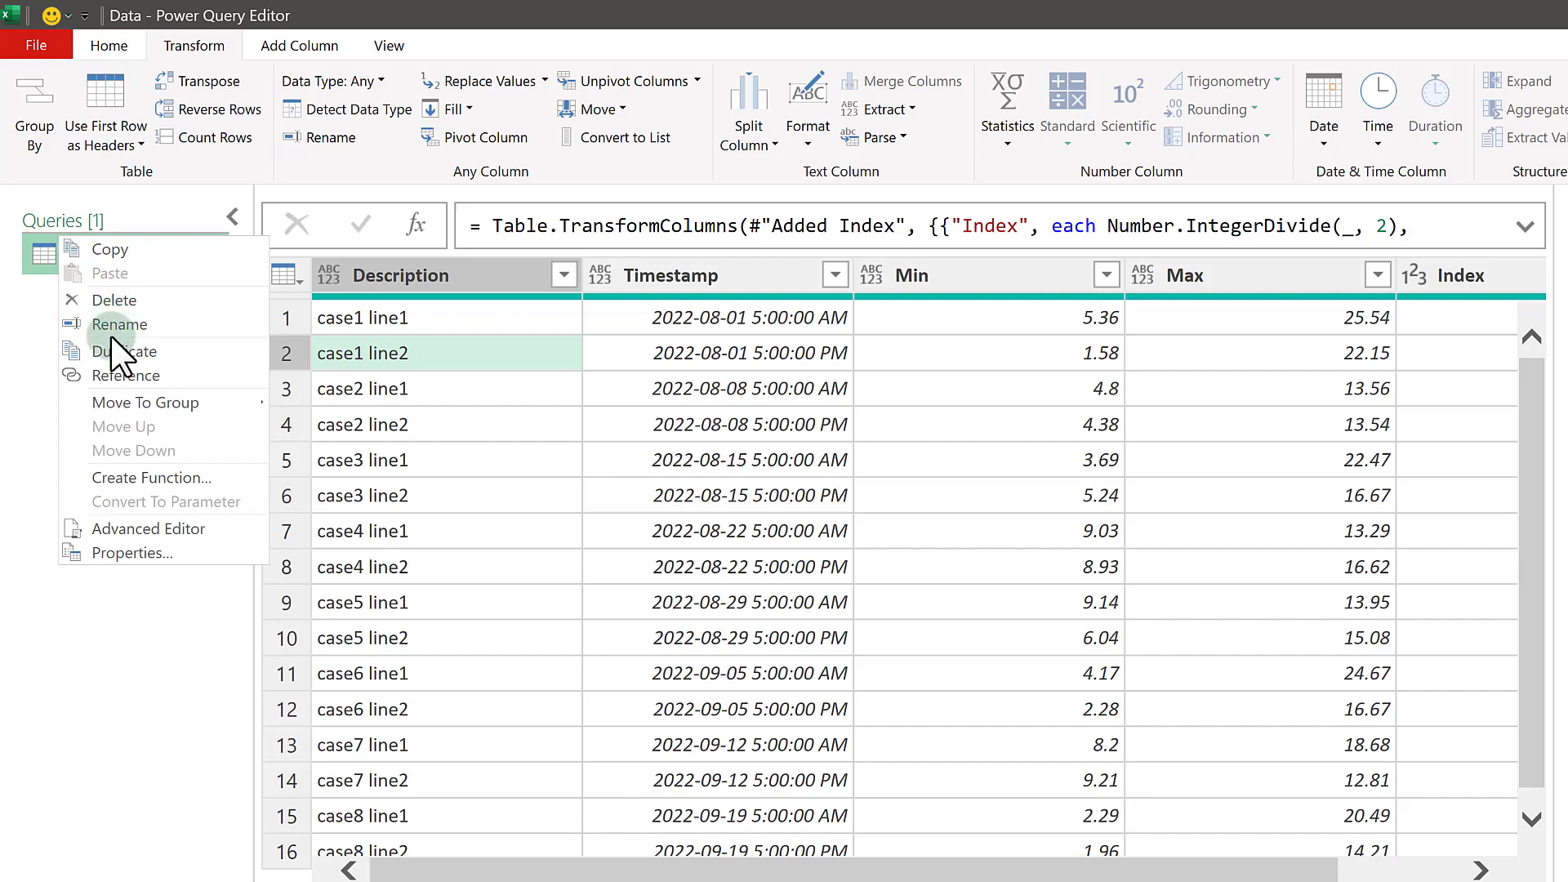
left_click(125, 375)
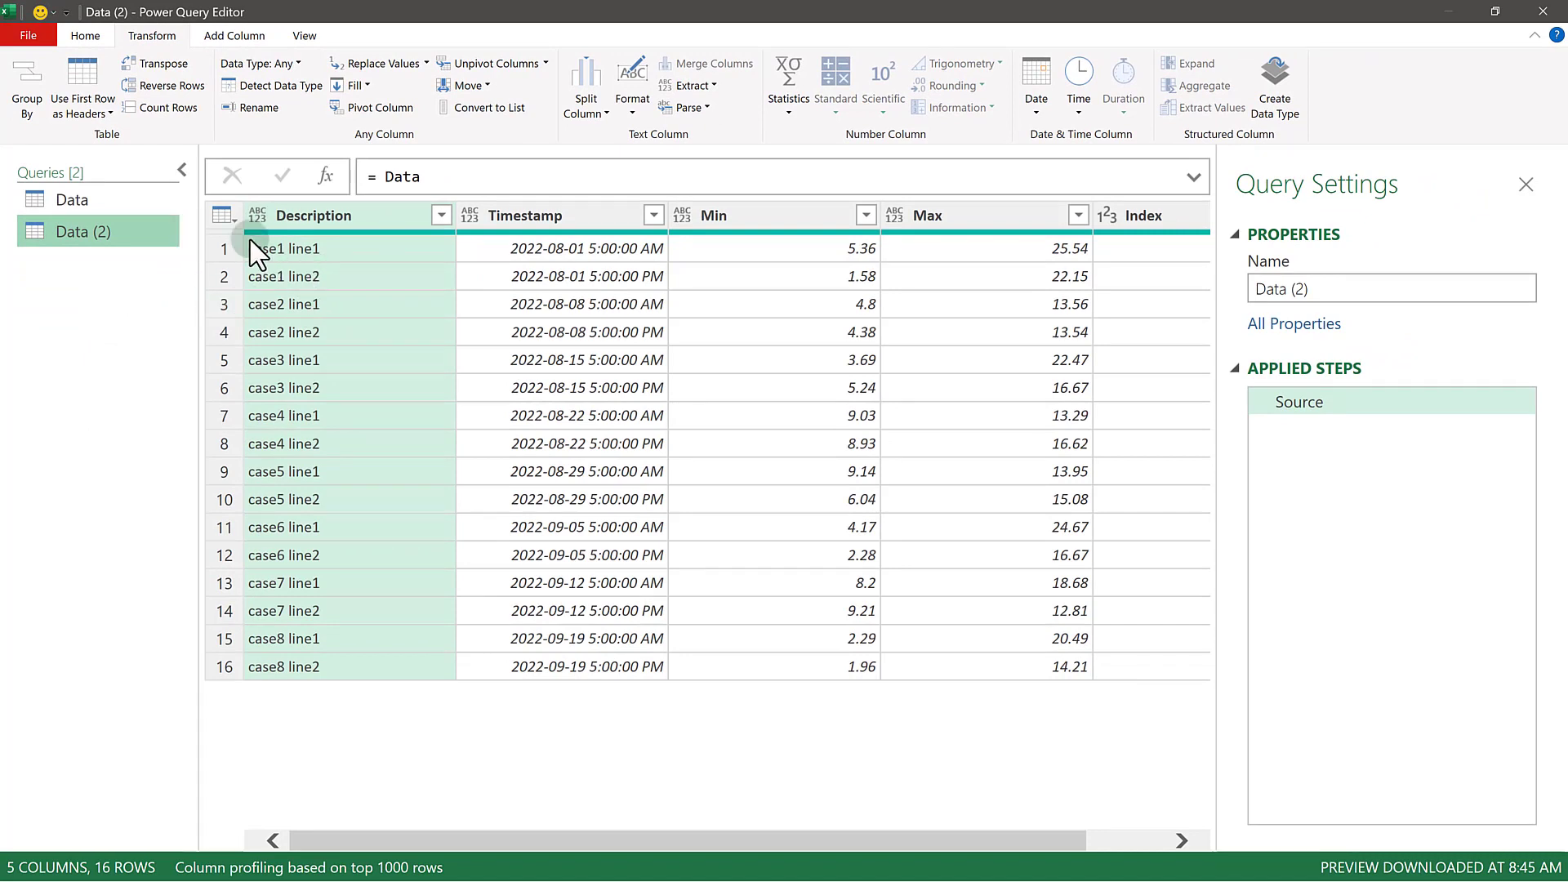
- Name the new query FullDescriptions and collapse the Queries pane
double_click(1321, 290)
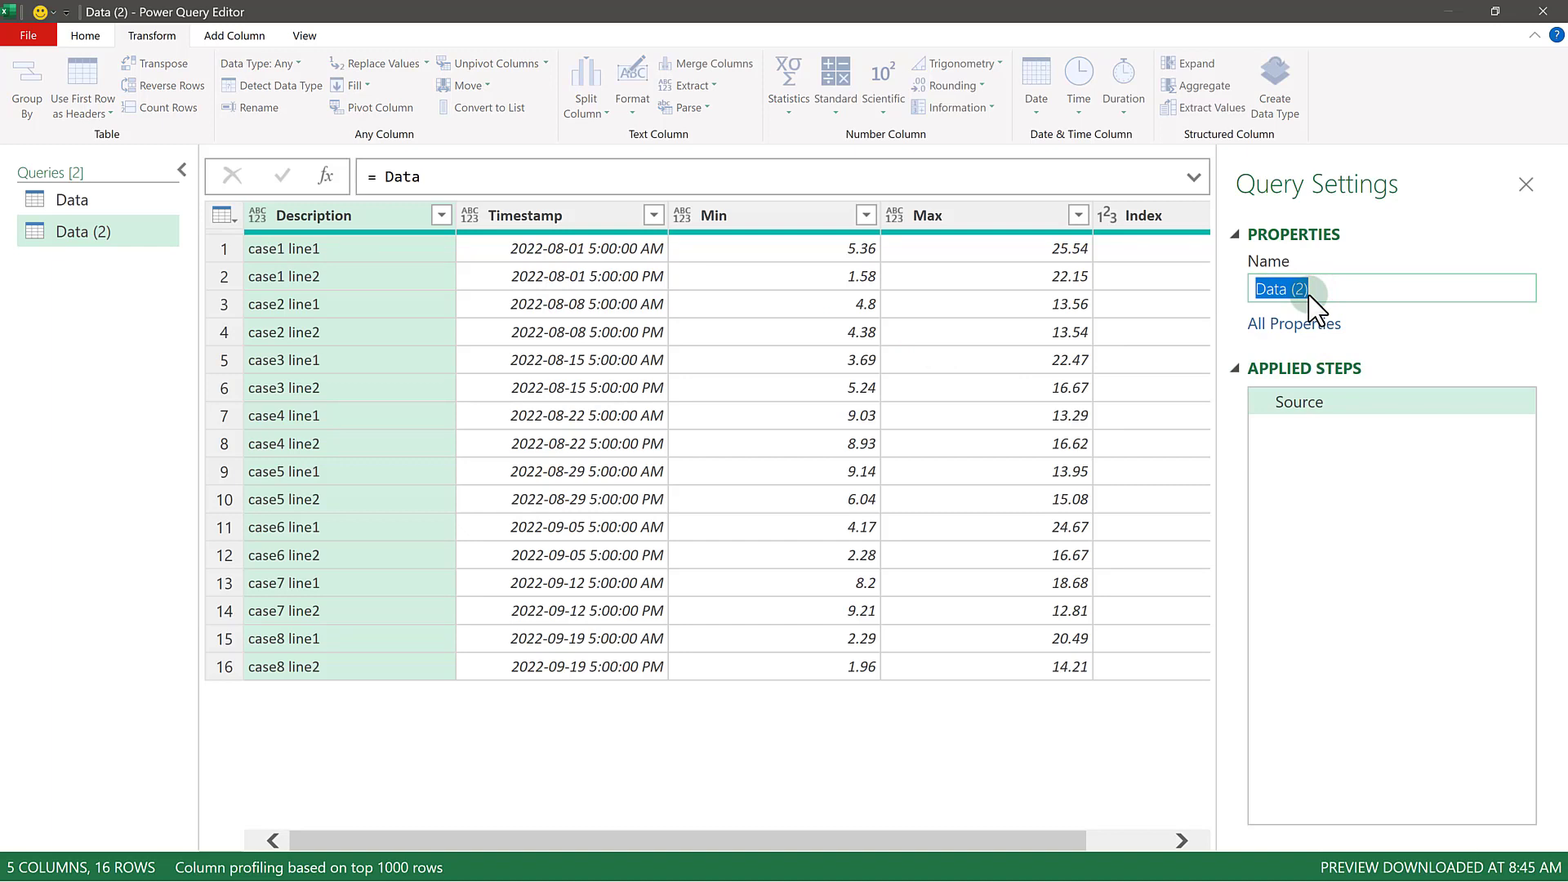
type("Full")
type("De")
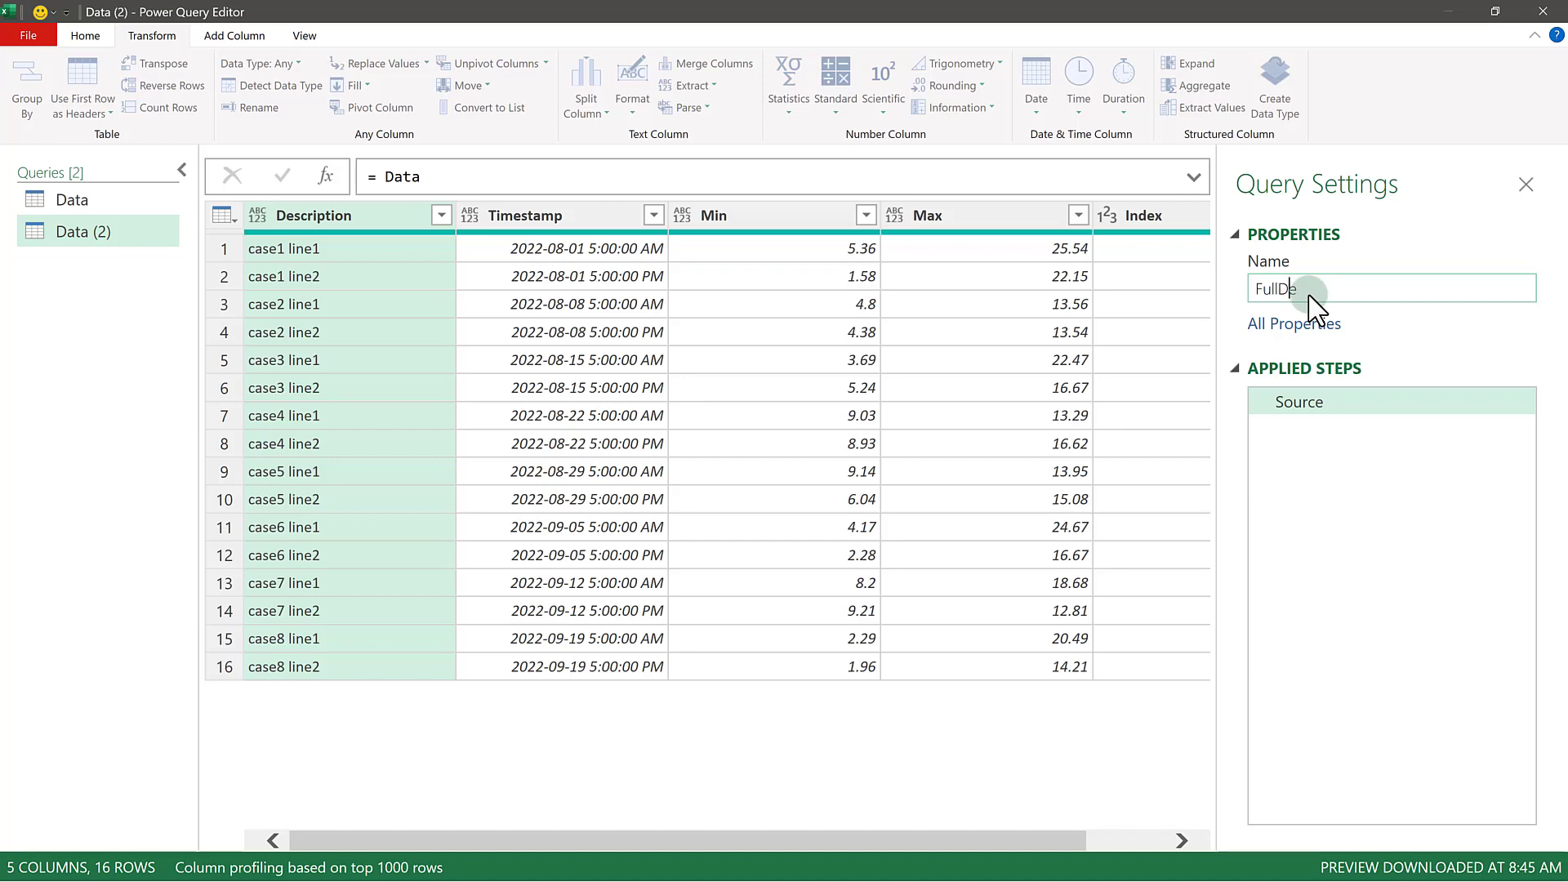
type("scrip")
type("tions")
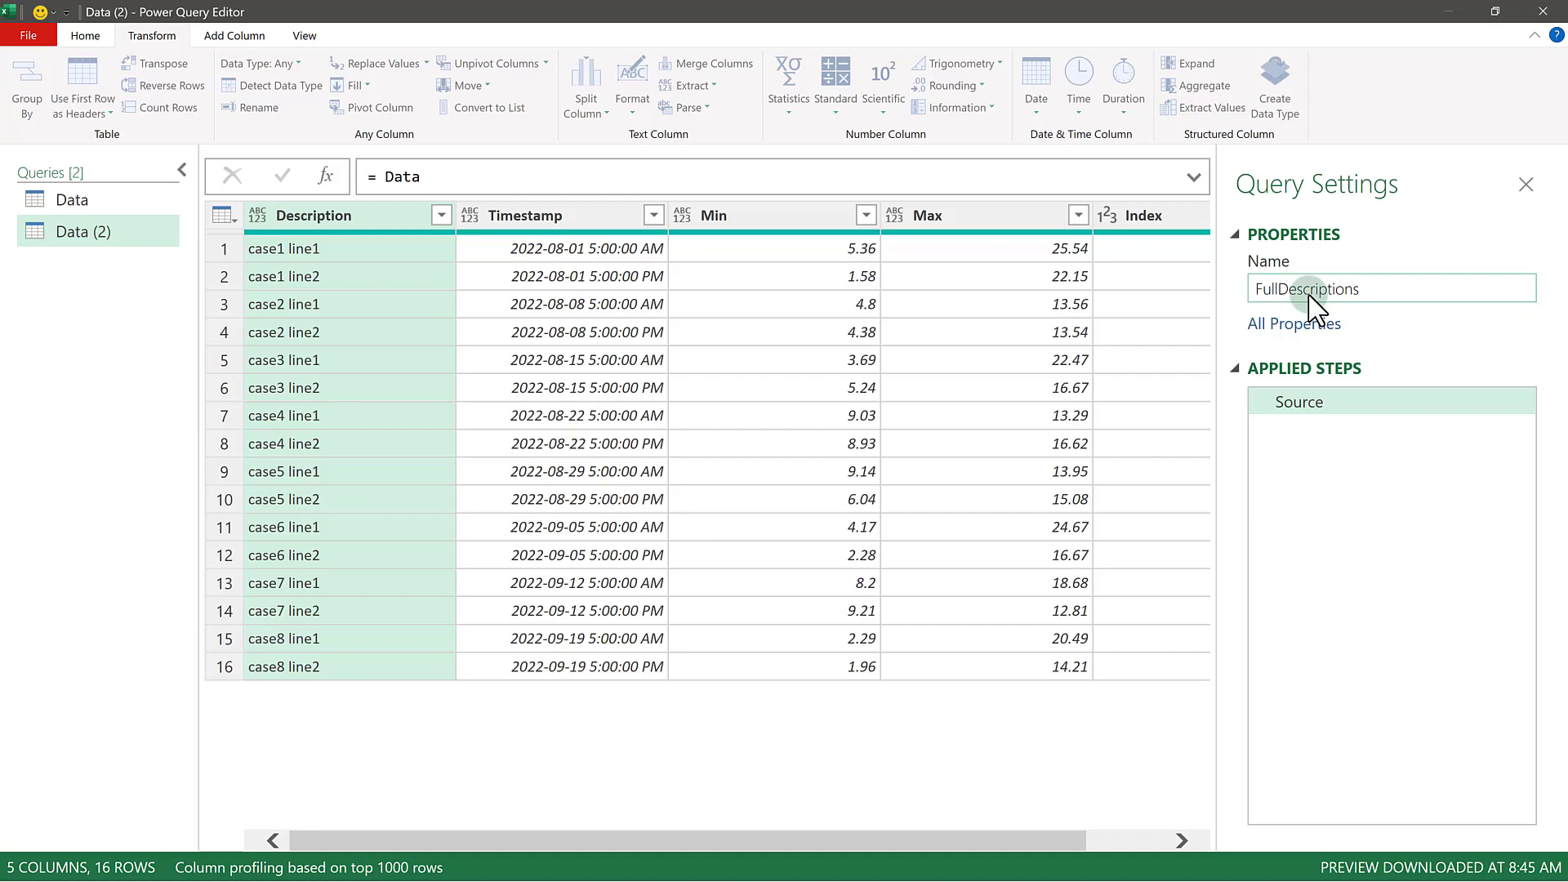
key("Return")
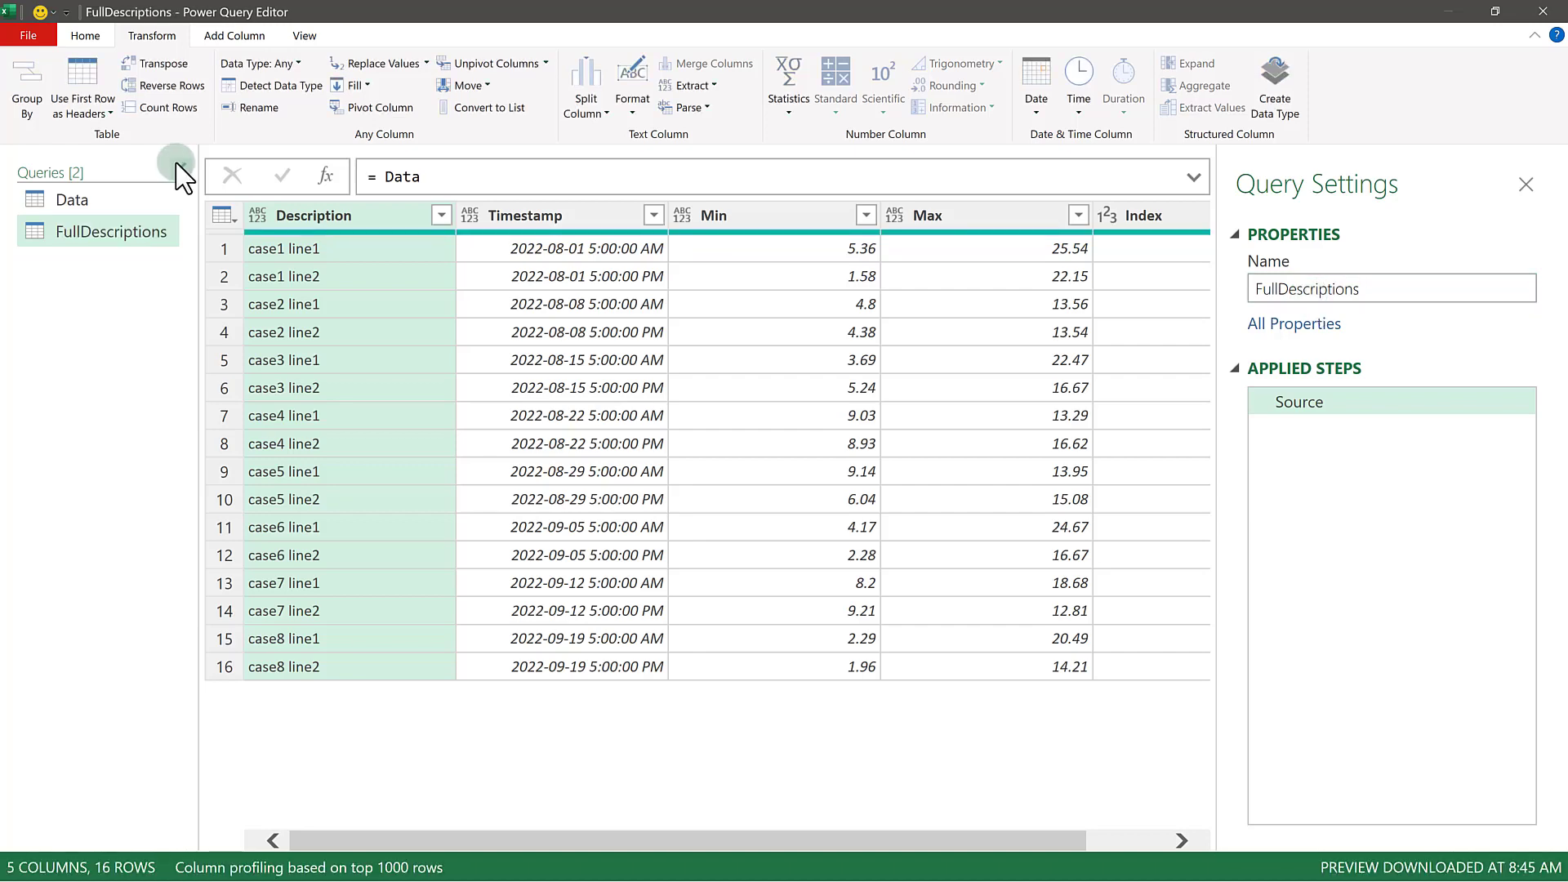
left_click(182, 170)
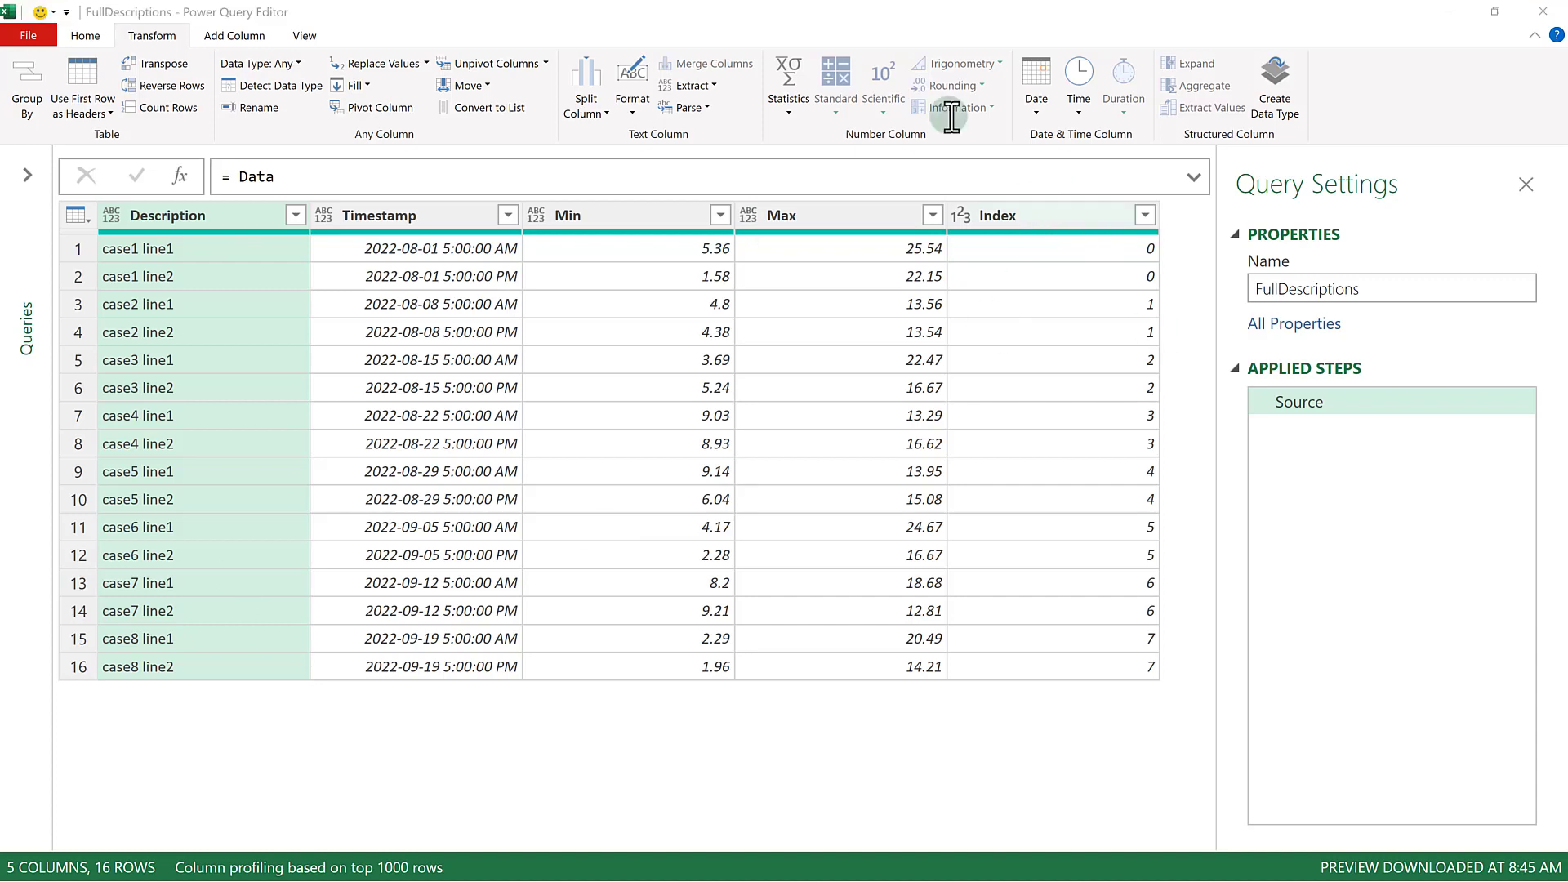
- Group rows by Index into a new 'Full Description' column using the All Rows operation
left_click(1062, 216)
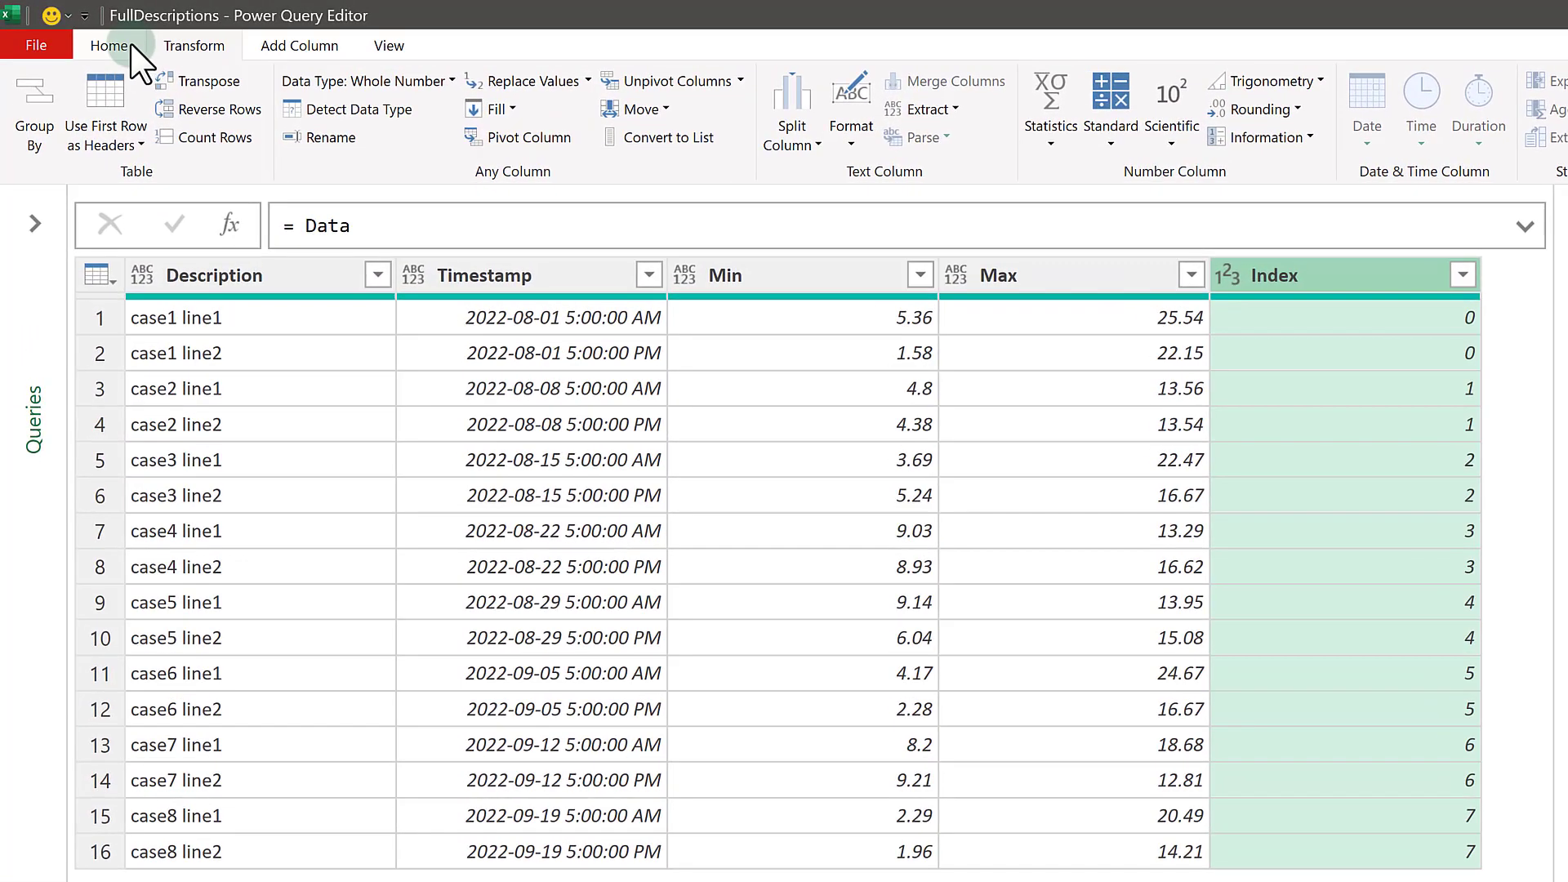
left_click(111, 46)
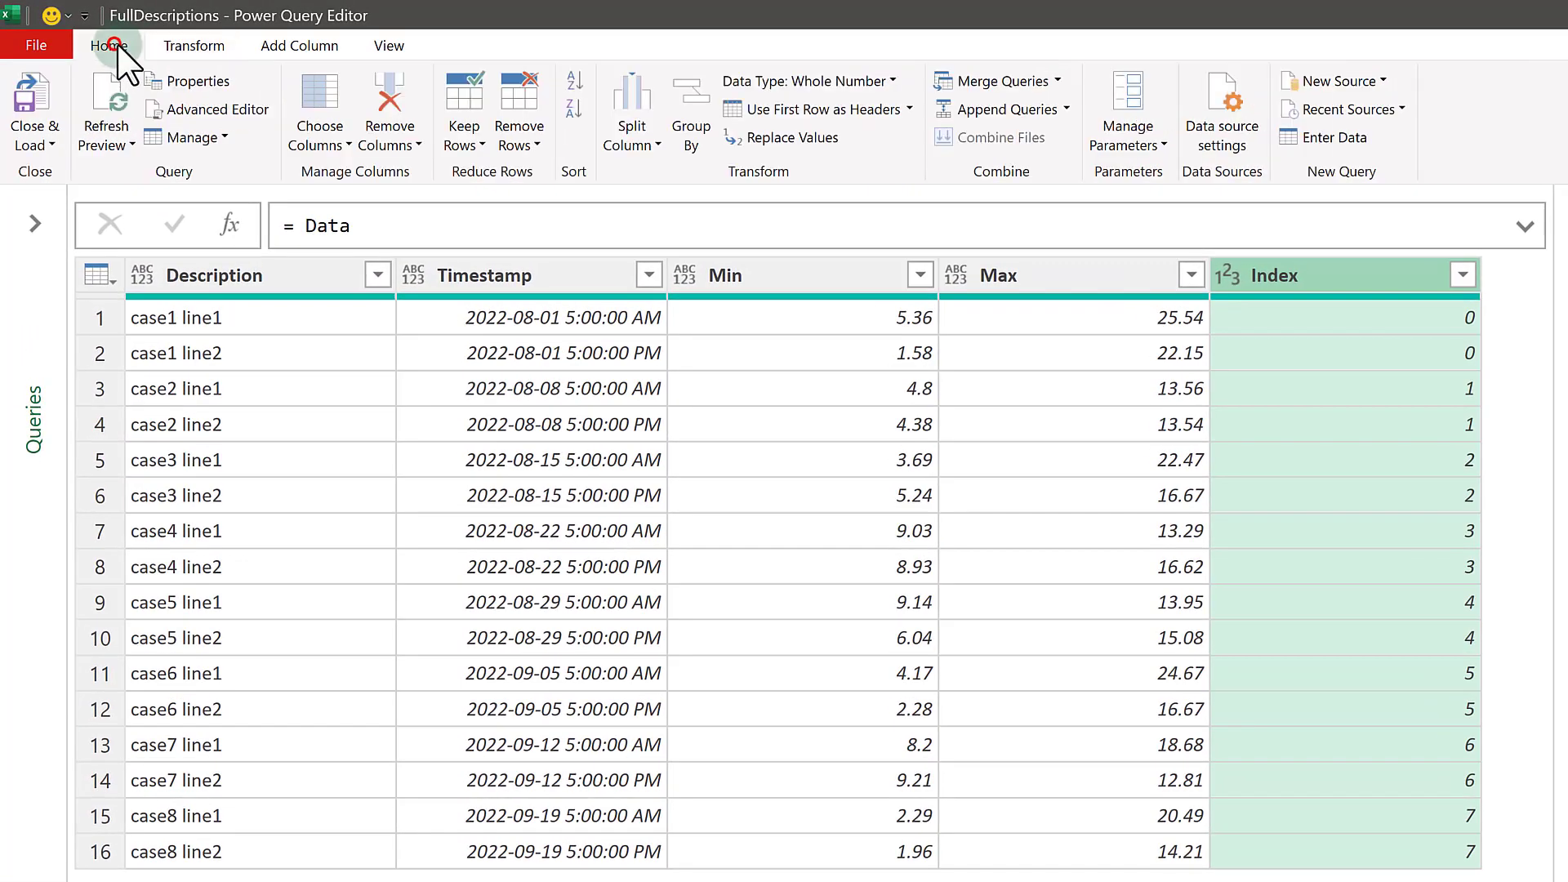
left_click(692, 123)
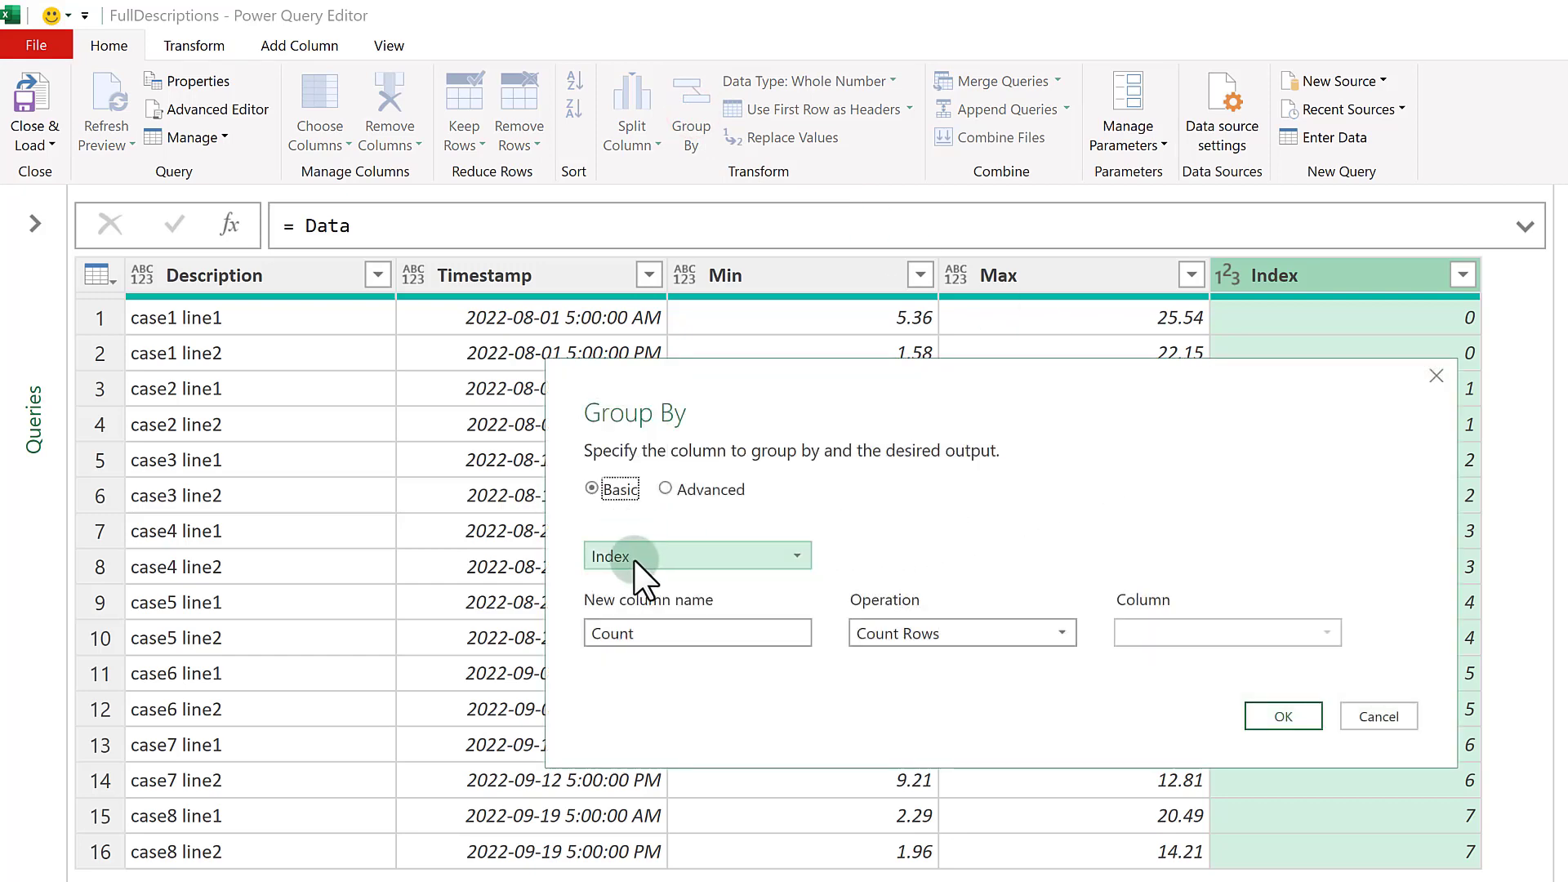
double_click(678, 634)
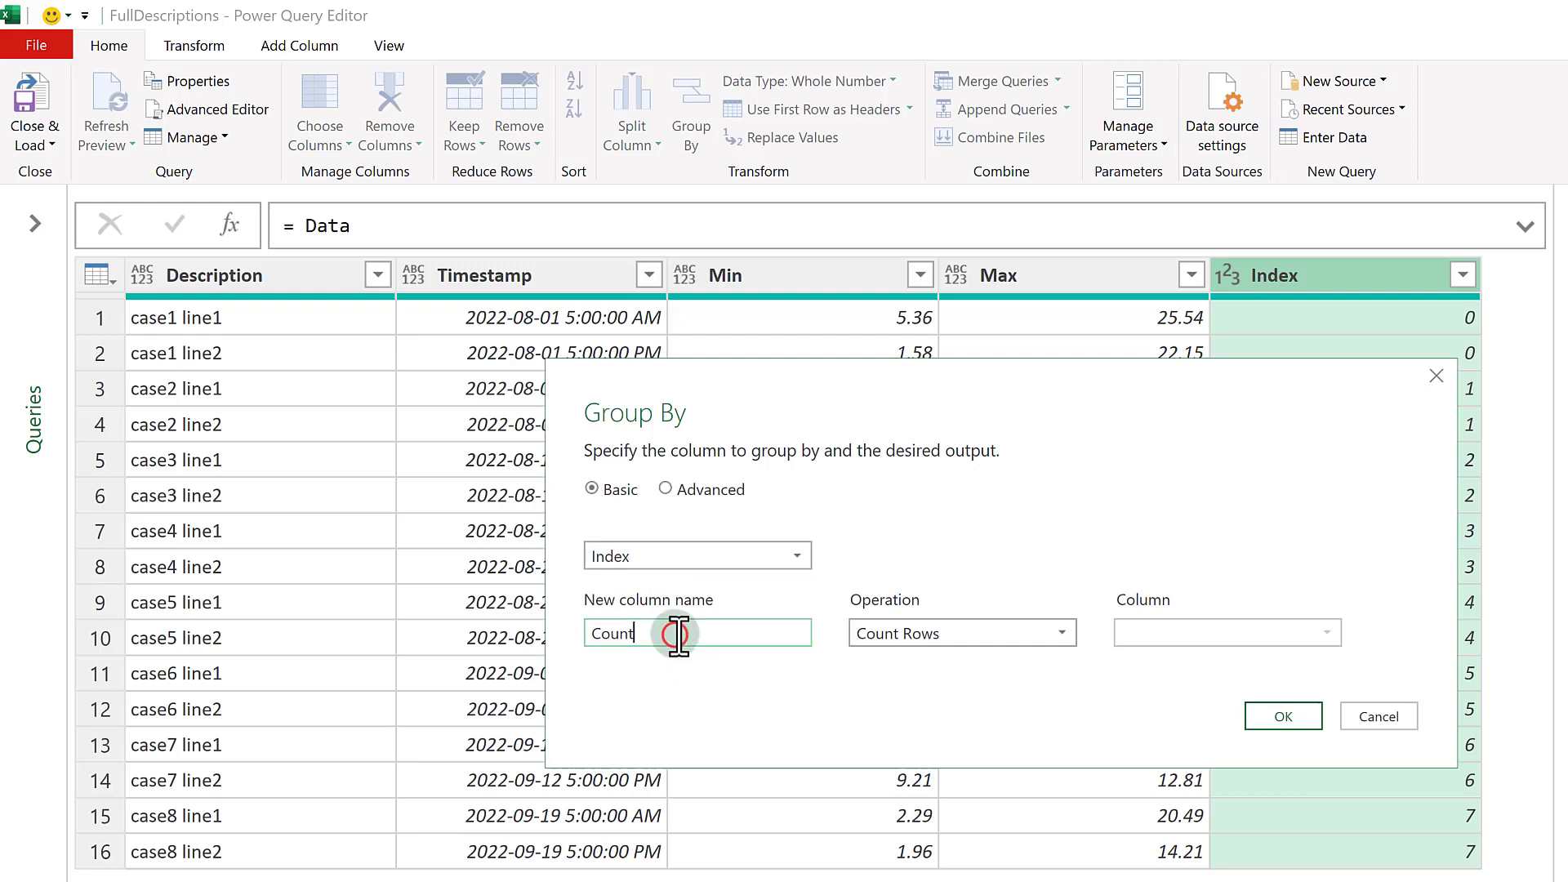
type("Full De")
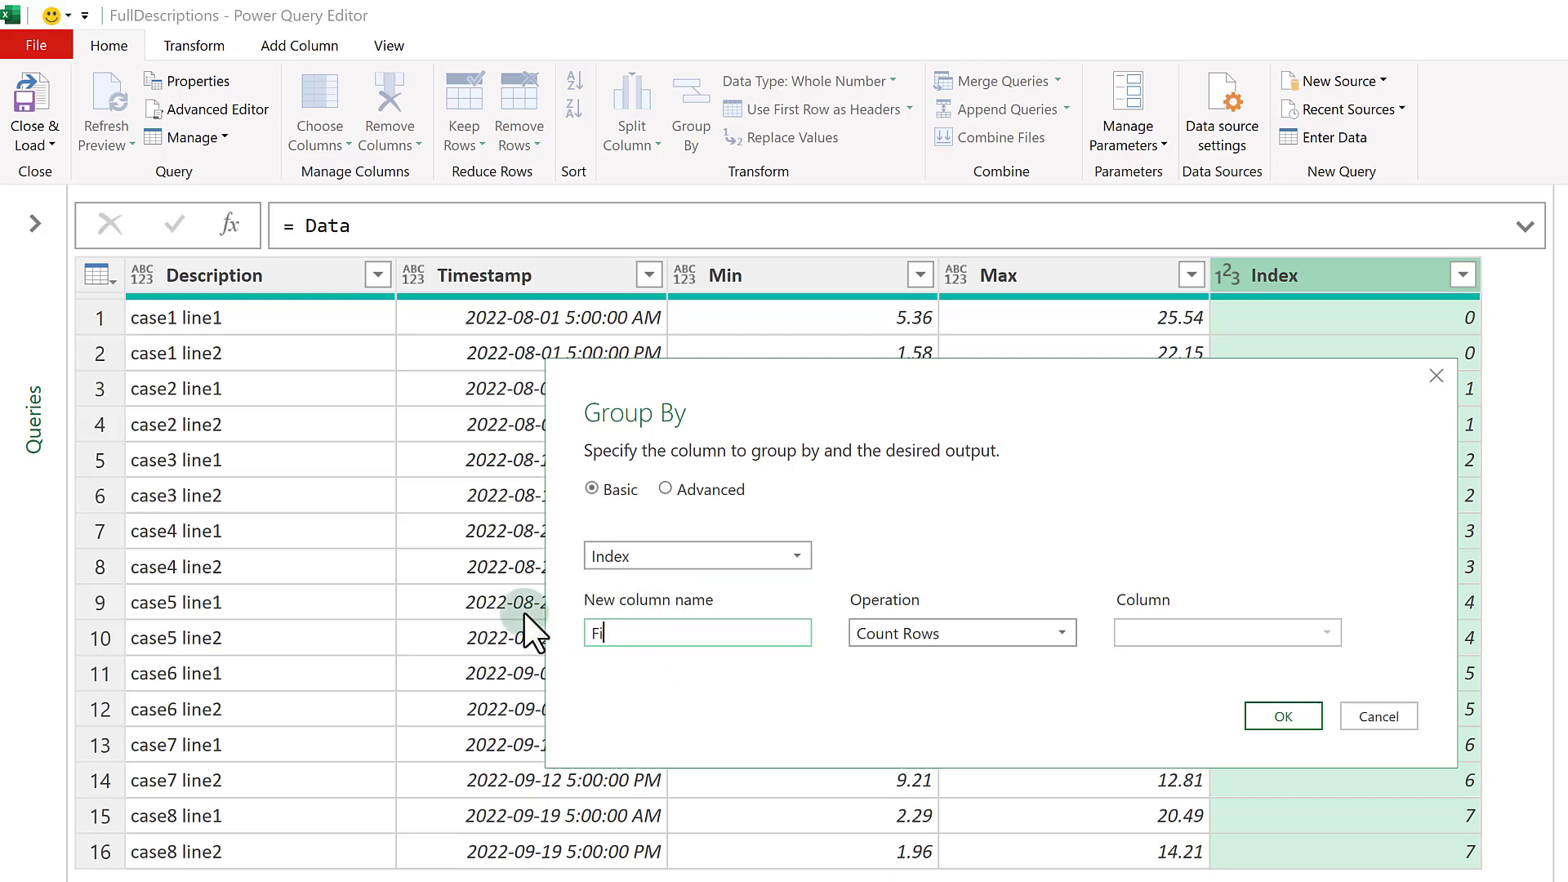
type("scriptio")
type("n")
left_click(988, 636)
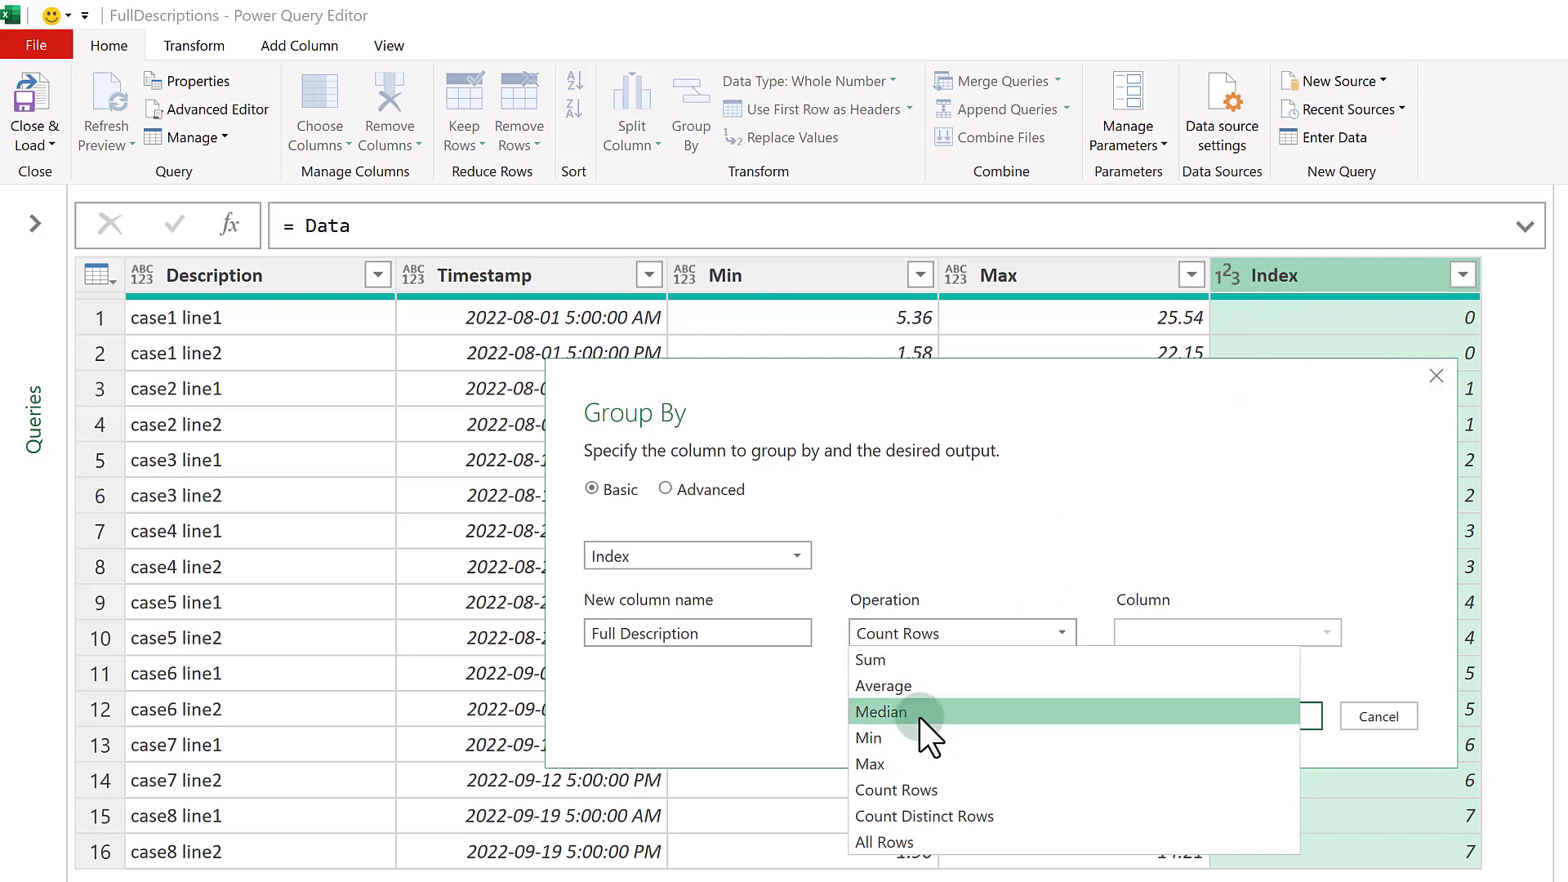
left_click(912, 846)
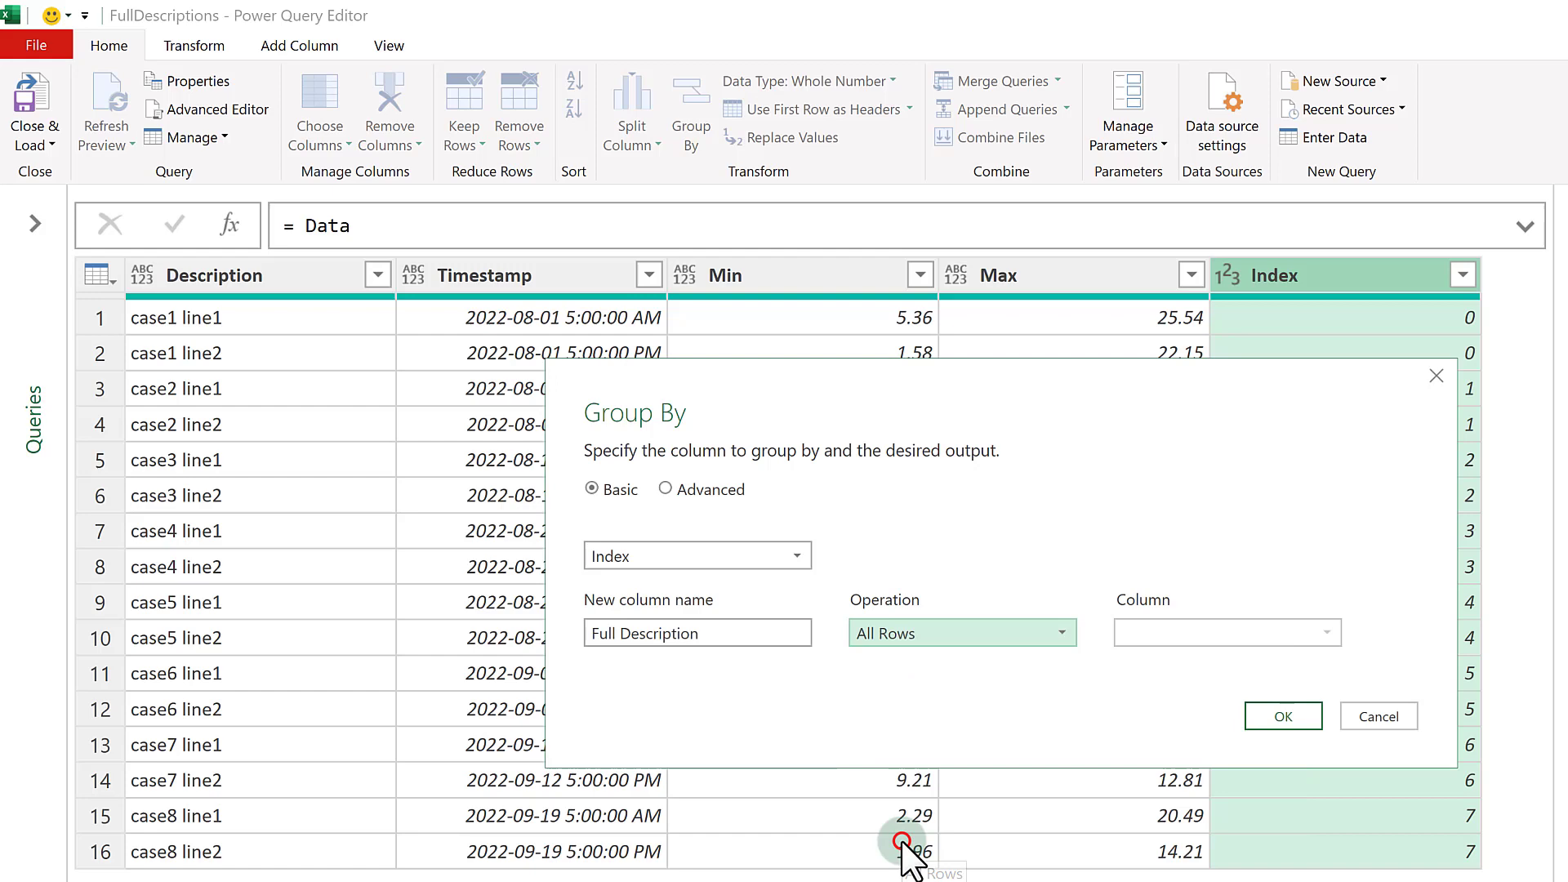
left_click(1286, 711)
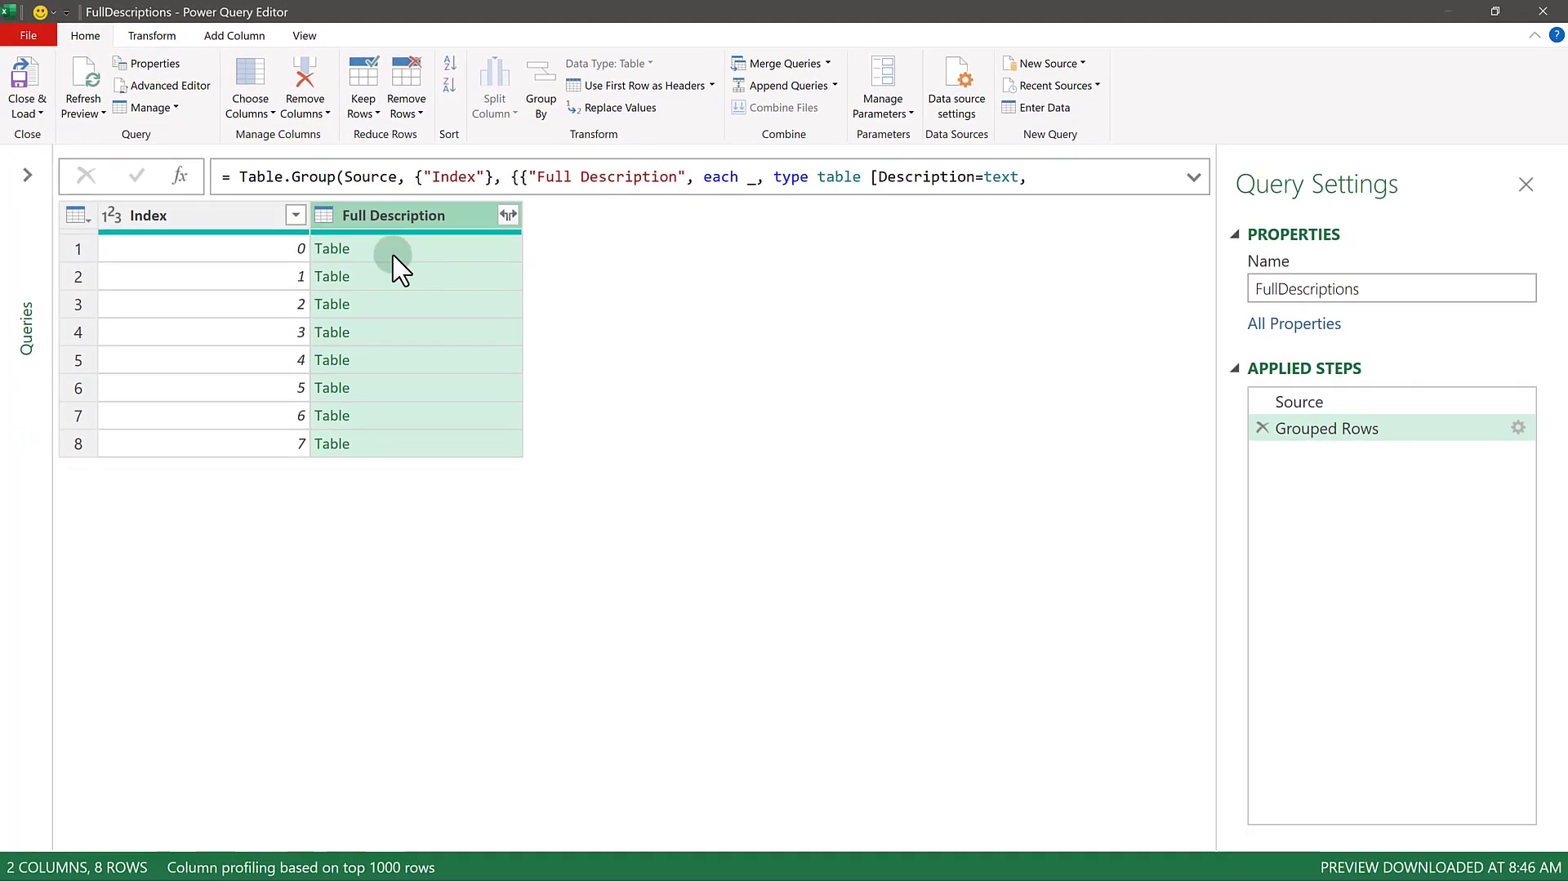
- Preview the Index 0 nested table and compare it with the Source step
left_click(407, 259)
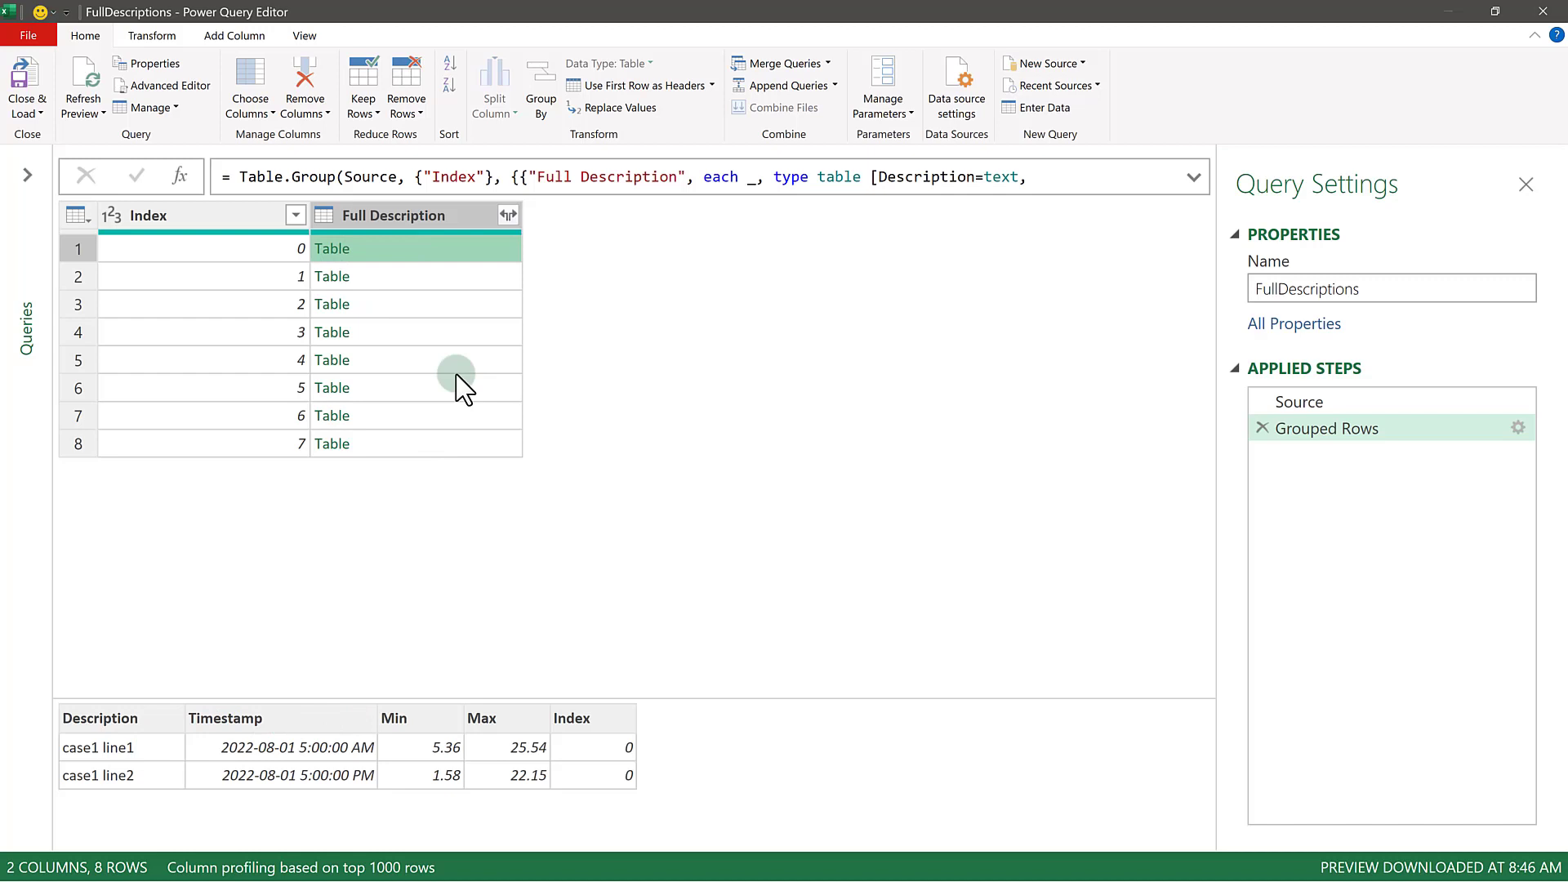
left_click(1362, 401)
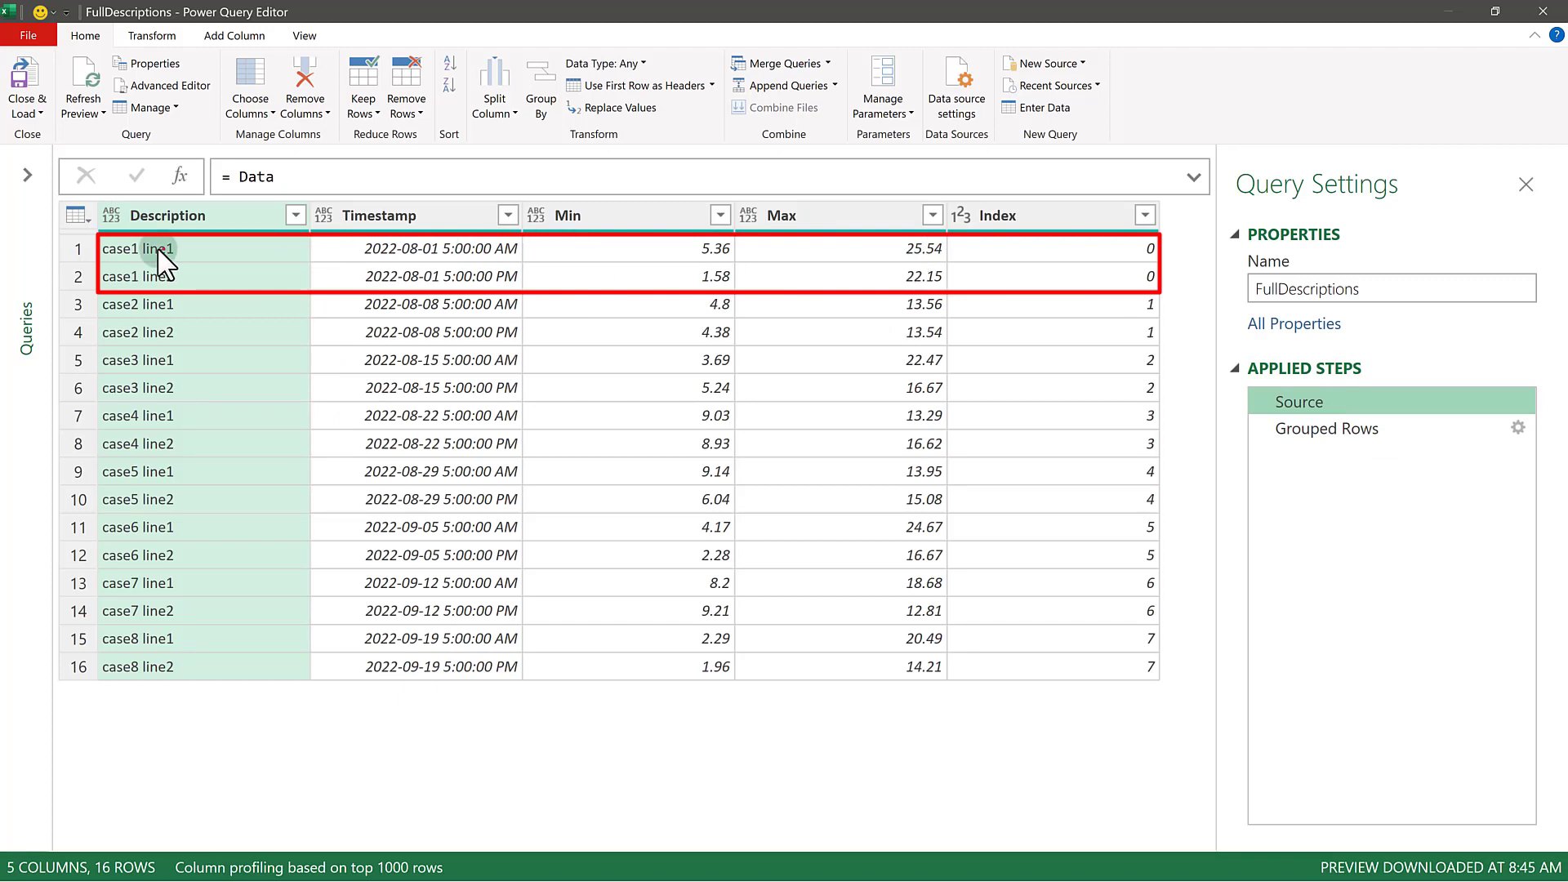
left_click(1326, 427)
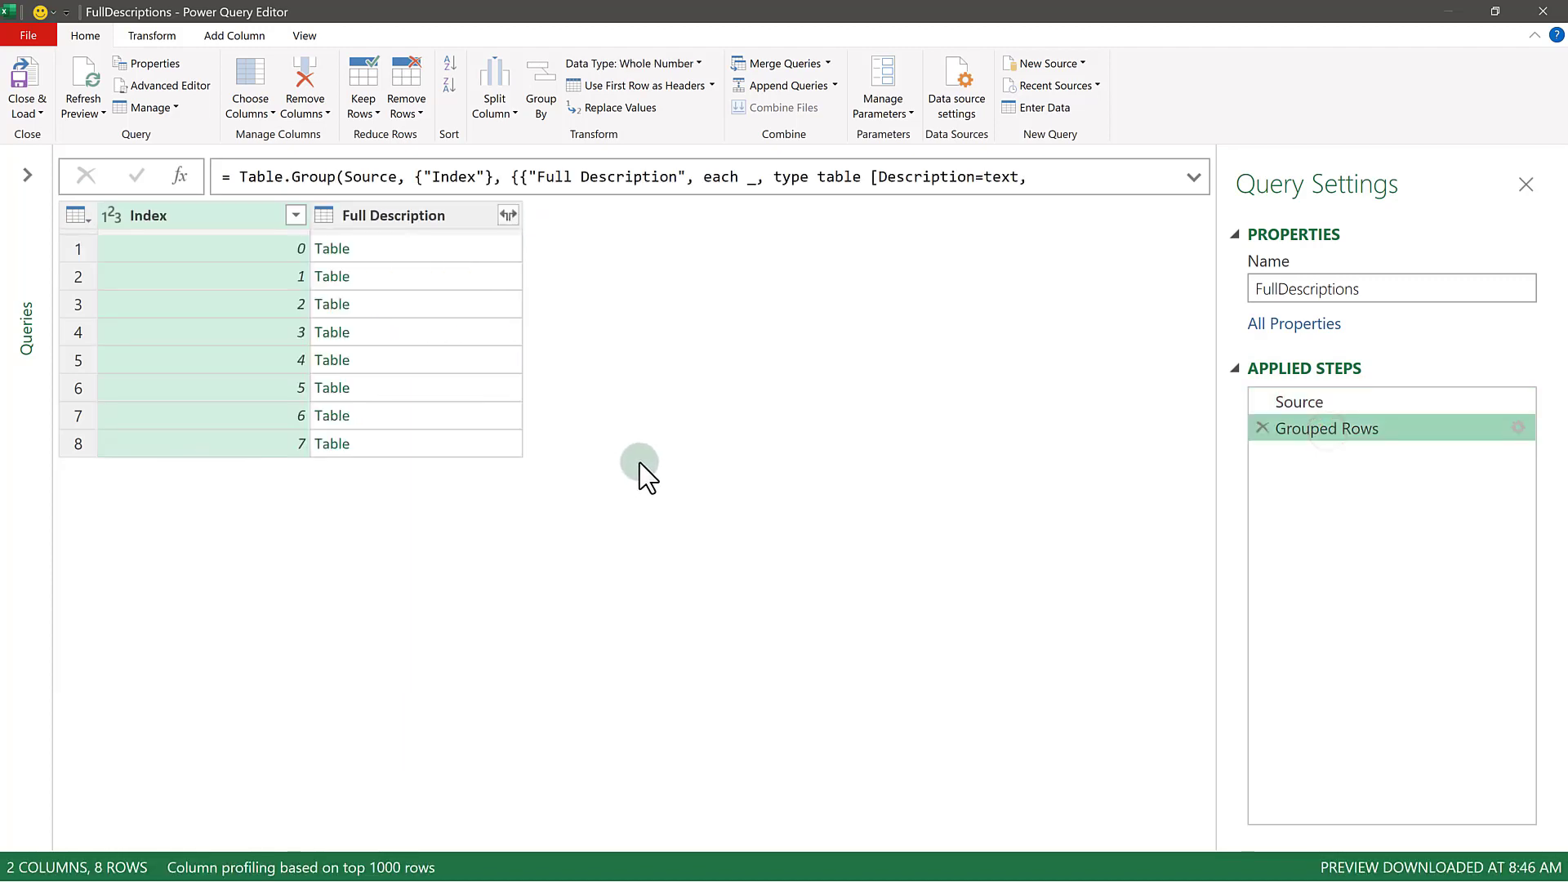
left_click(443, 249)
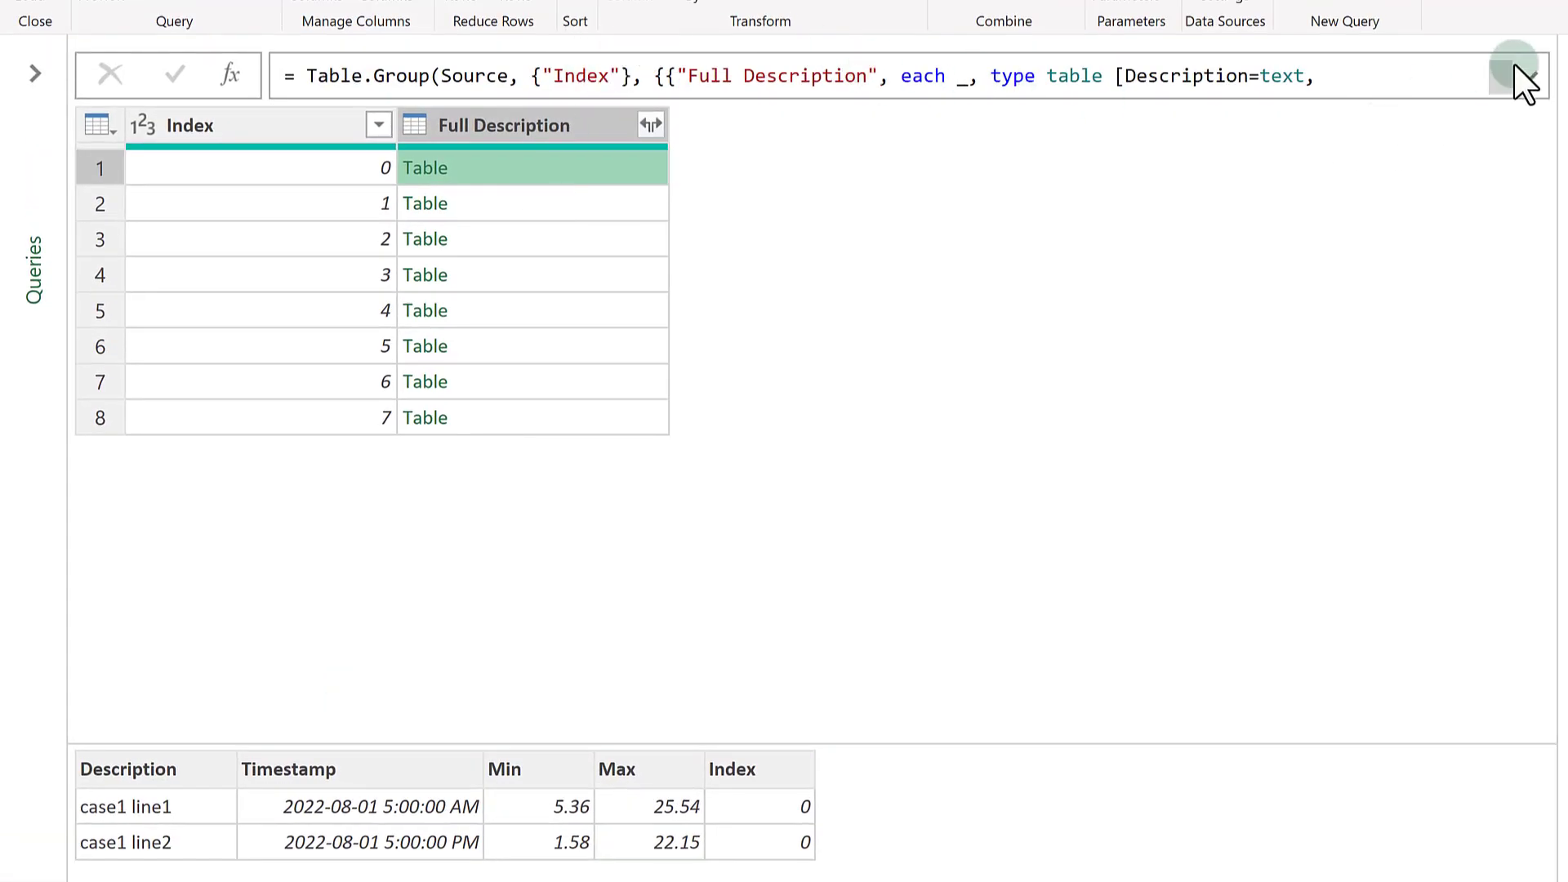
- Delete the column type declaration after each _ in the grouping formula
left_click(1530, 76)
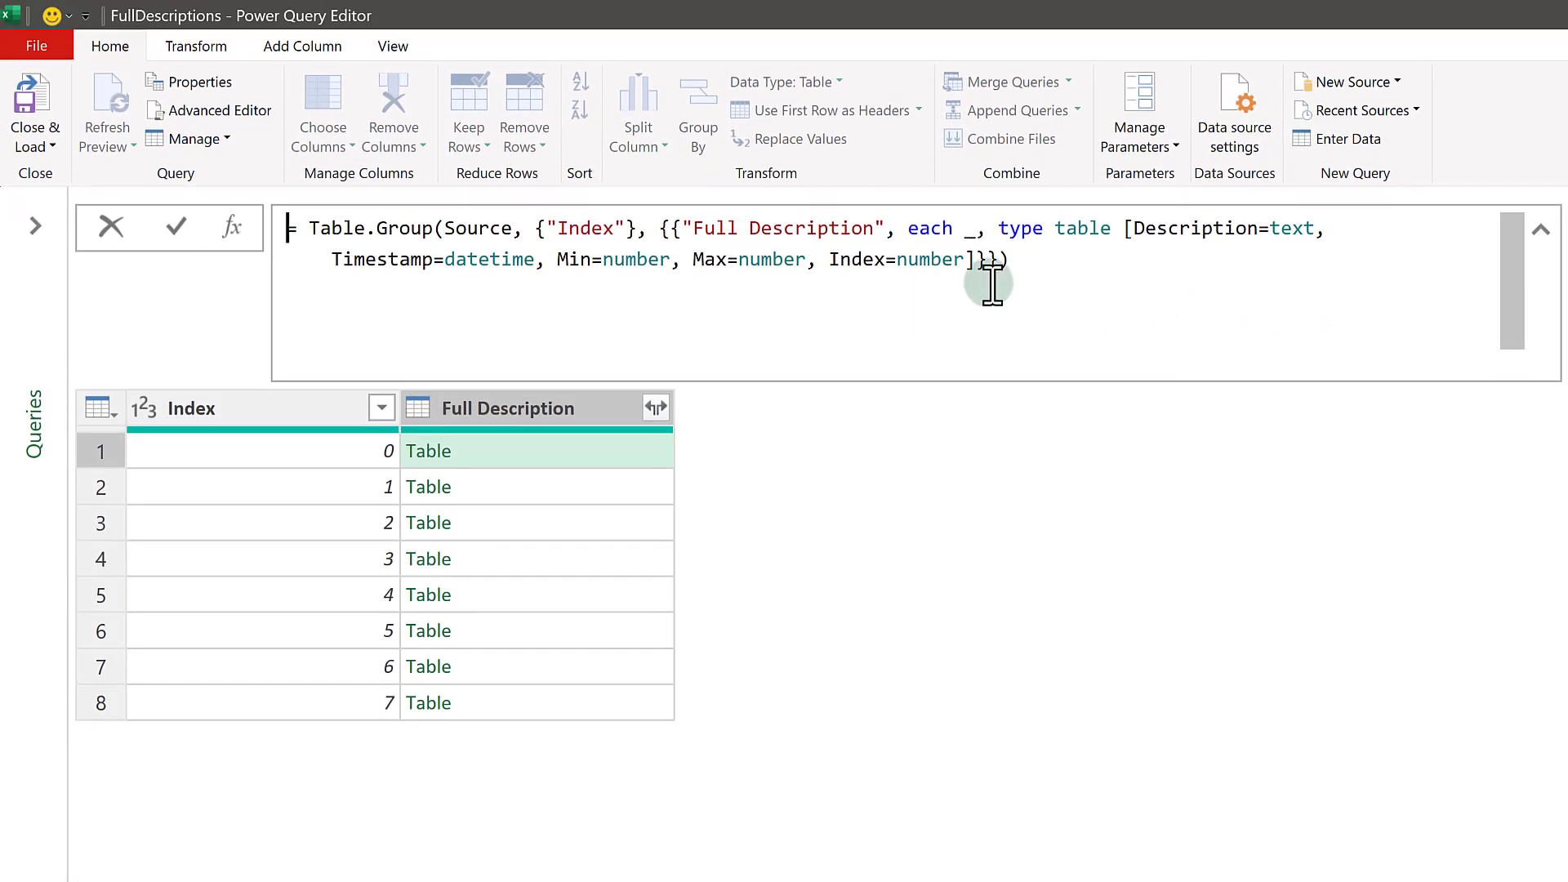
left_click(980, 230)
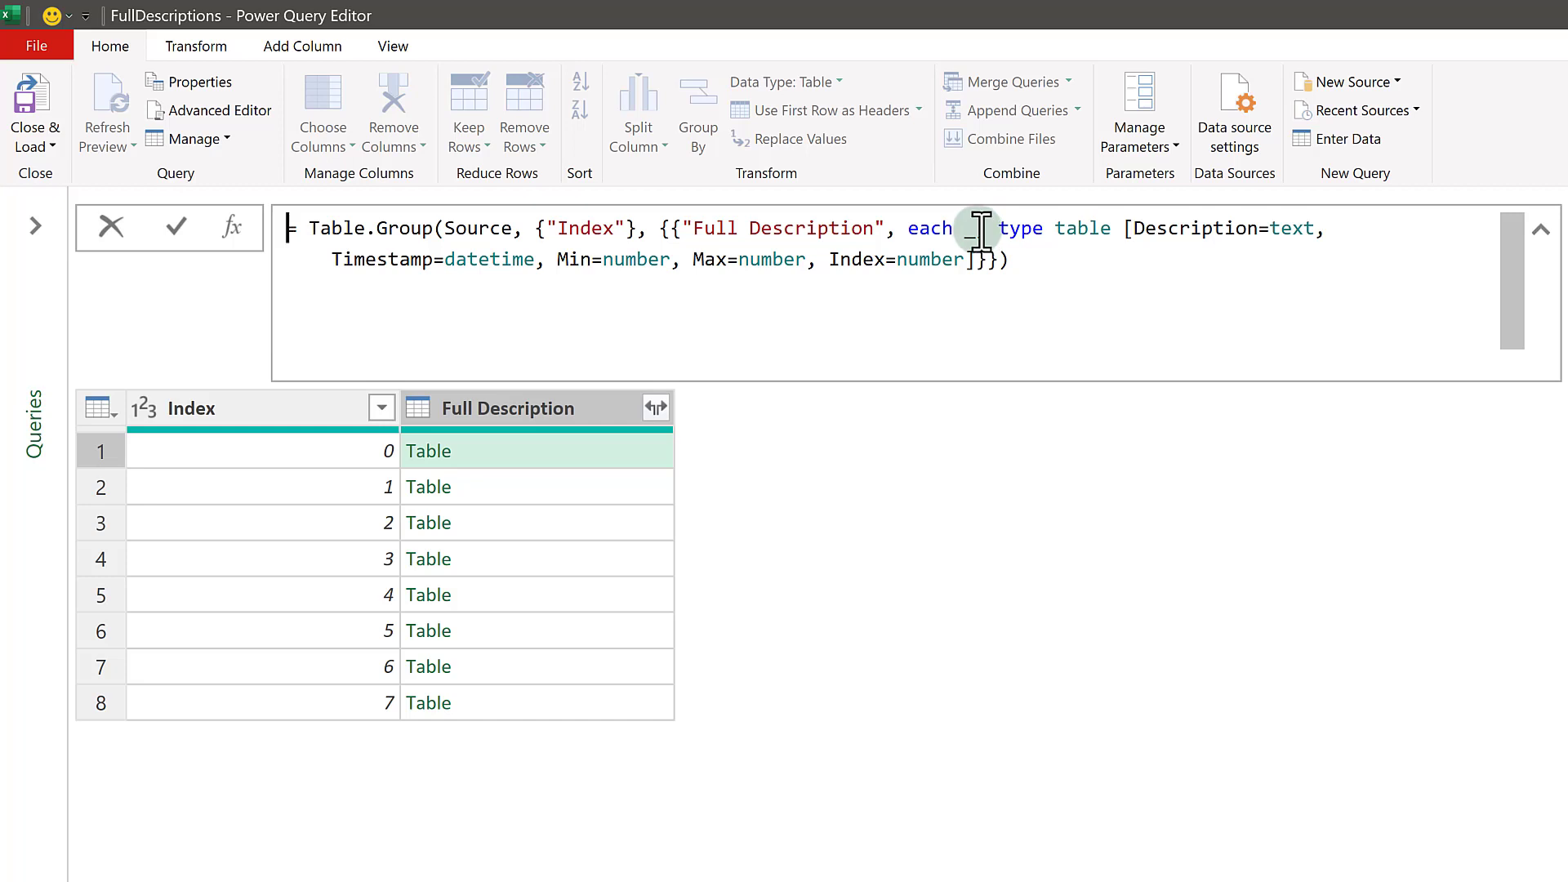
mouse_move(980, 231)
left_mouse_down()
mouse_move(1020, 260)
mouse_move(980, 262)
left_mouse_up()
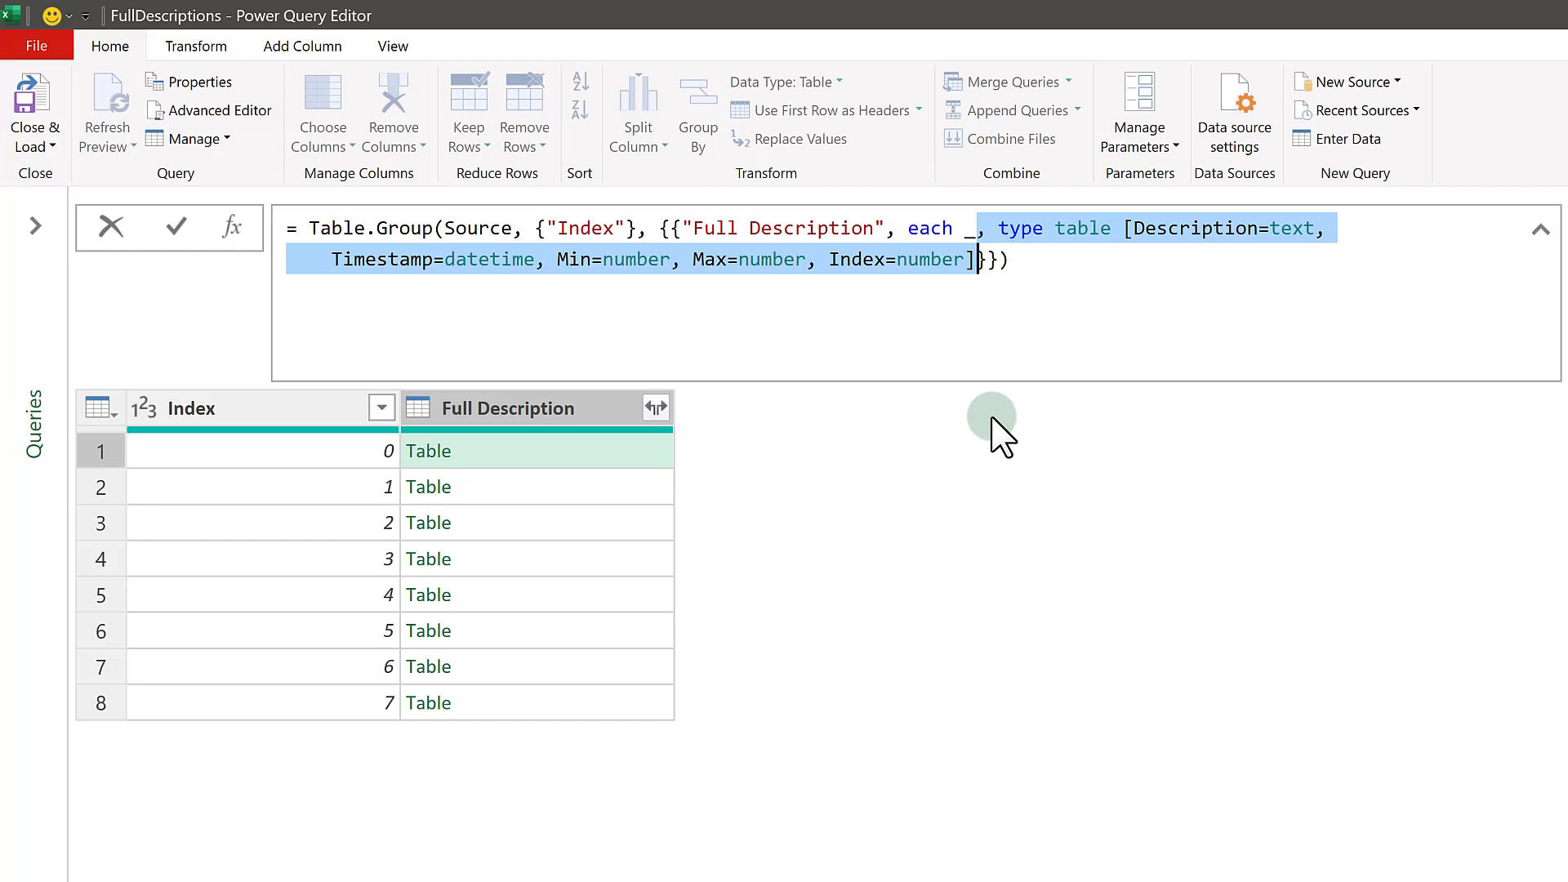
key("Delete")
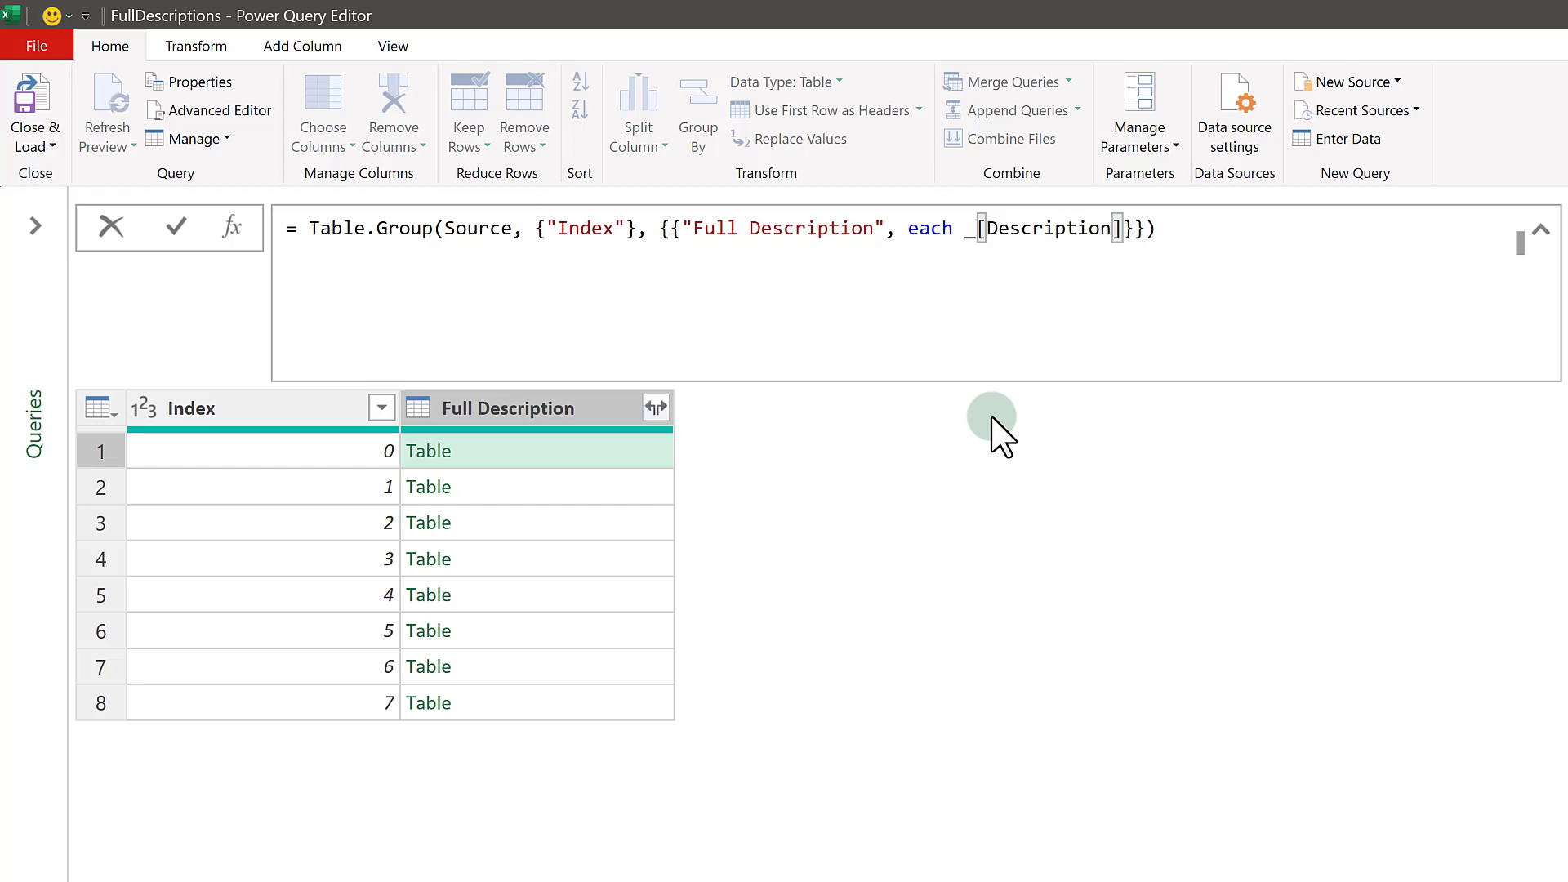
- Commit the grouping formula, preview the description lists for Index 0-2, and expand Full Description
key("Return")
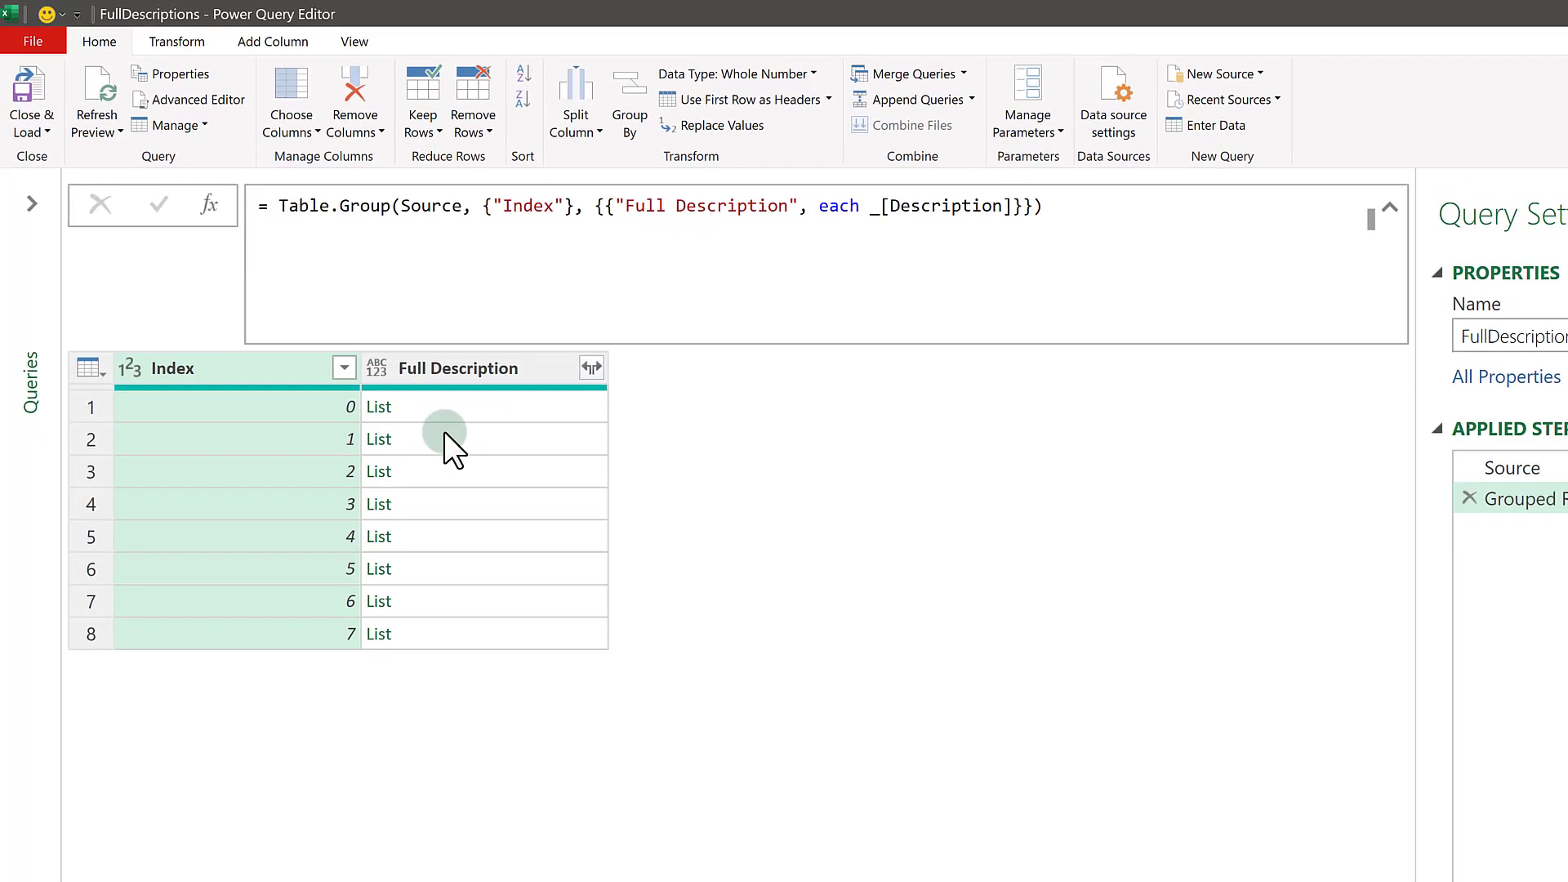
left_click(378, 348)
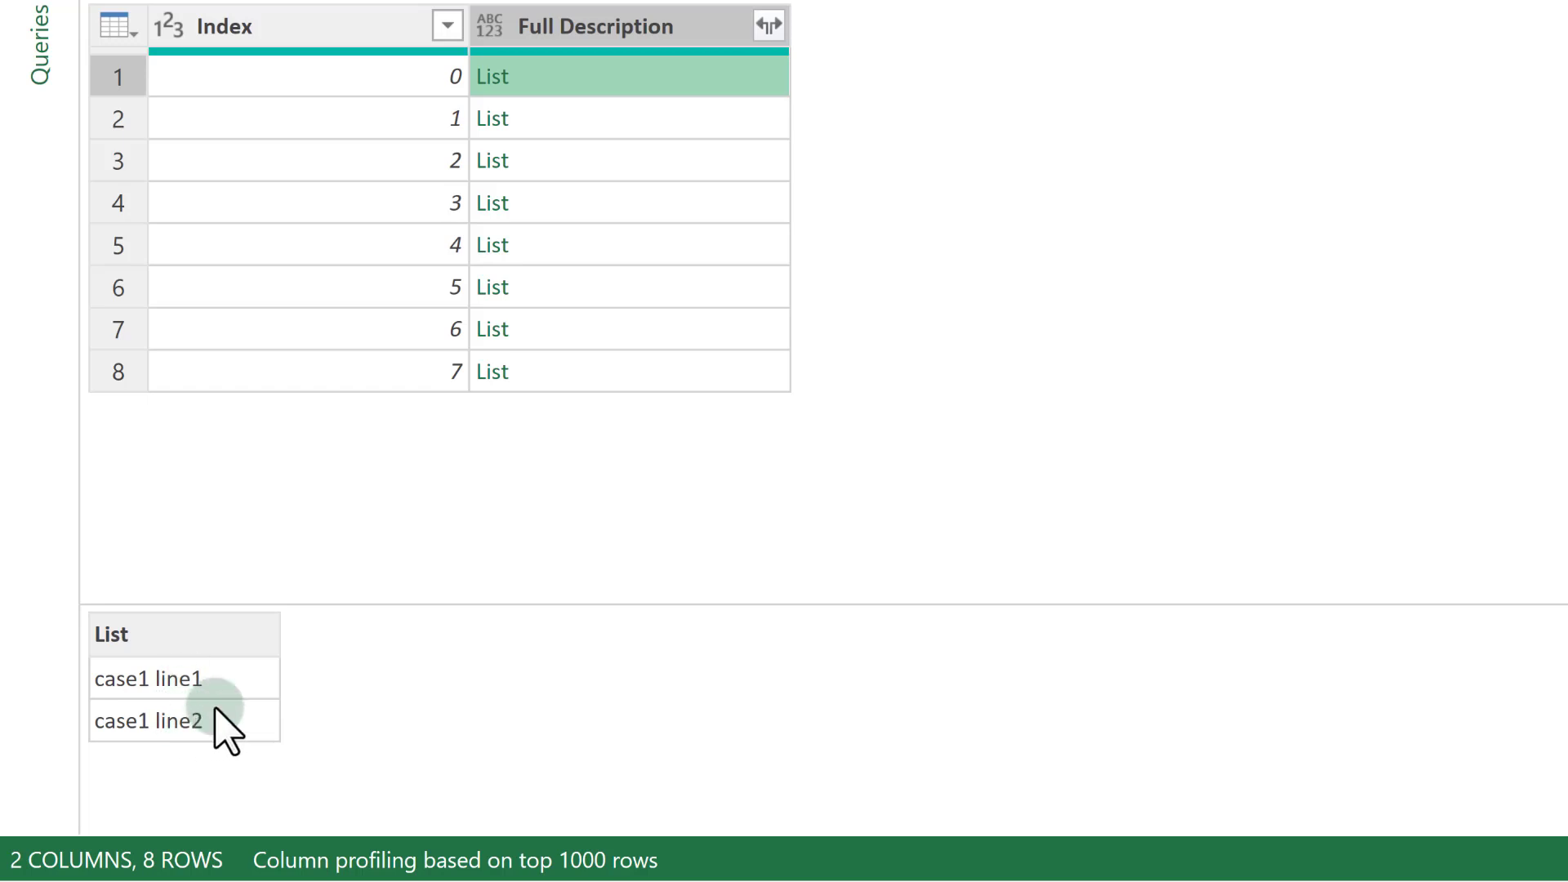
left_click(411, 118)
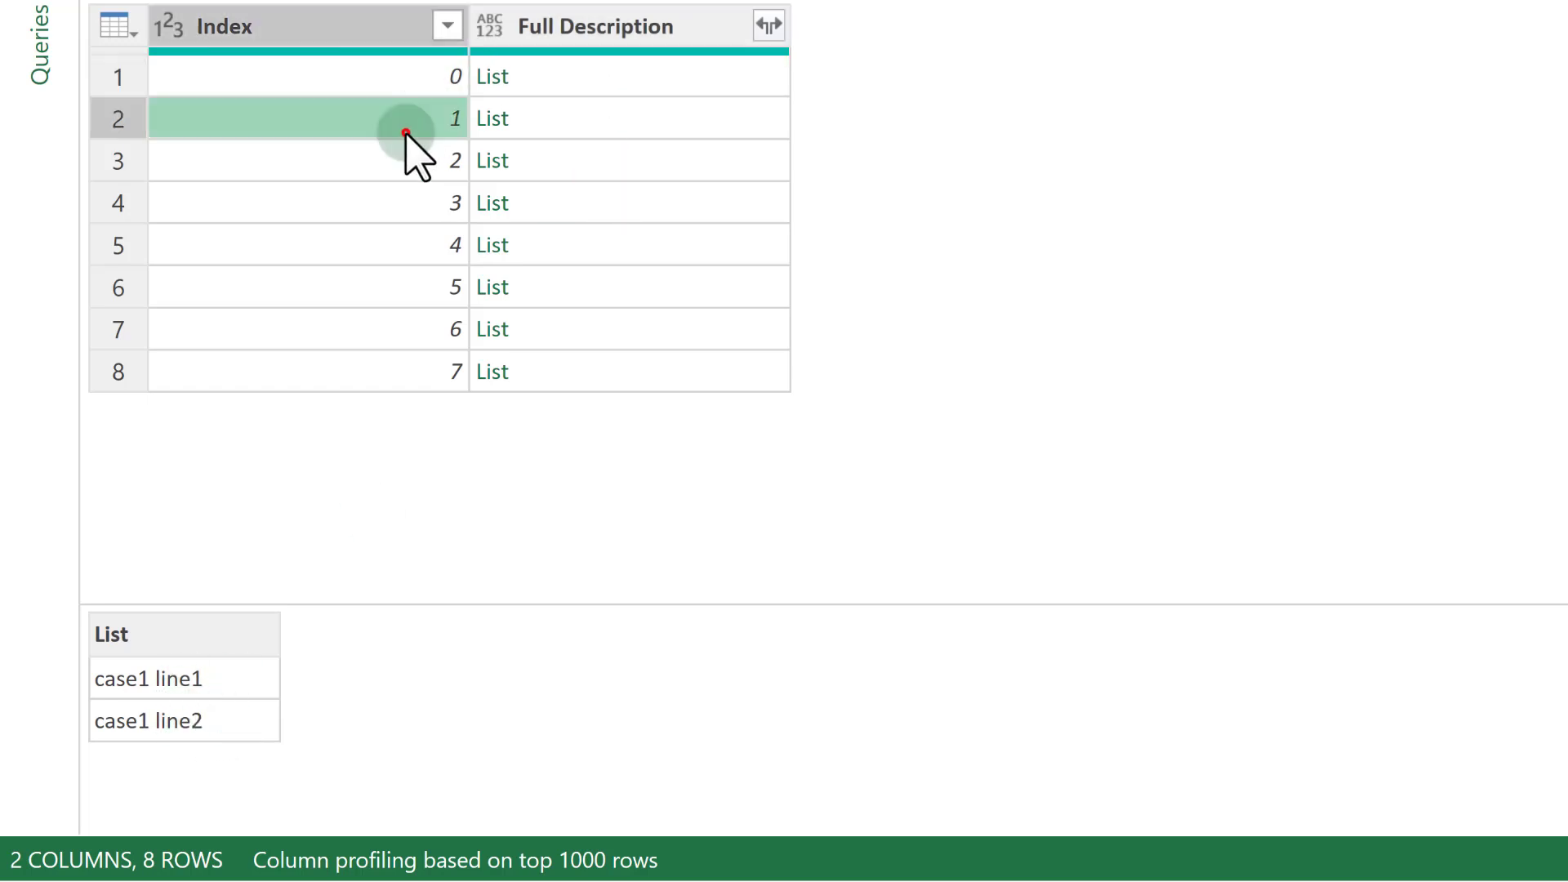
left_click(588, 123)
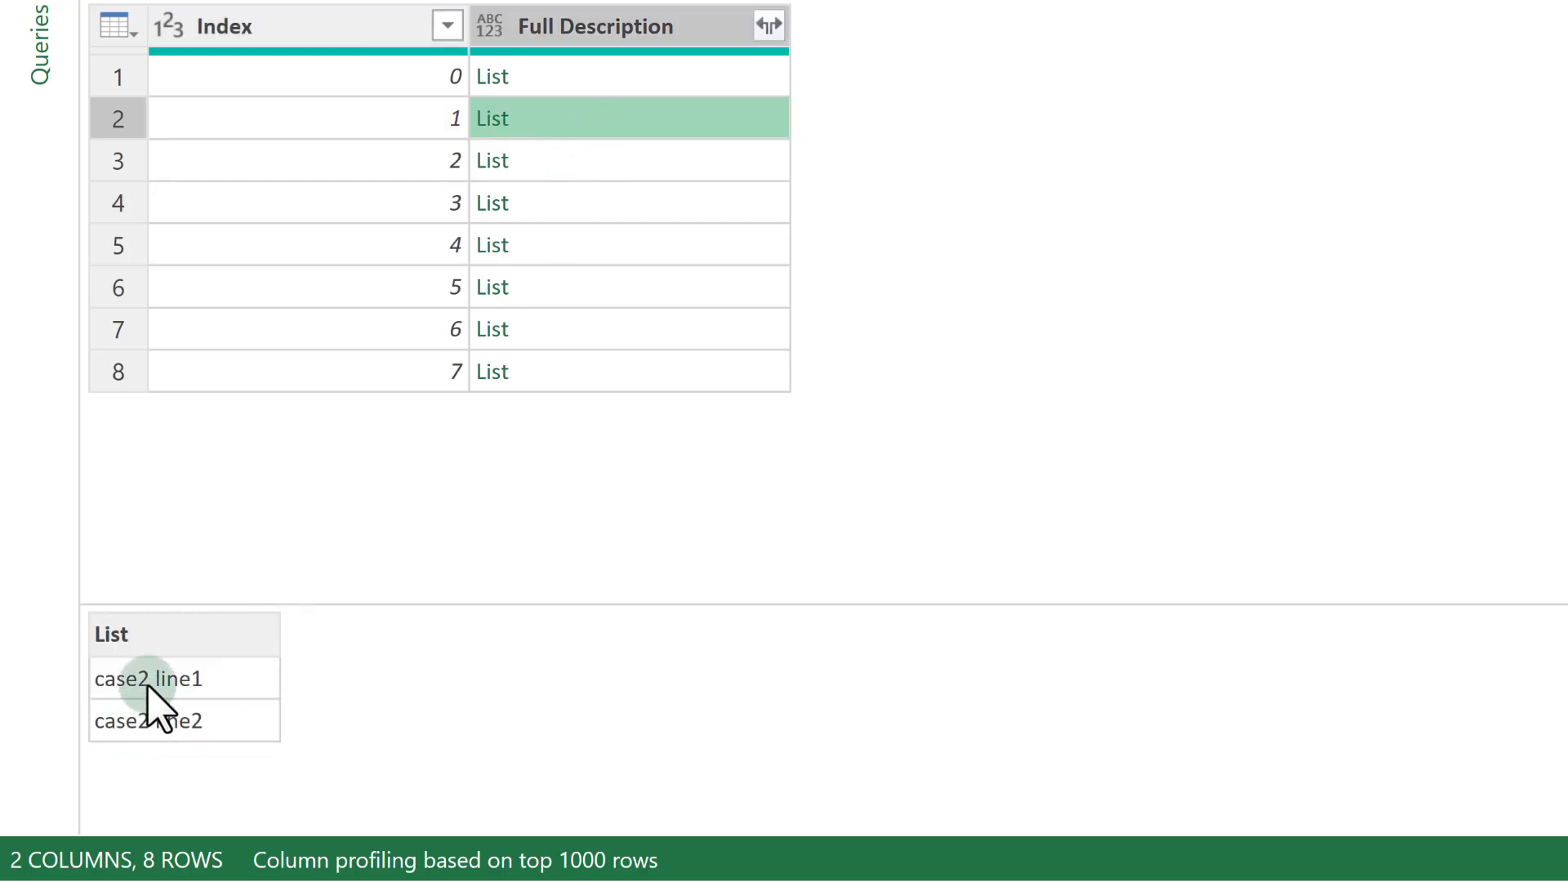
left_click(404, 161)
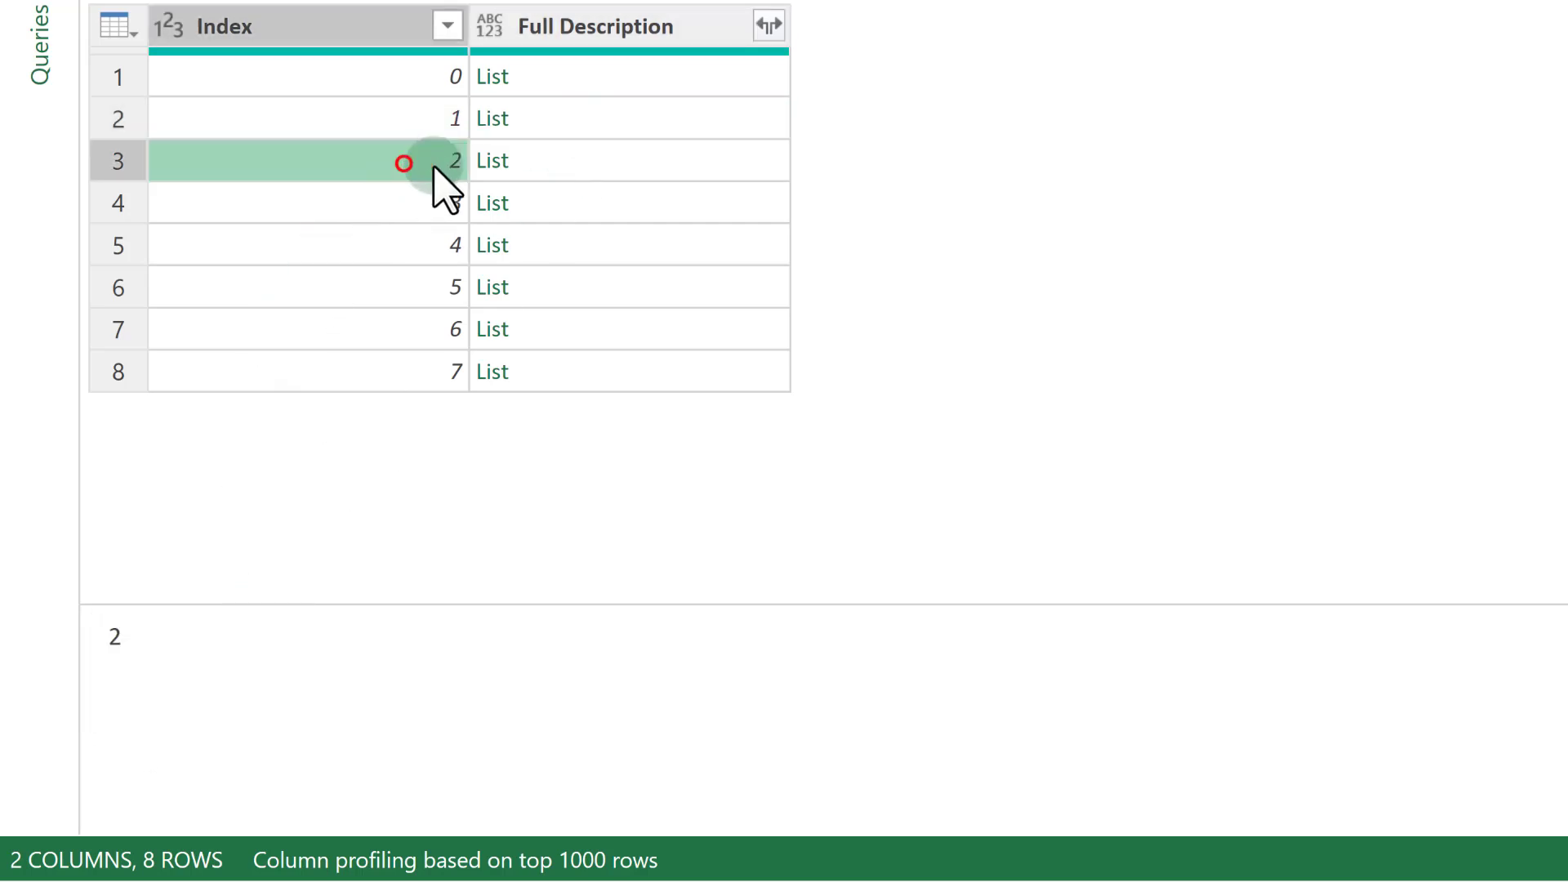
left_click(589, 164)
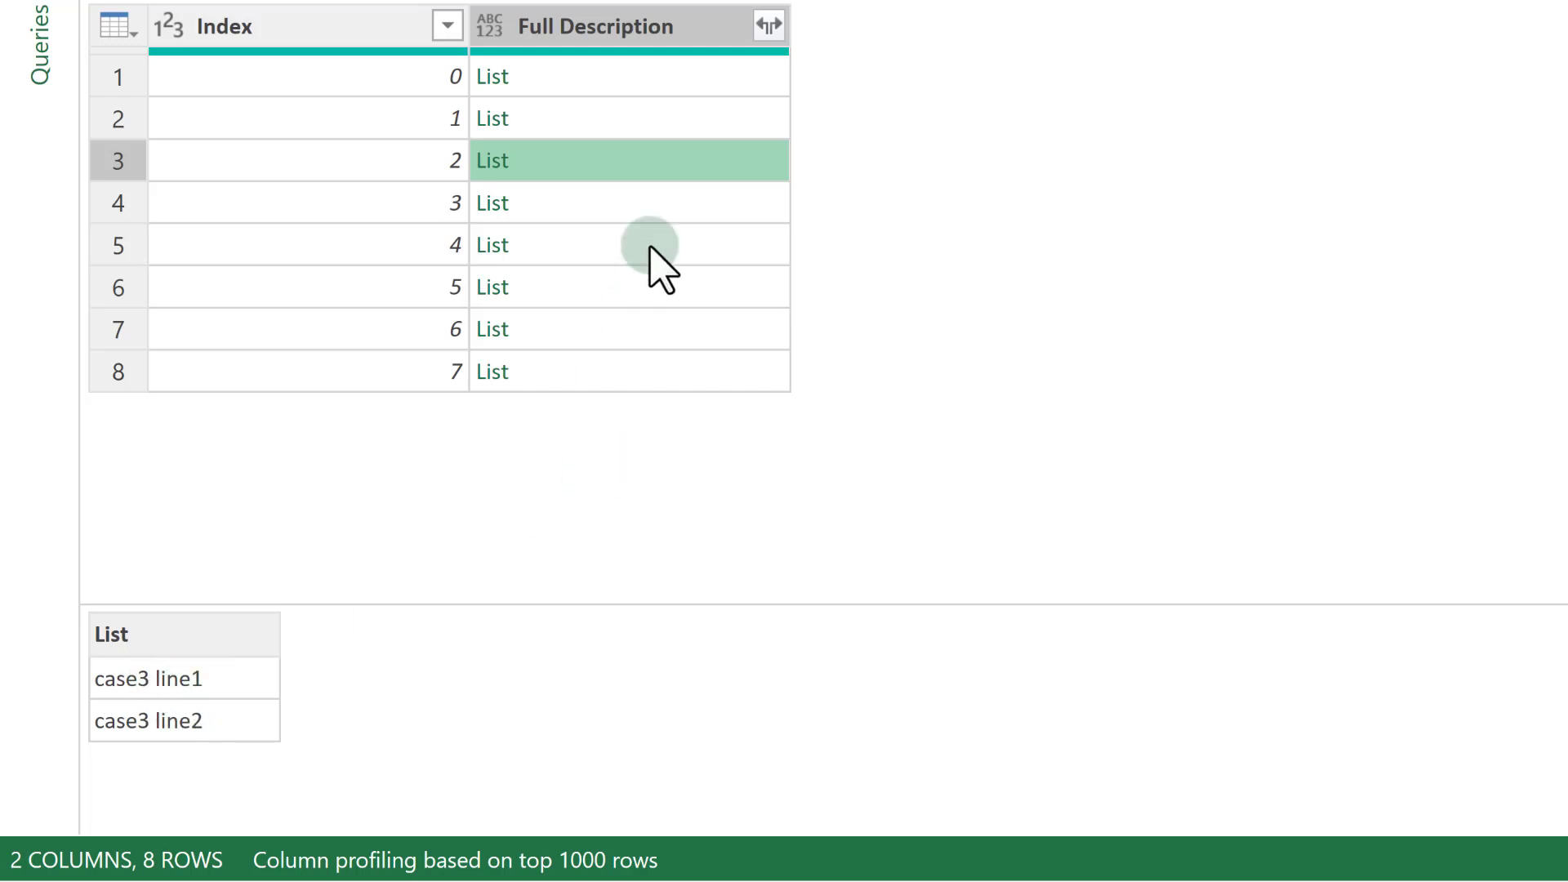
left_click(770, 27)
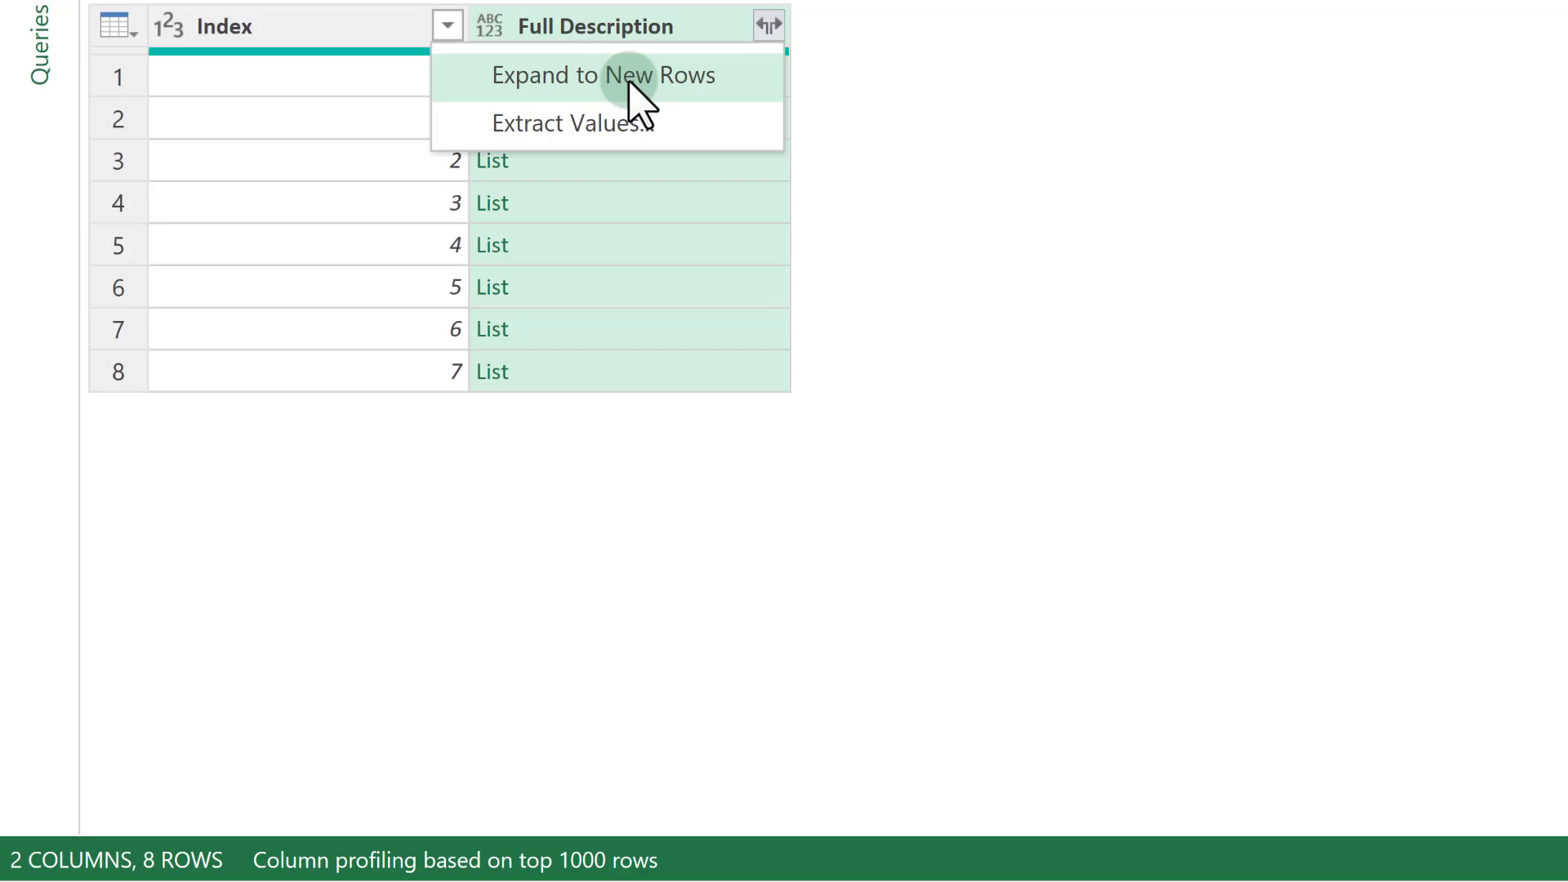
- Extract the Full Description lists as text values joined with a Space delimiter
left_click(637, 133)
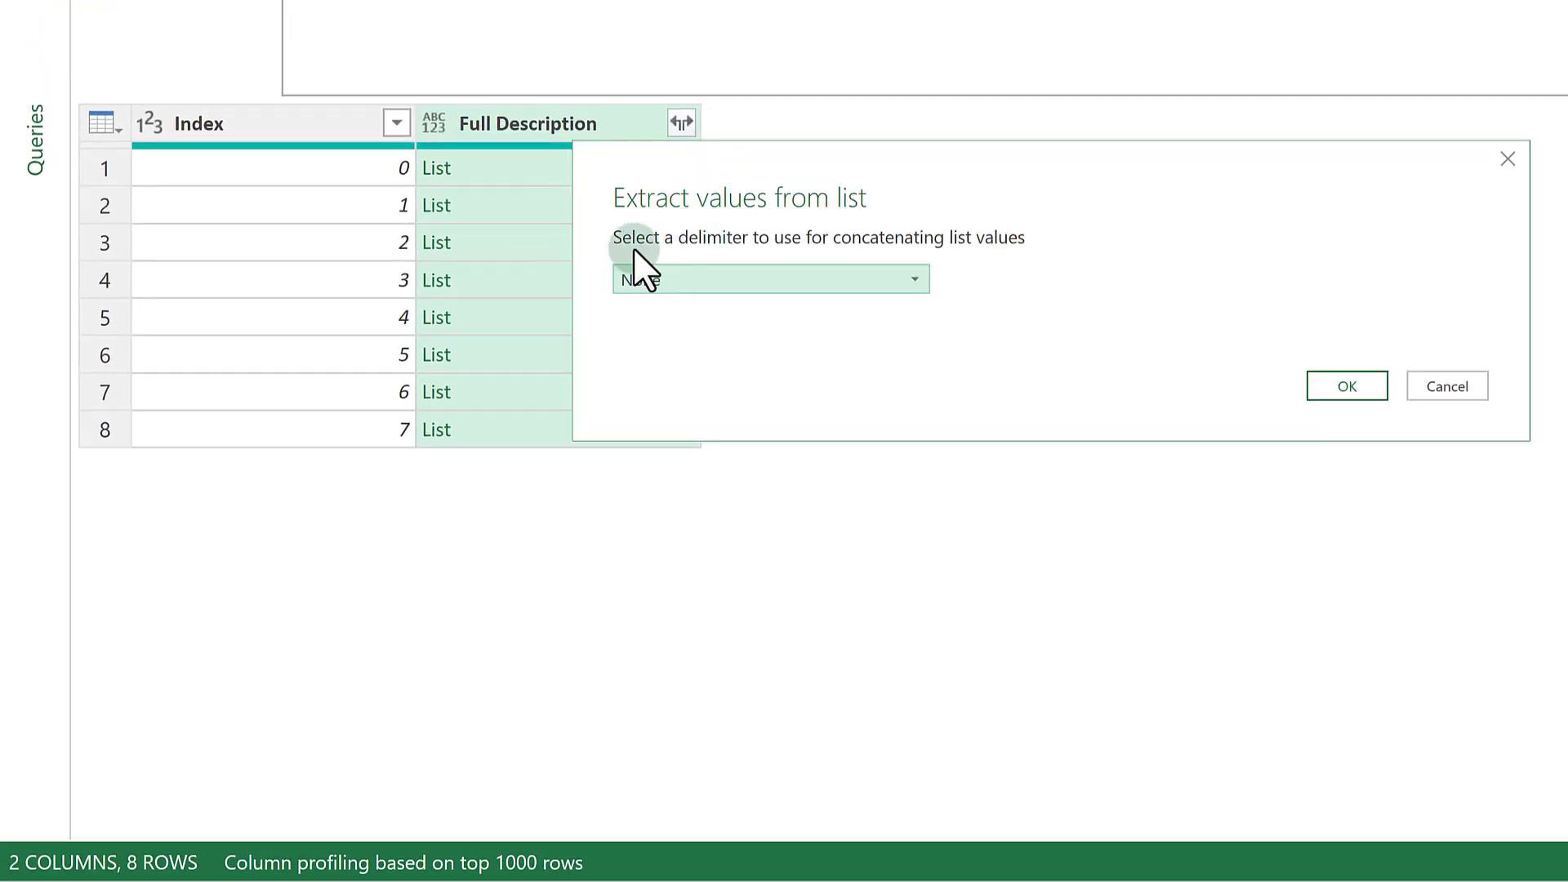
left_click(909, 285)
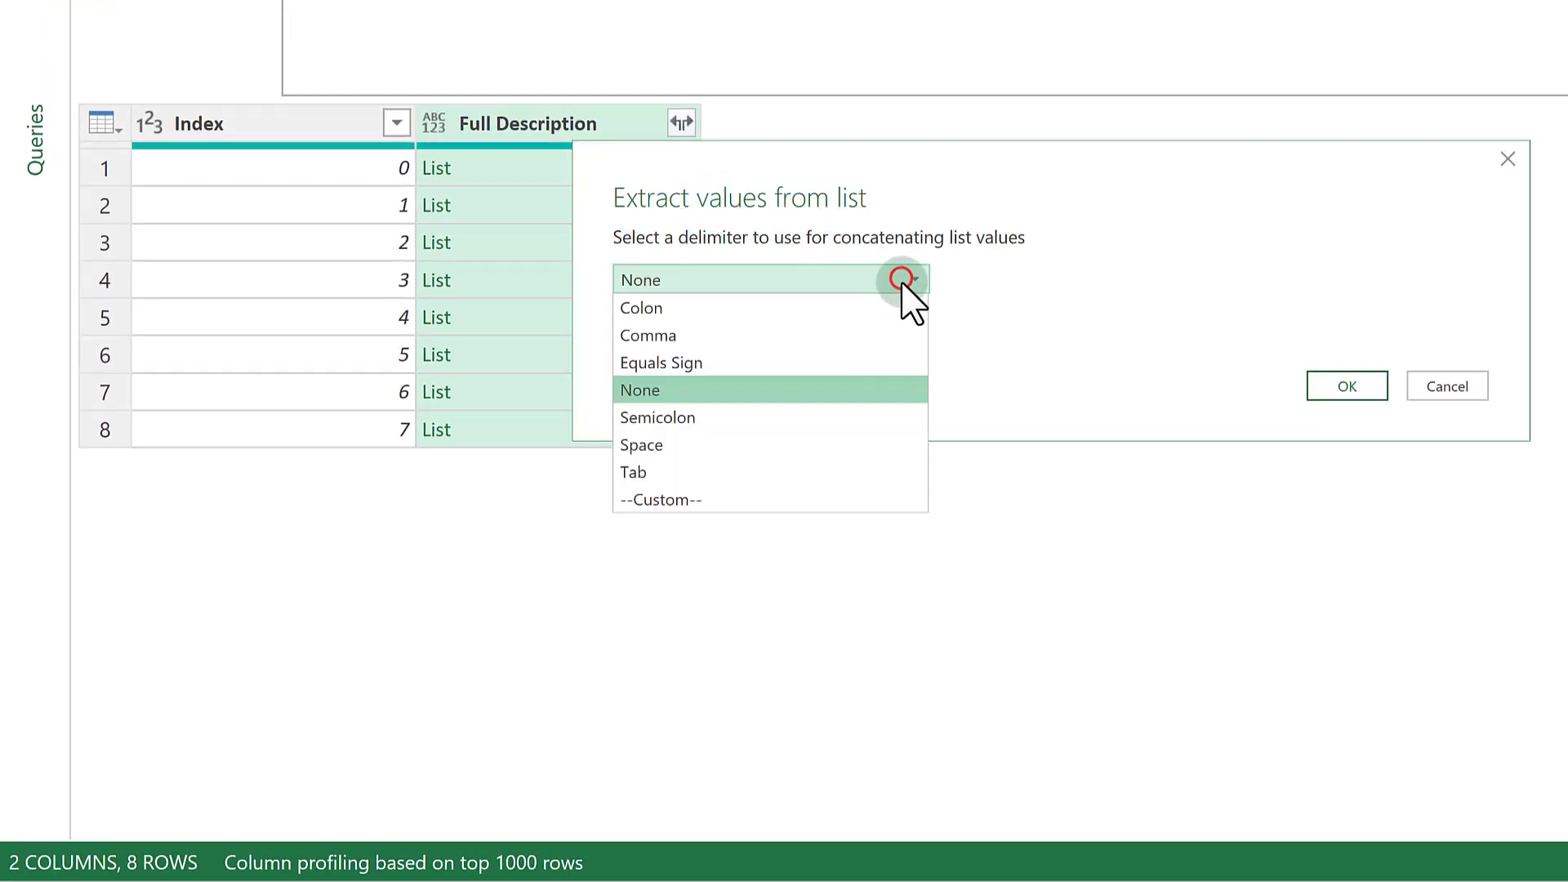
left_click(725, 443)
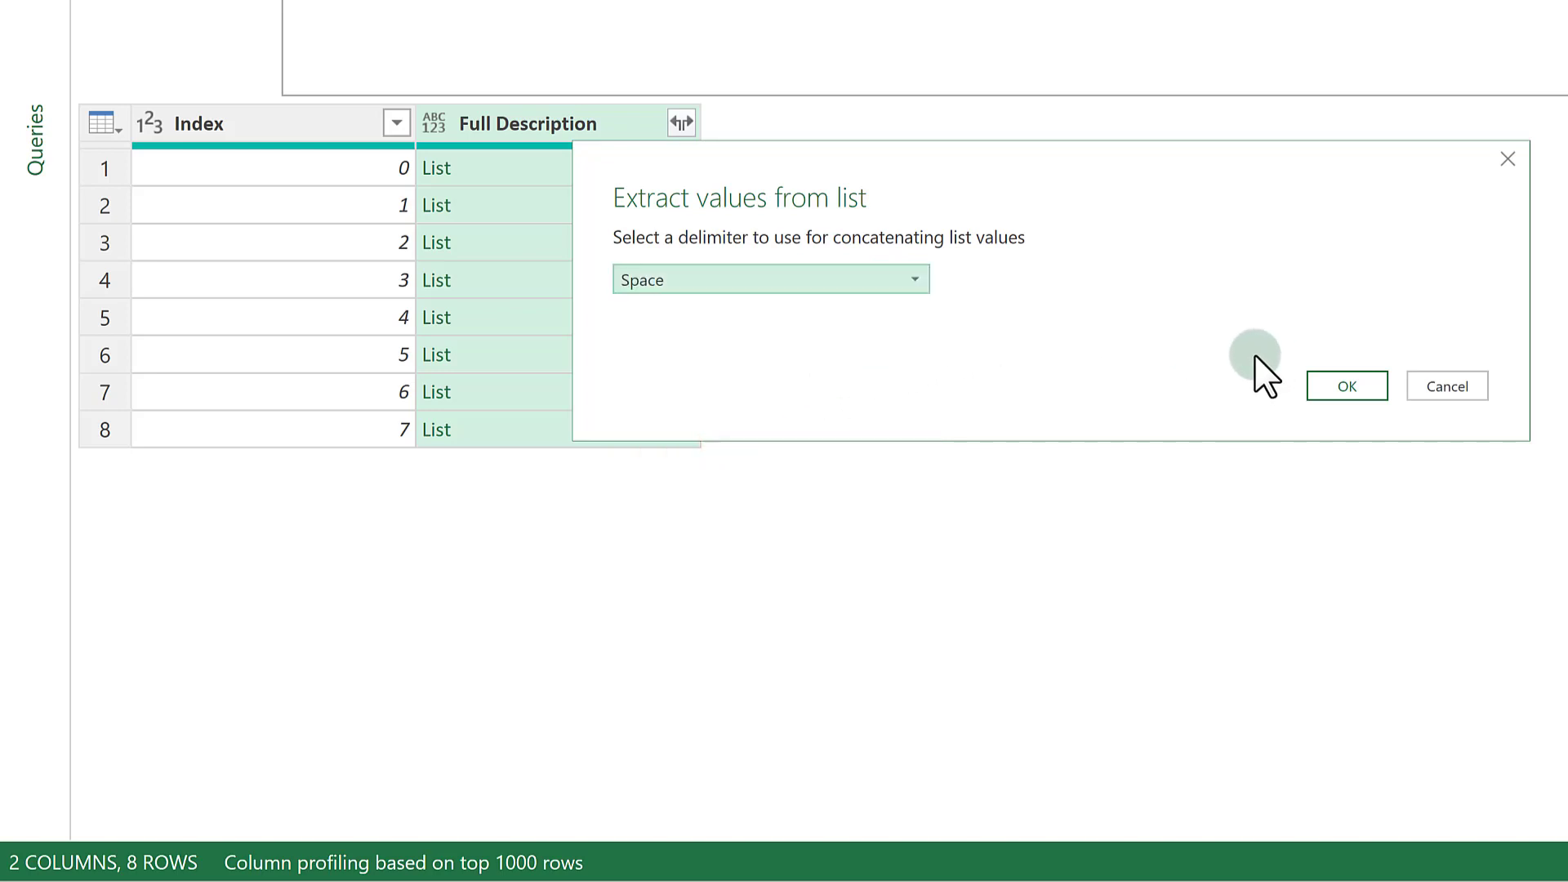
left_click(1329, 390)
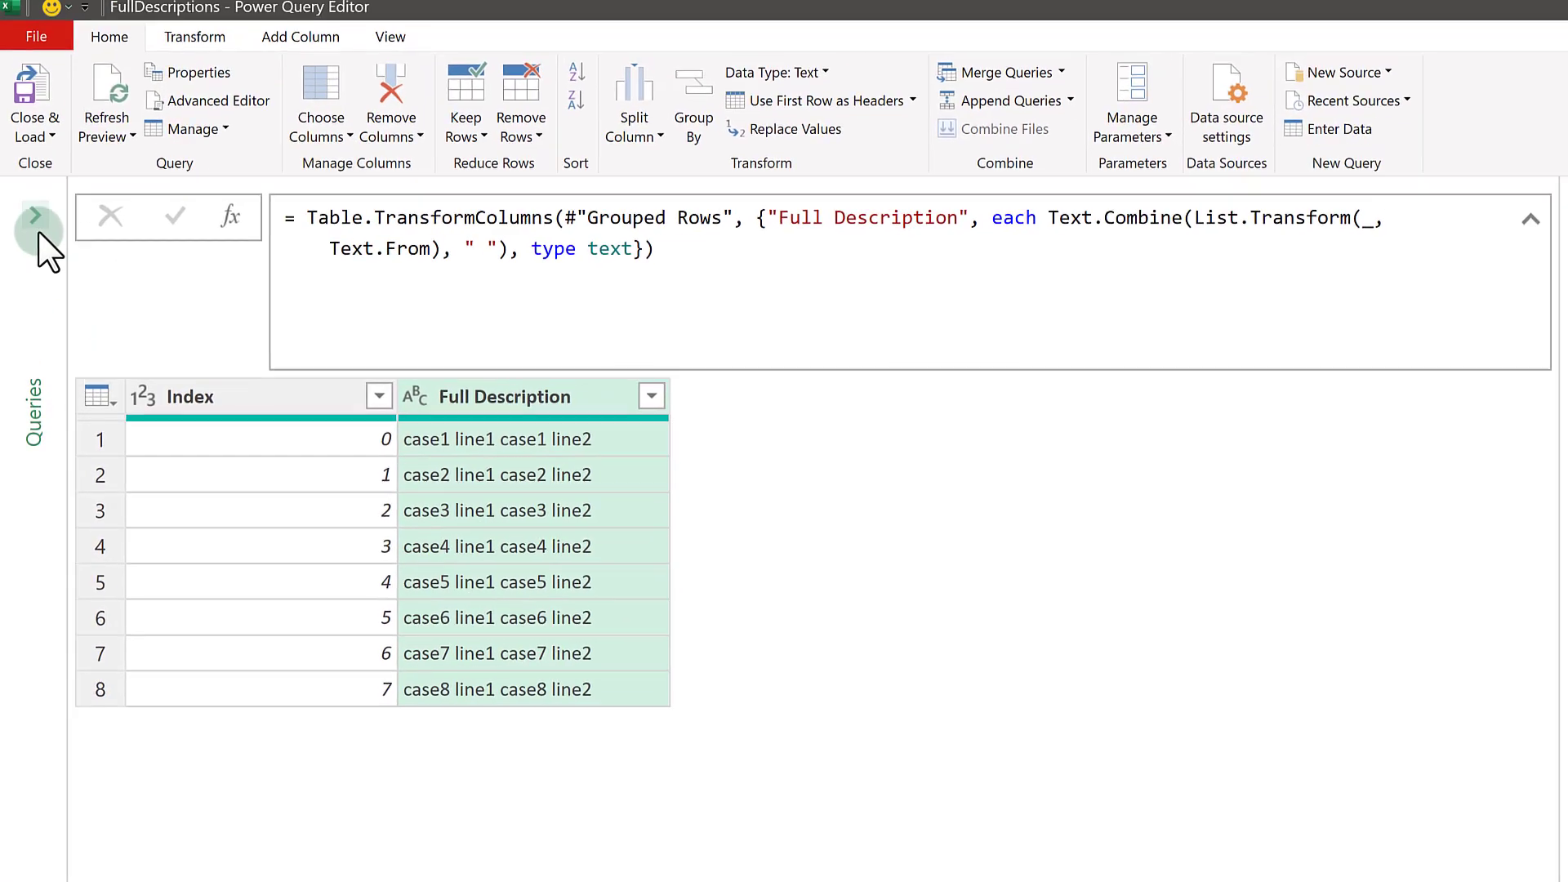
- Compare Index values between the Data and FullDescriptions queries, ending back on Data
left_click(42, 229)
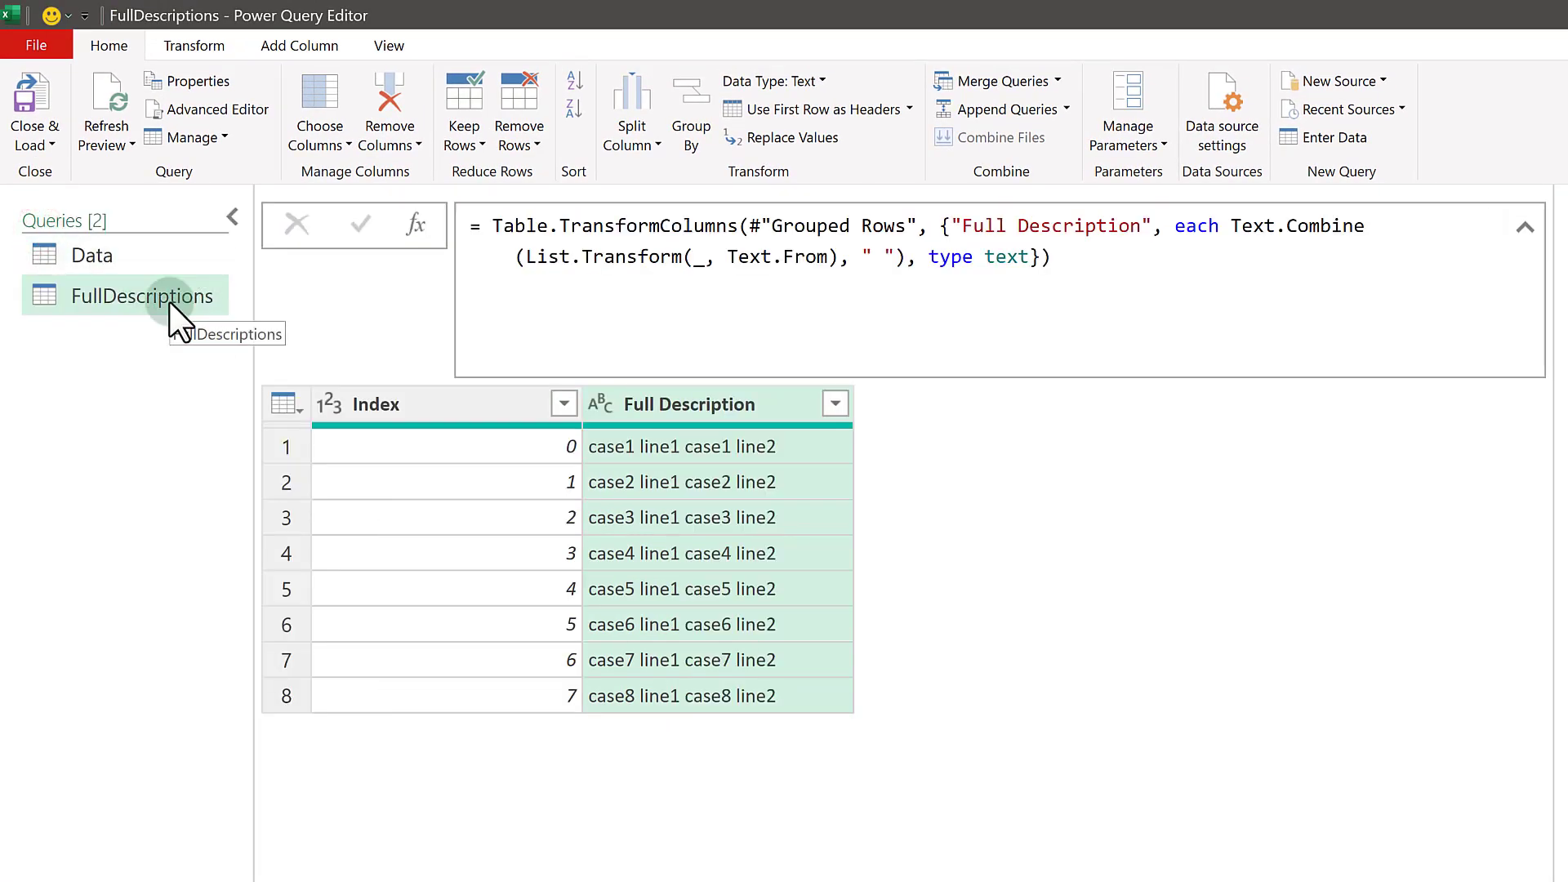
left_click(150, 255)
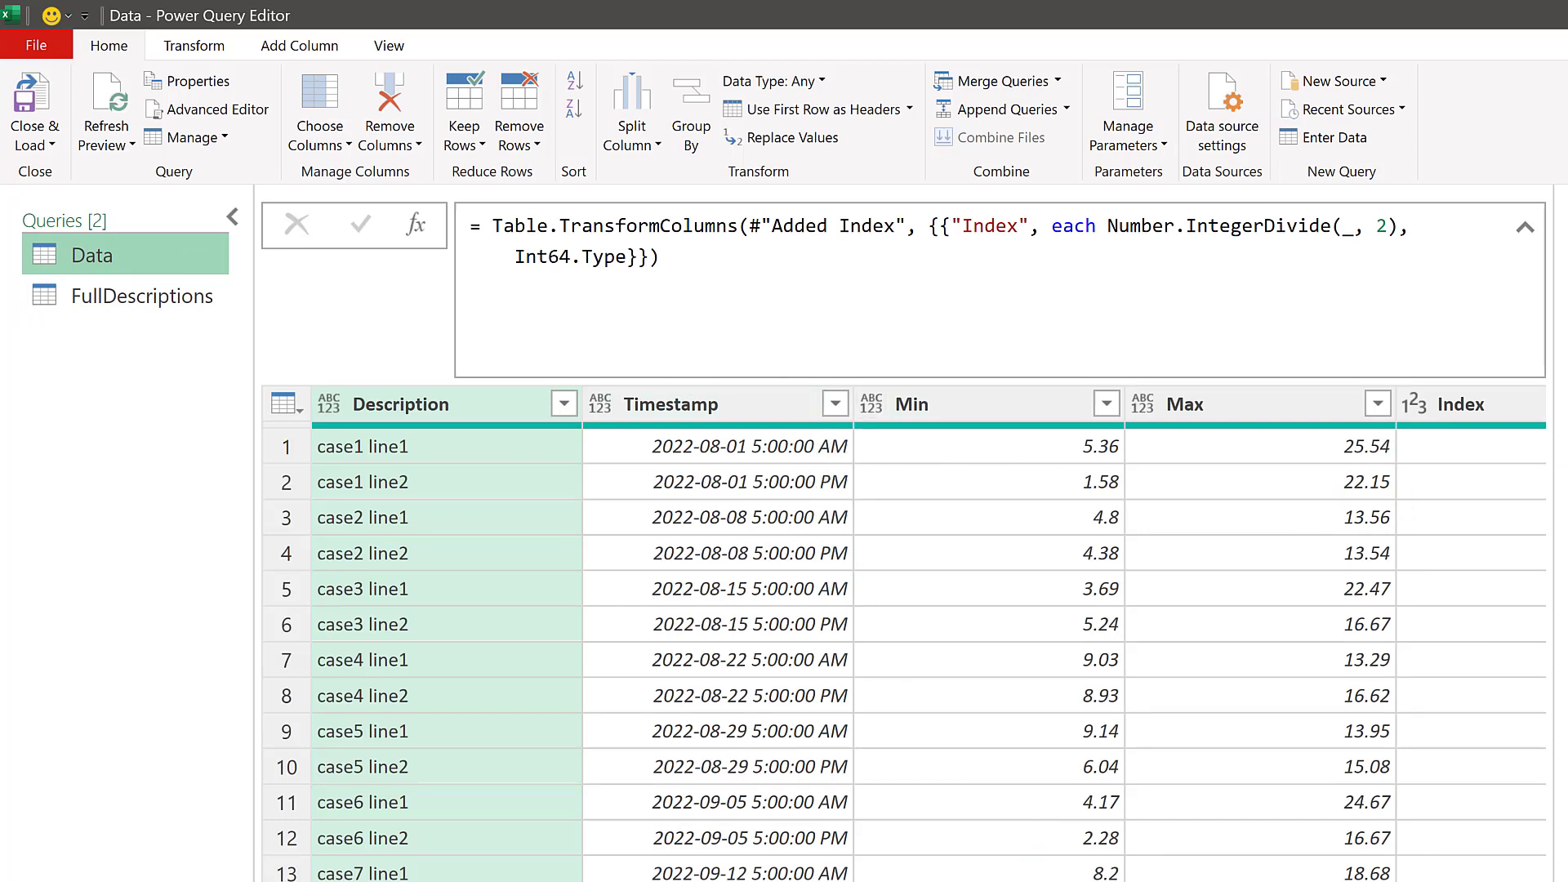
scroll(907, 649, "right", 2)
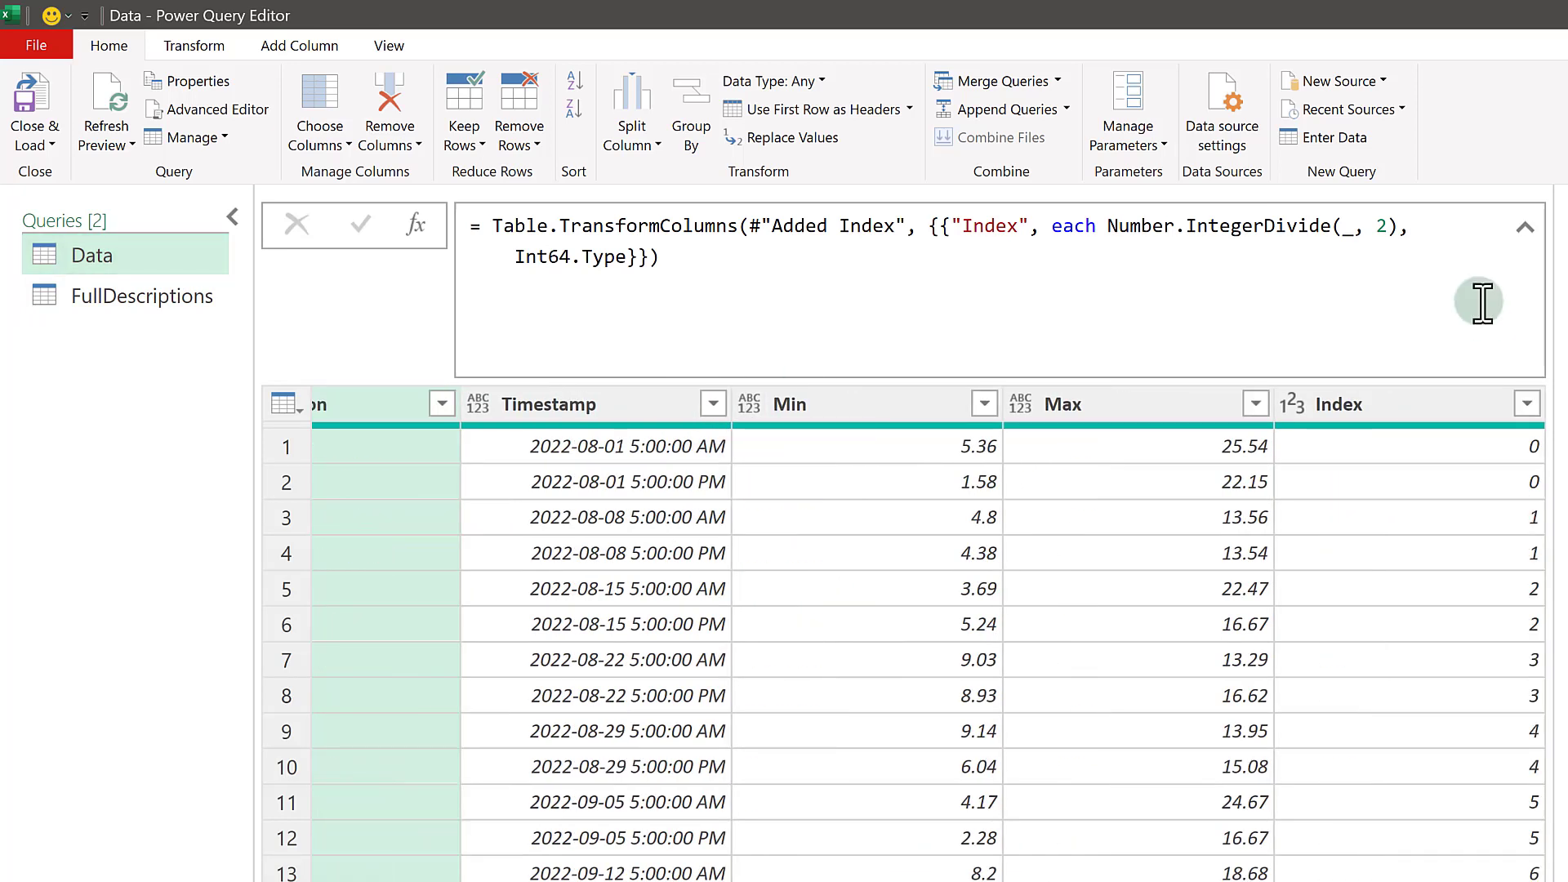
left_click(128, 295)
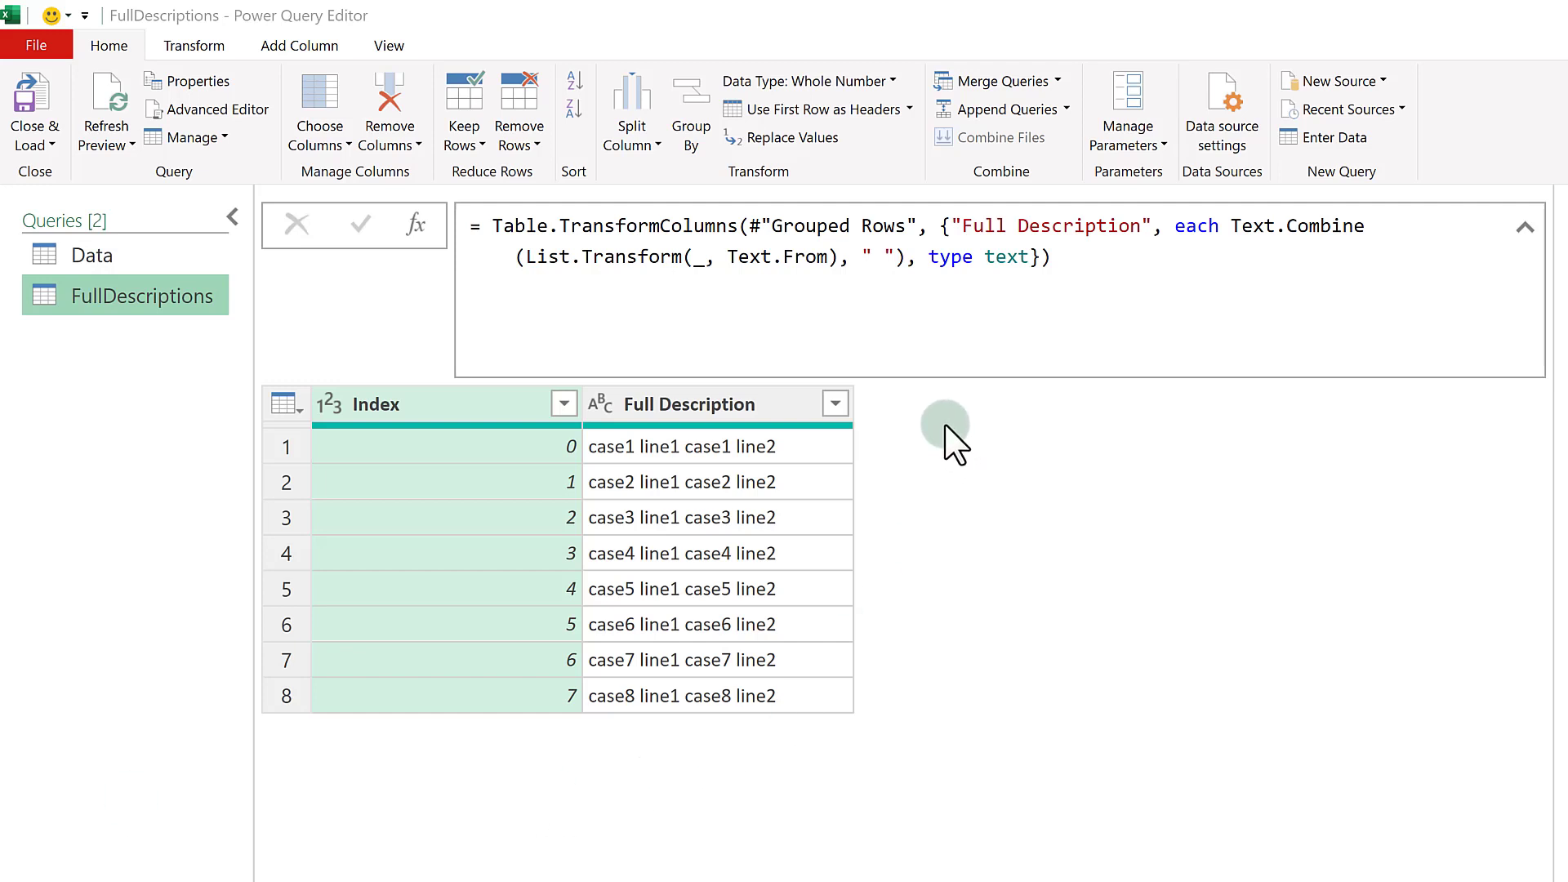
mouse_move(964, 290)
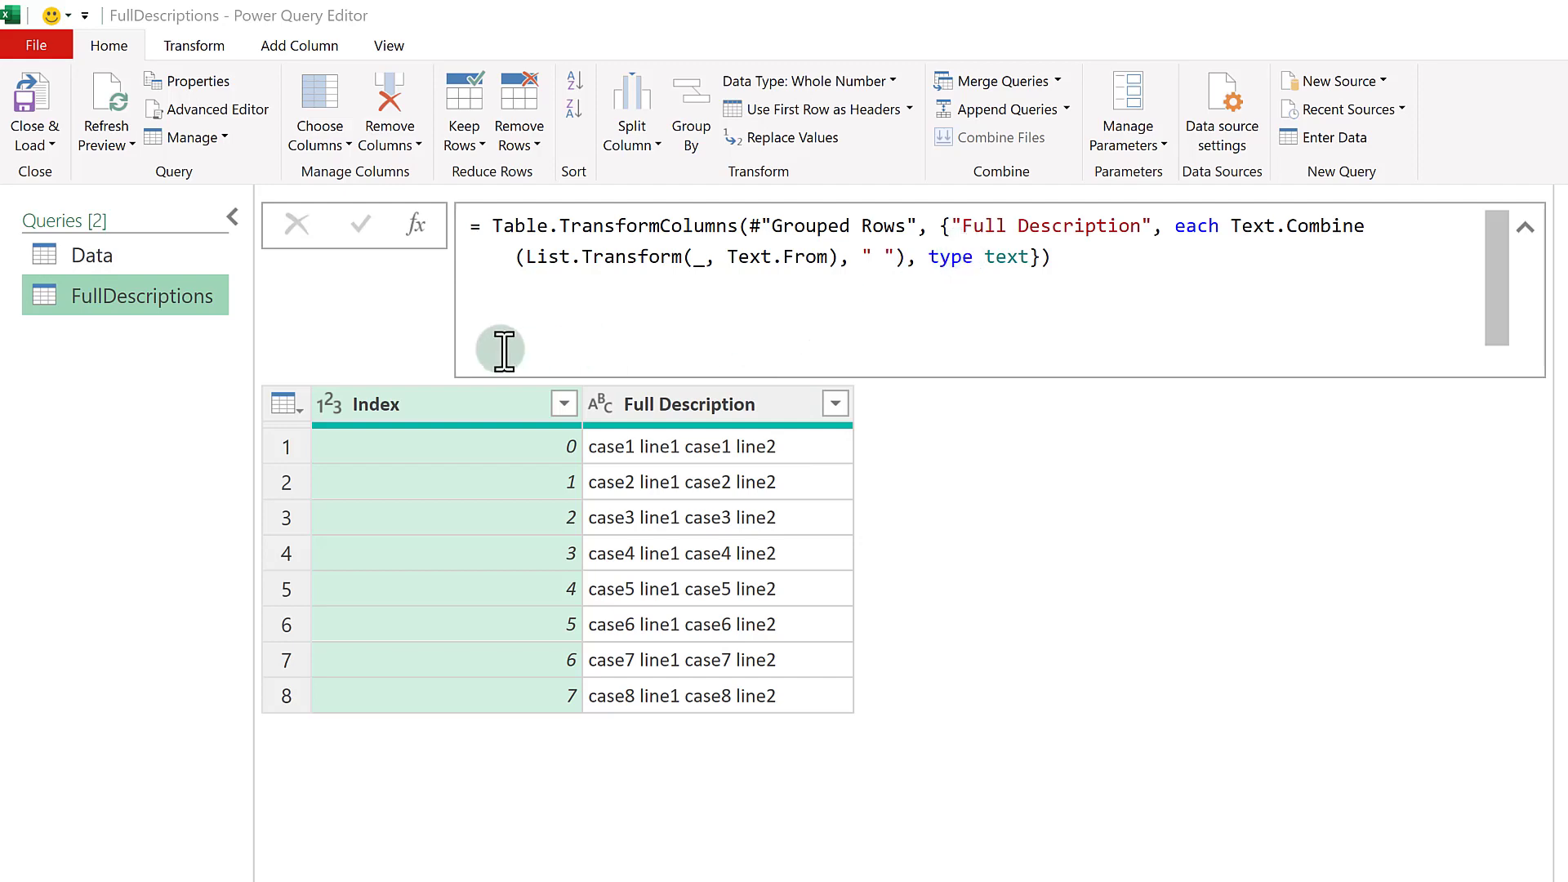
left_click(161, 256)
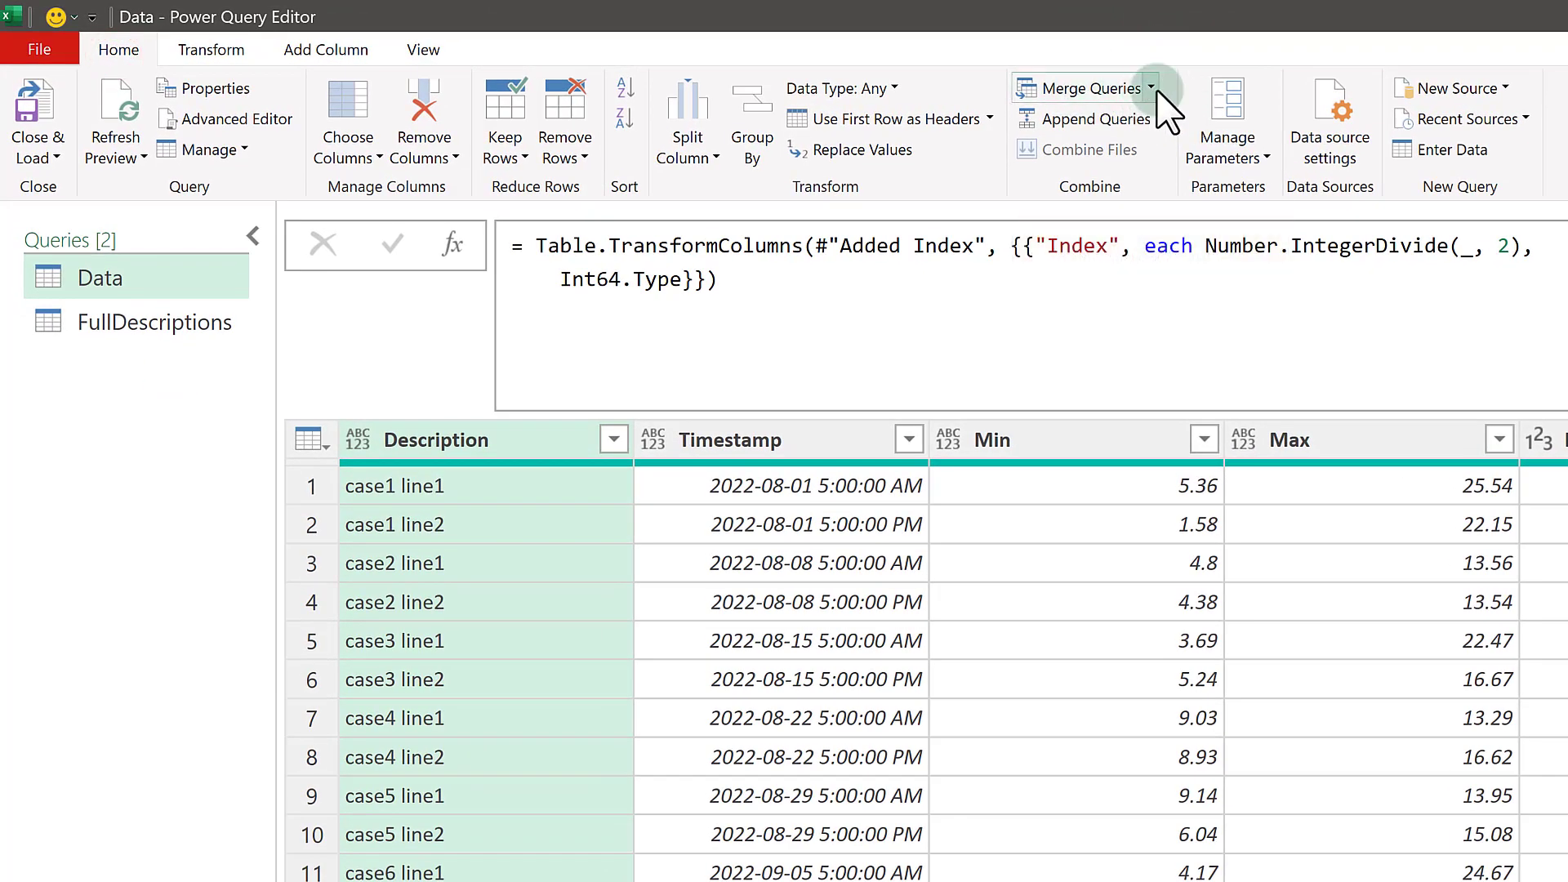
- Merge Data with FullDescriptions as a new query, matching on Index in both tables
left_click(1152, 89)
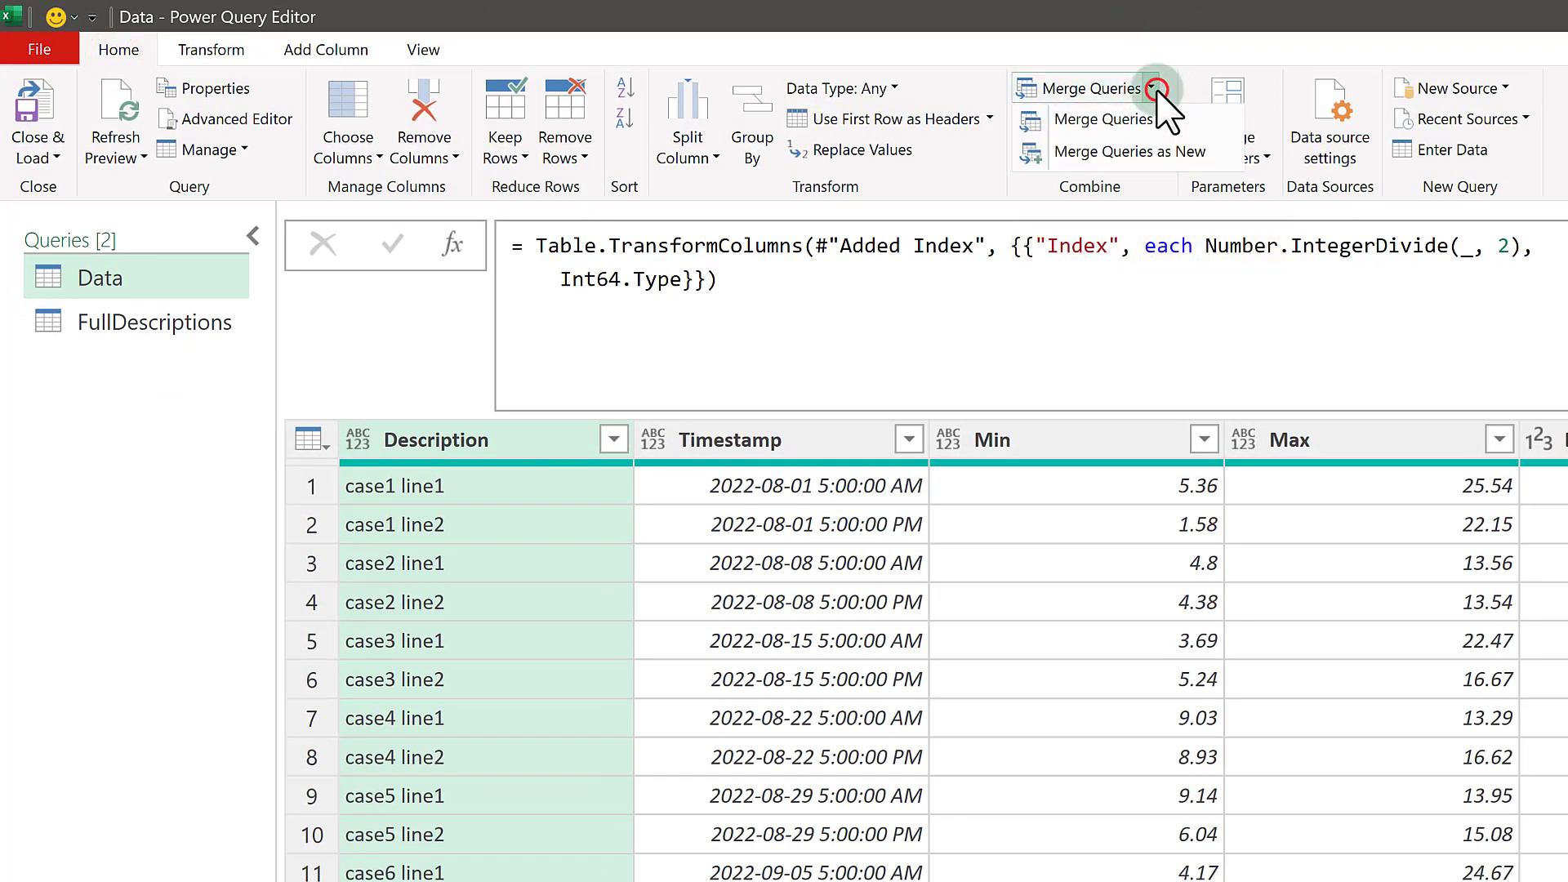
left_click(1129, 151)
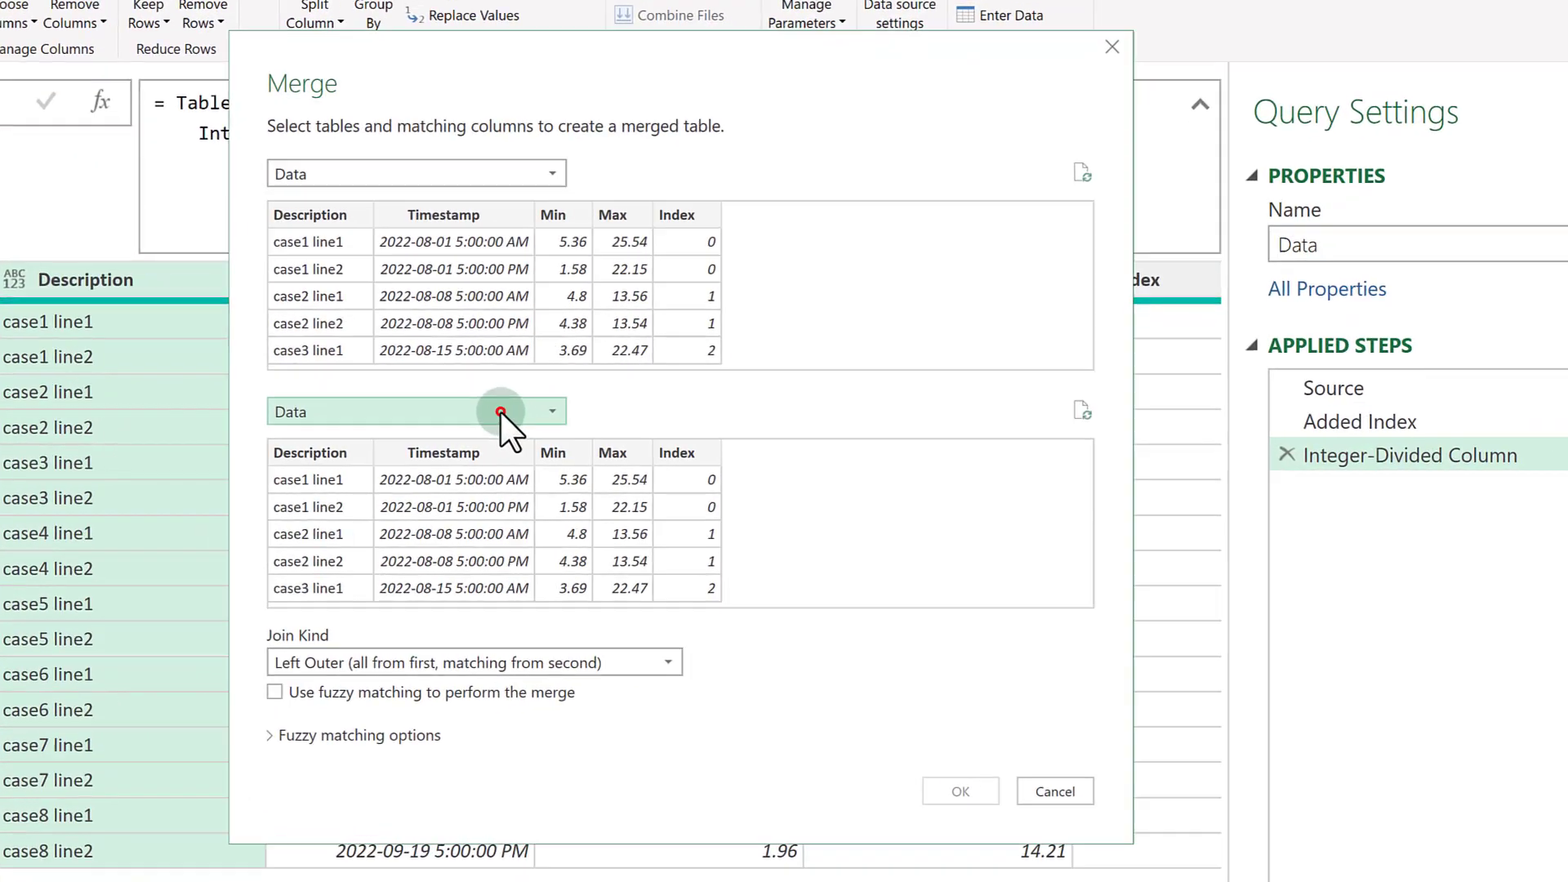
left_click(575, 420)
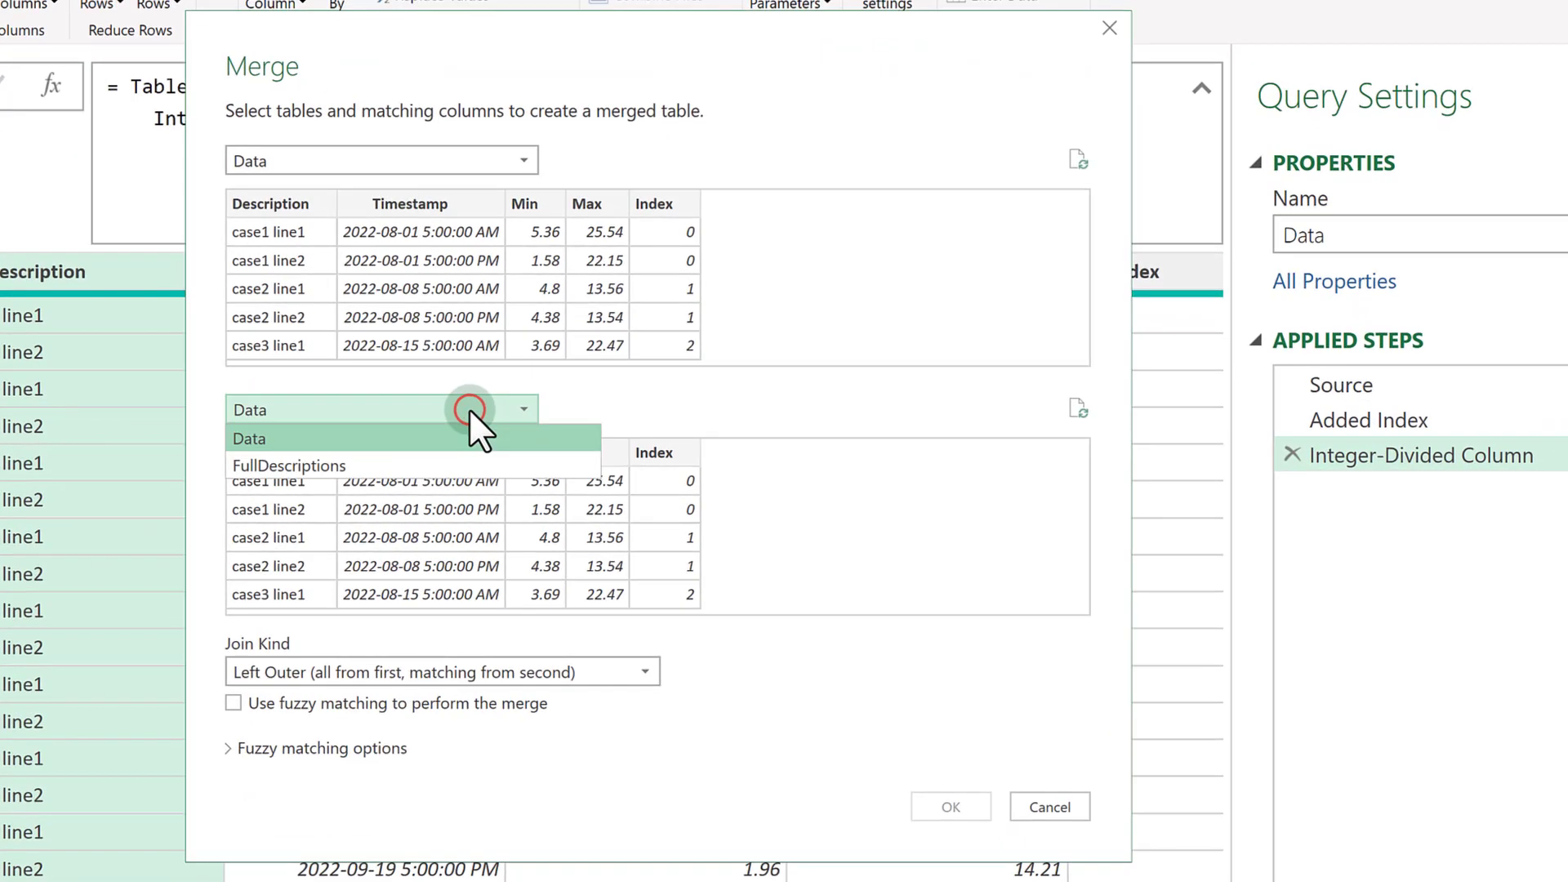
left_click(439, 466)
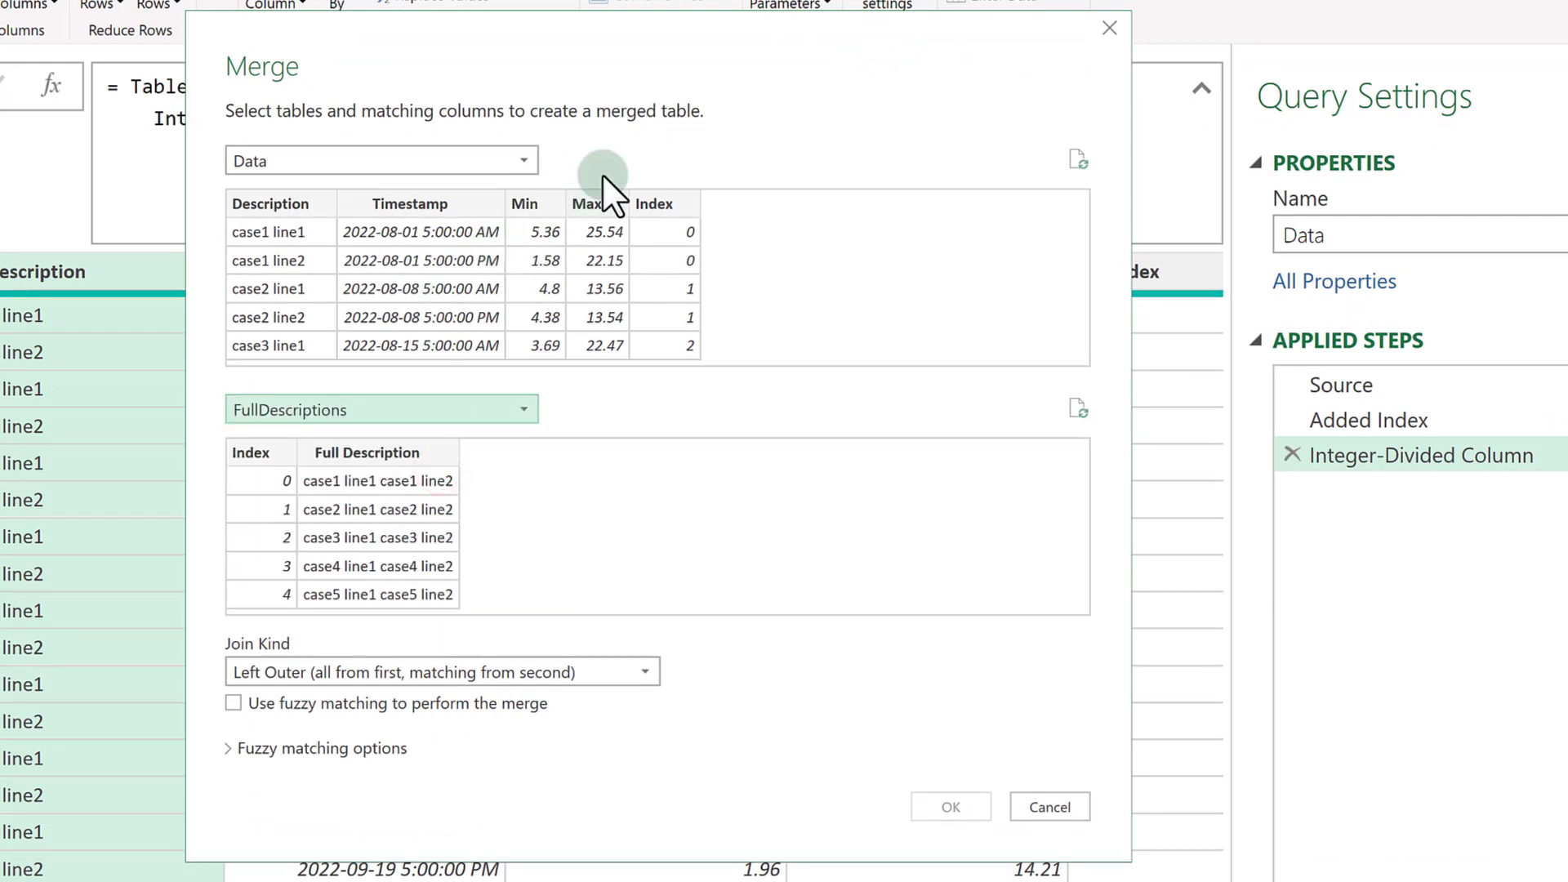
left_click(669, 205)
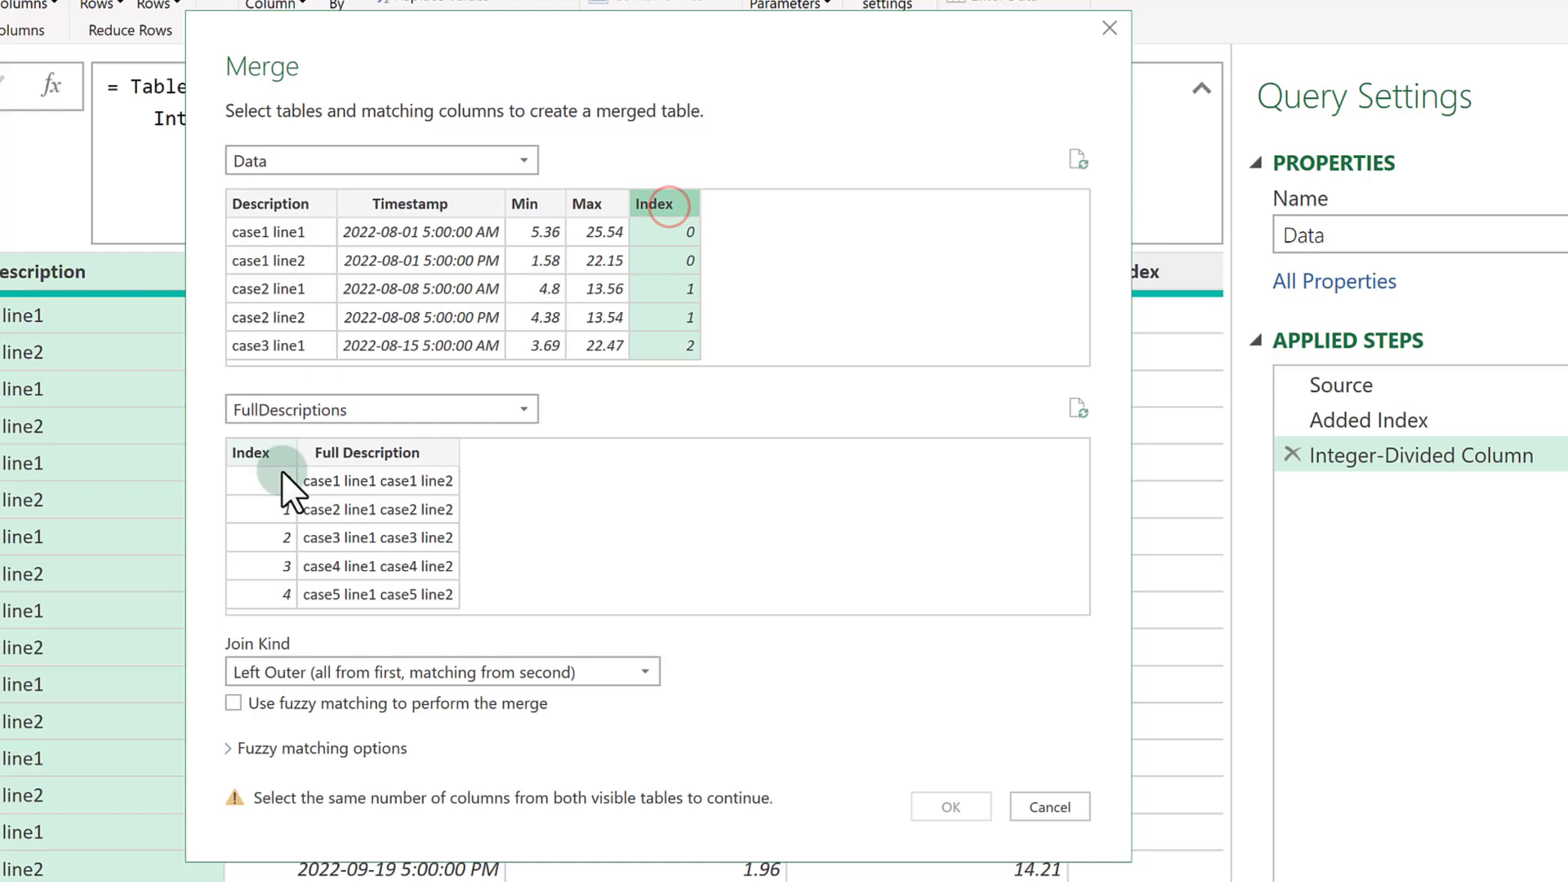
left_click(258, 450)
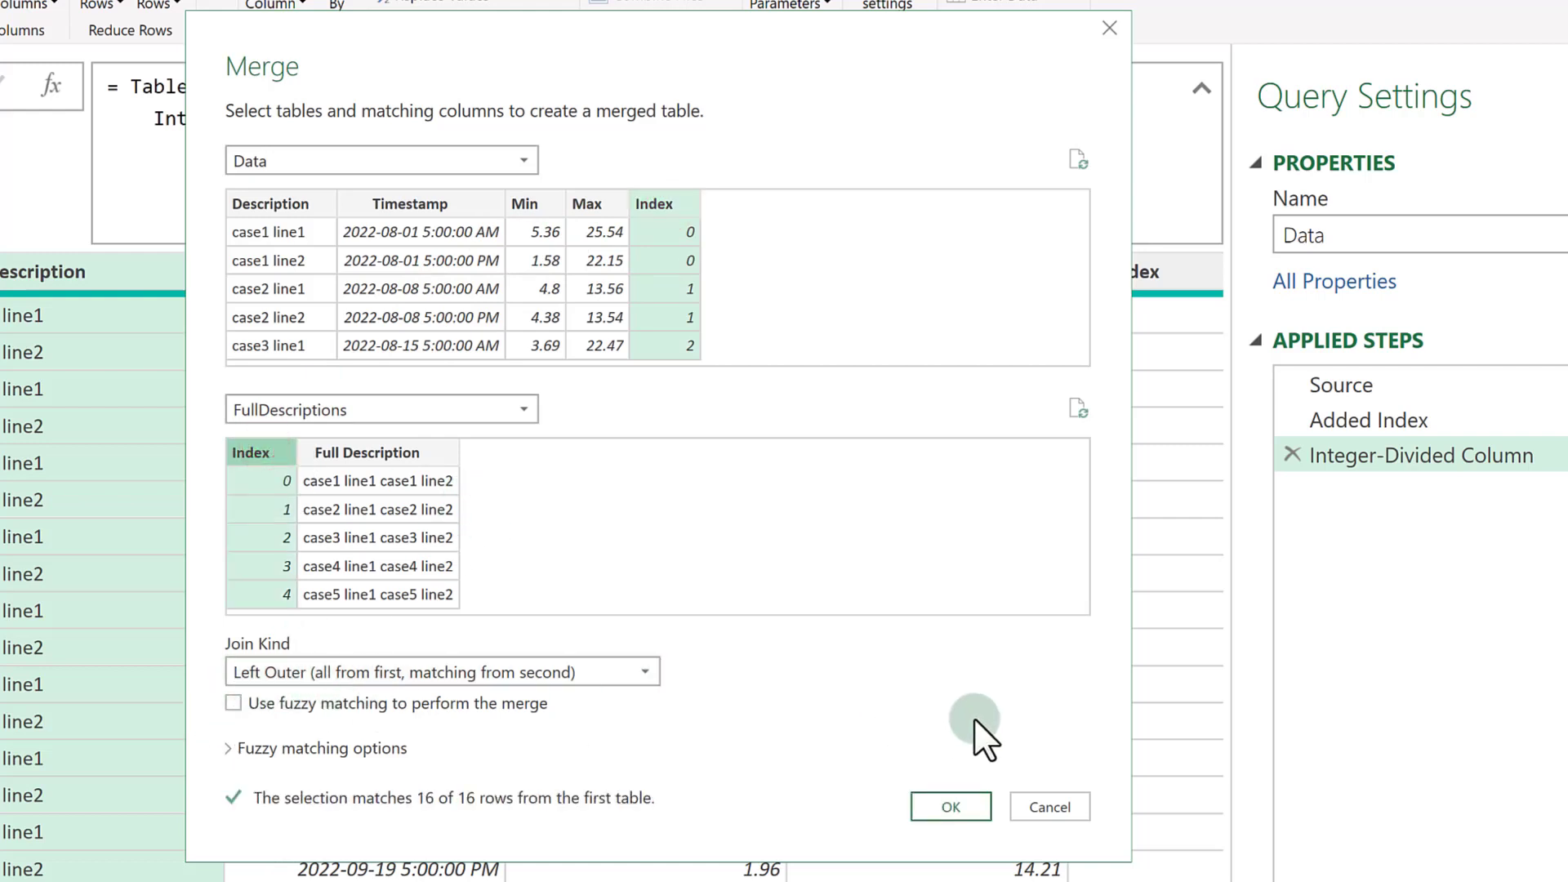
left_click(968, 805)
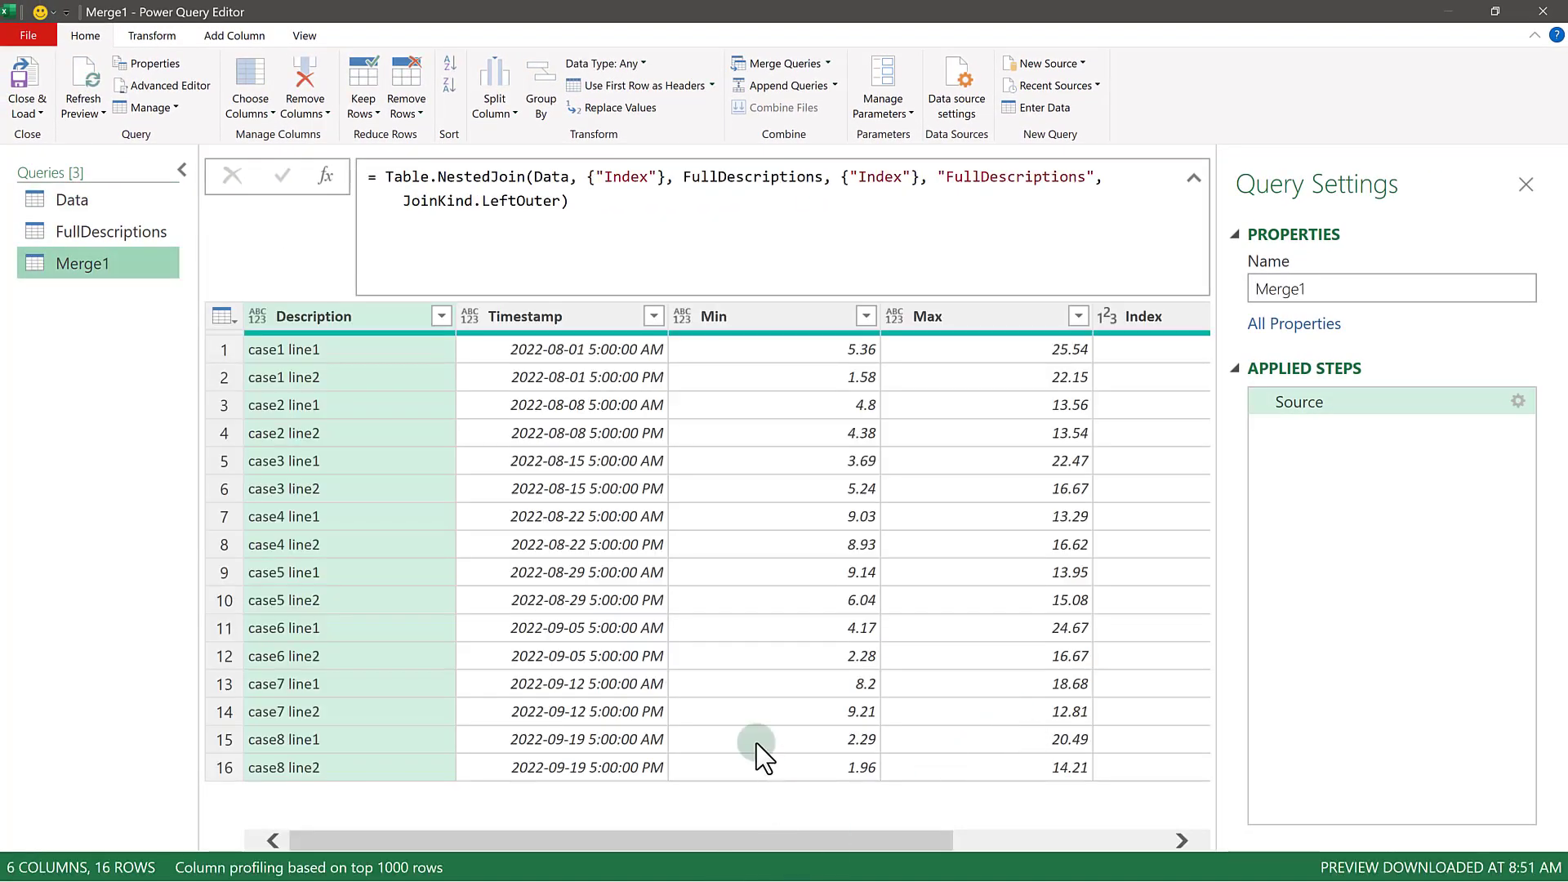
- Expand FullDescriptions to only the Full Description column, without the original column-name prefix
left_click(181, 171)
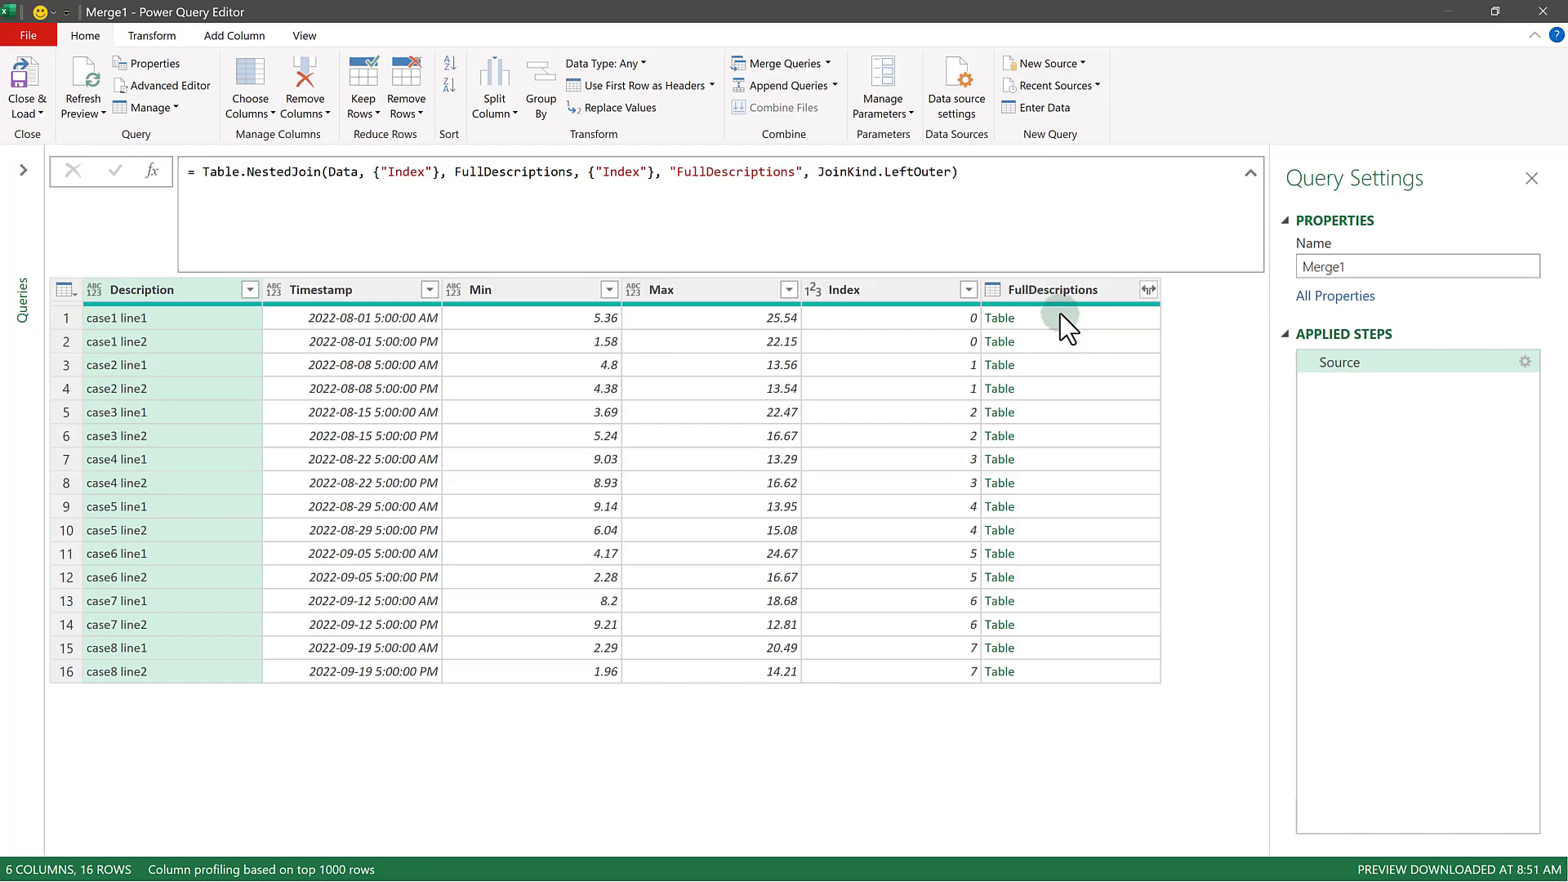
left_click(1063, 317)
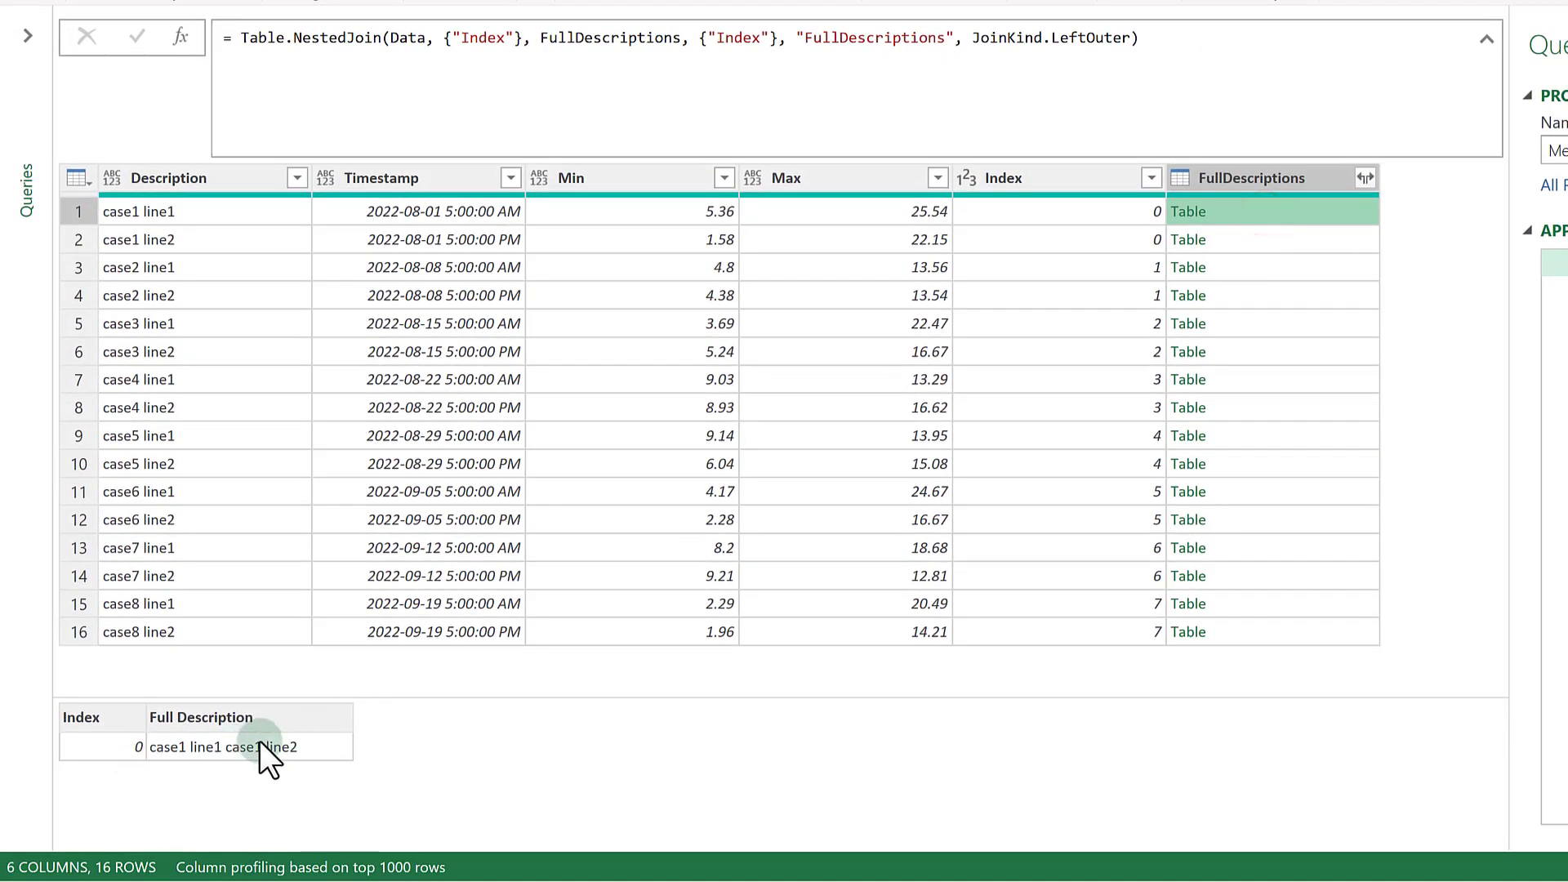
left_click(1370, 177)
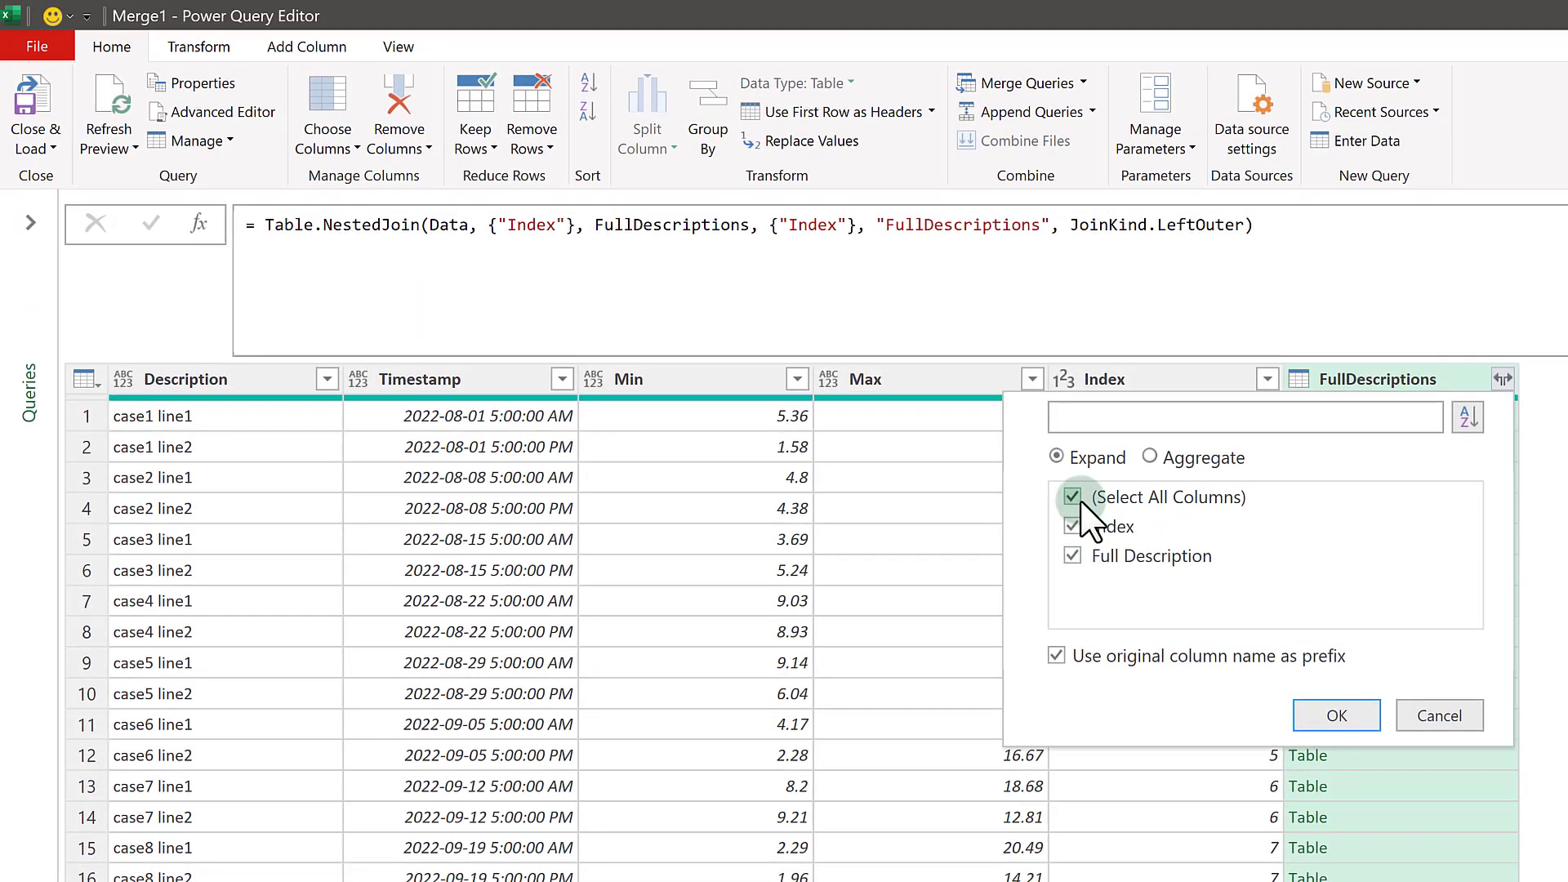
left_click(1073, 496)
left_click(1075, 558)
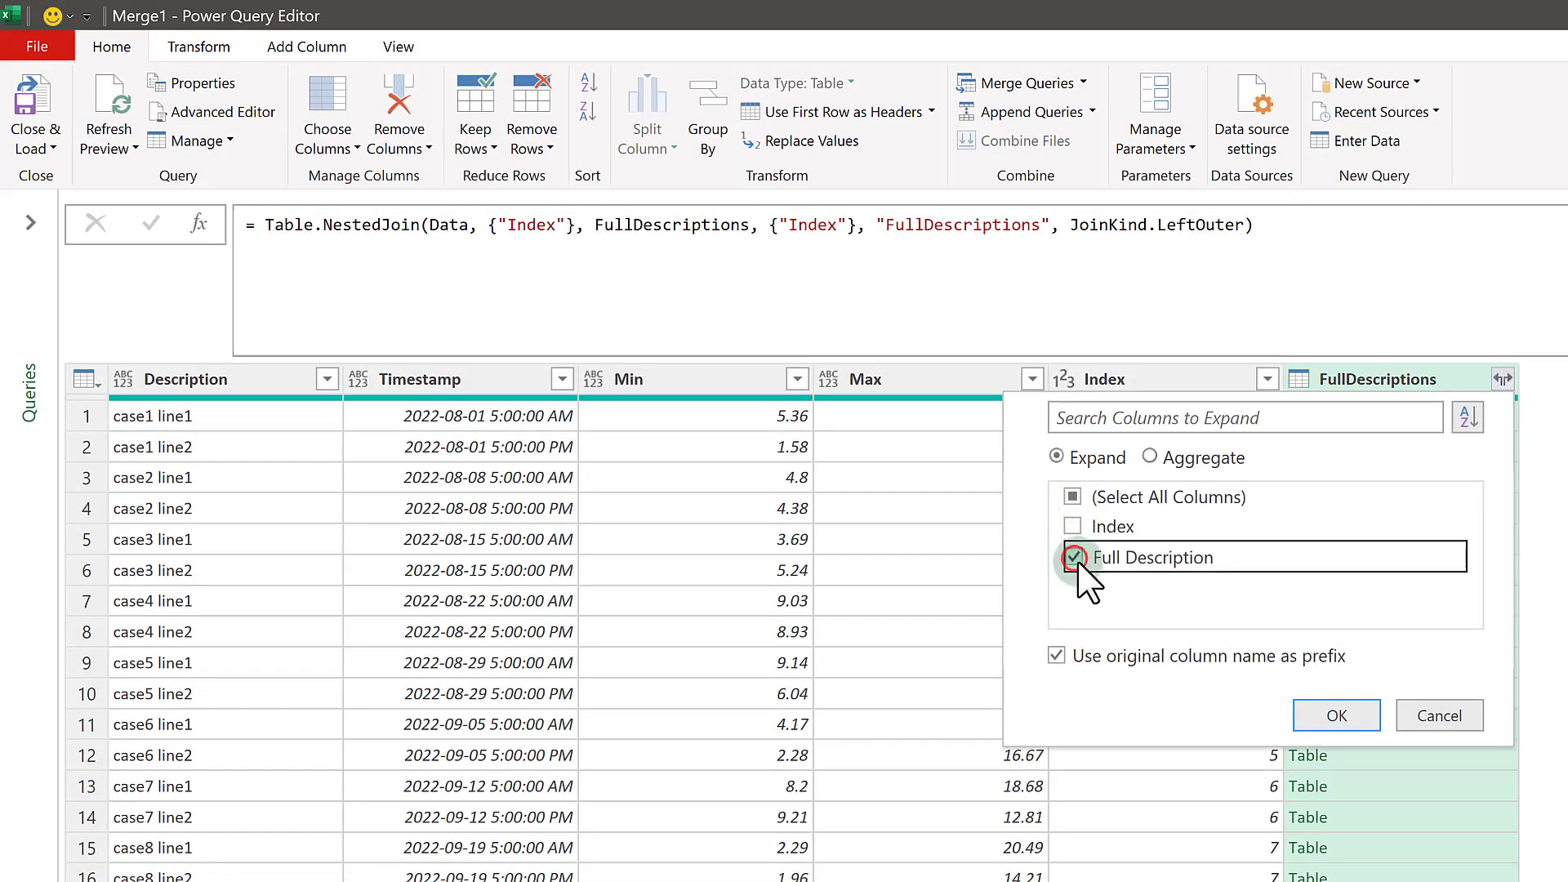
left_click(1056, 657)
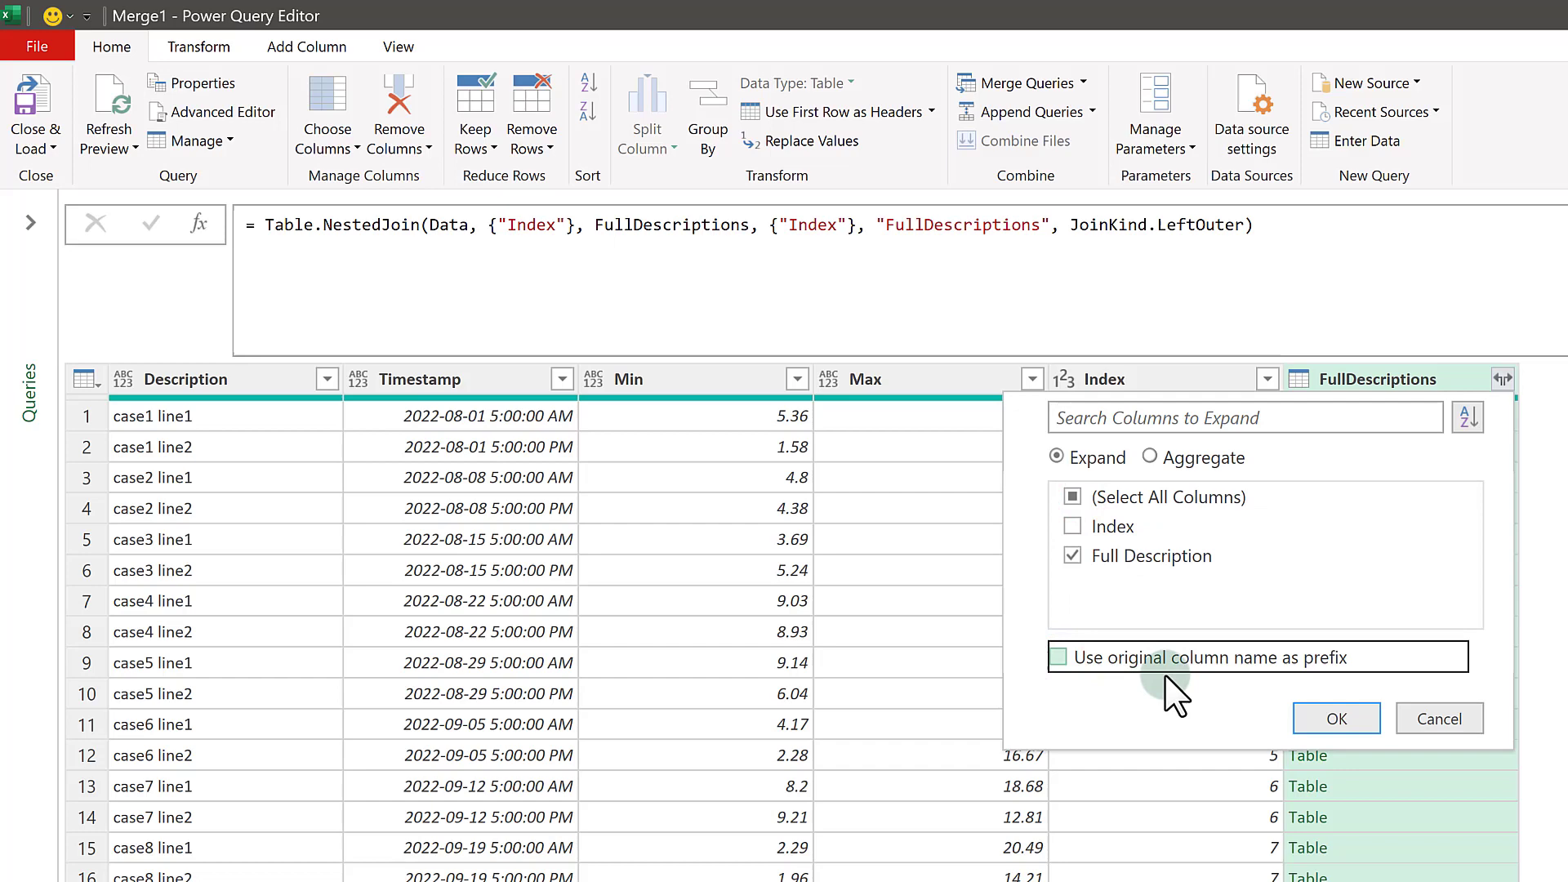
left_click(1337, 718)
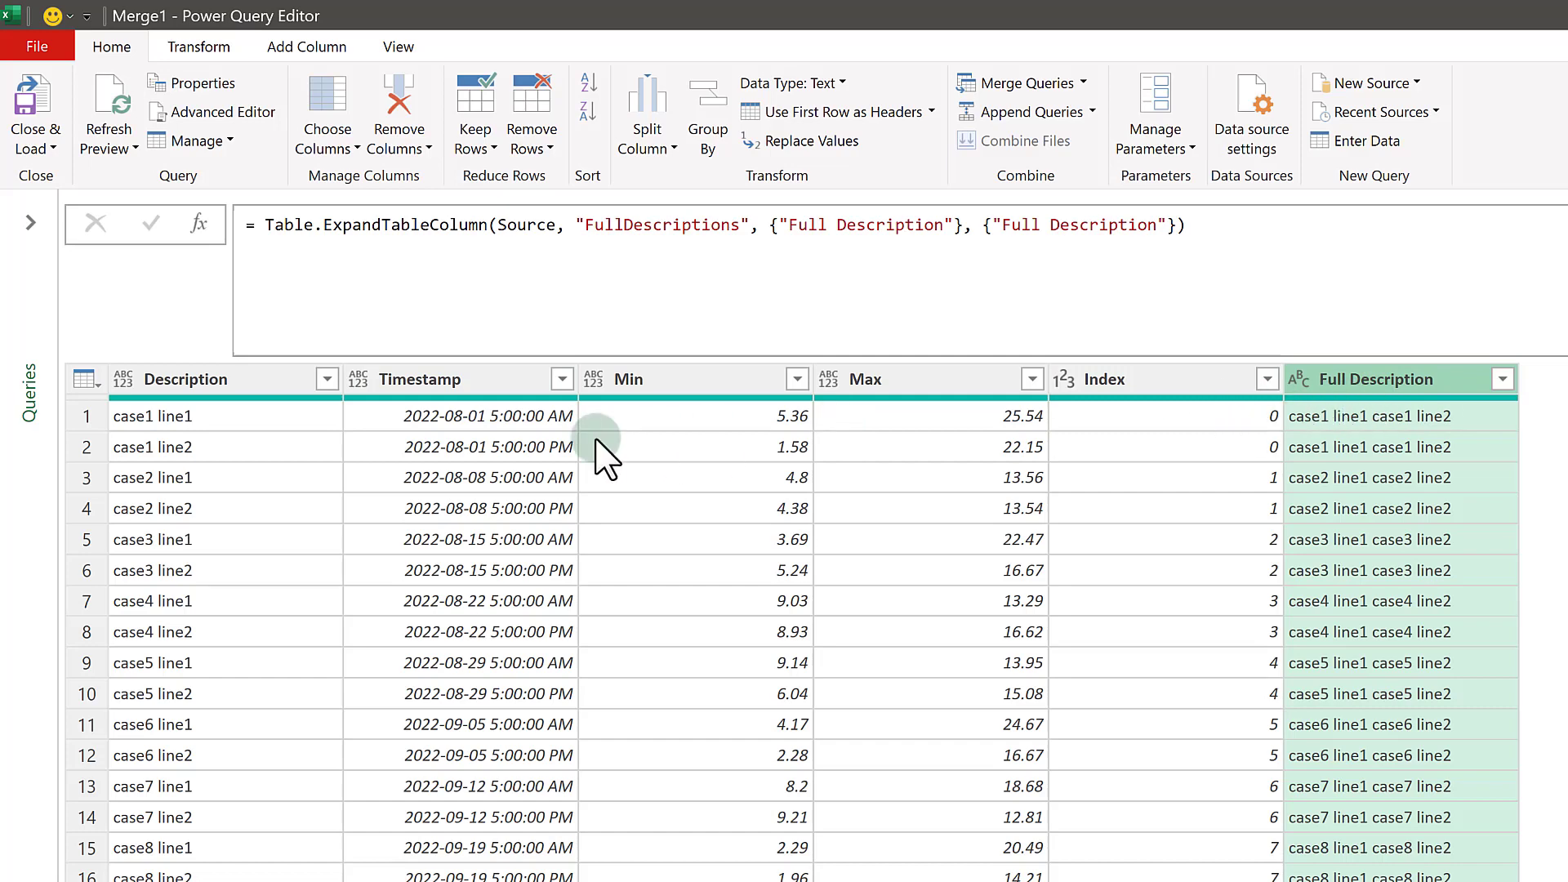
- Move the Full Description column to the front, before Timestamp
left_click(186, 379)
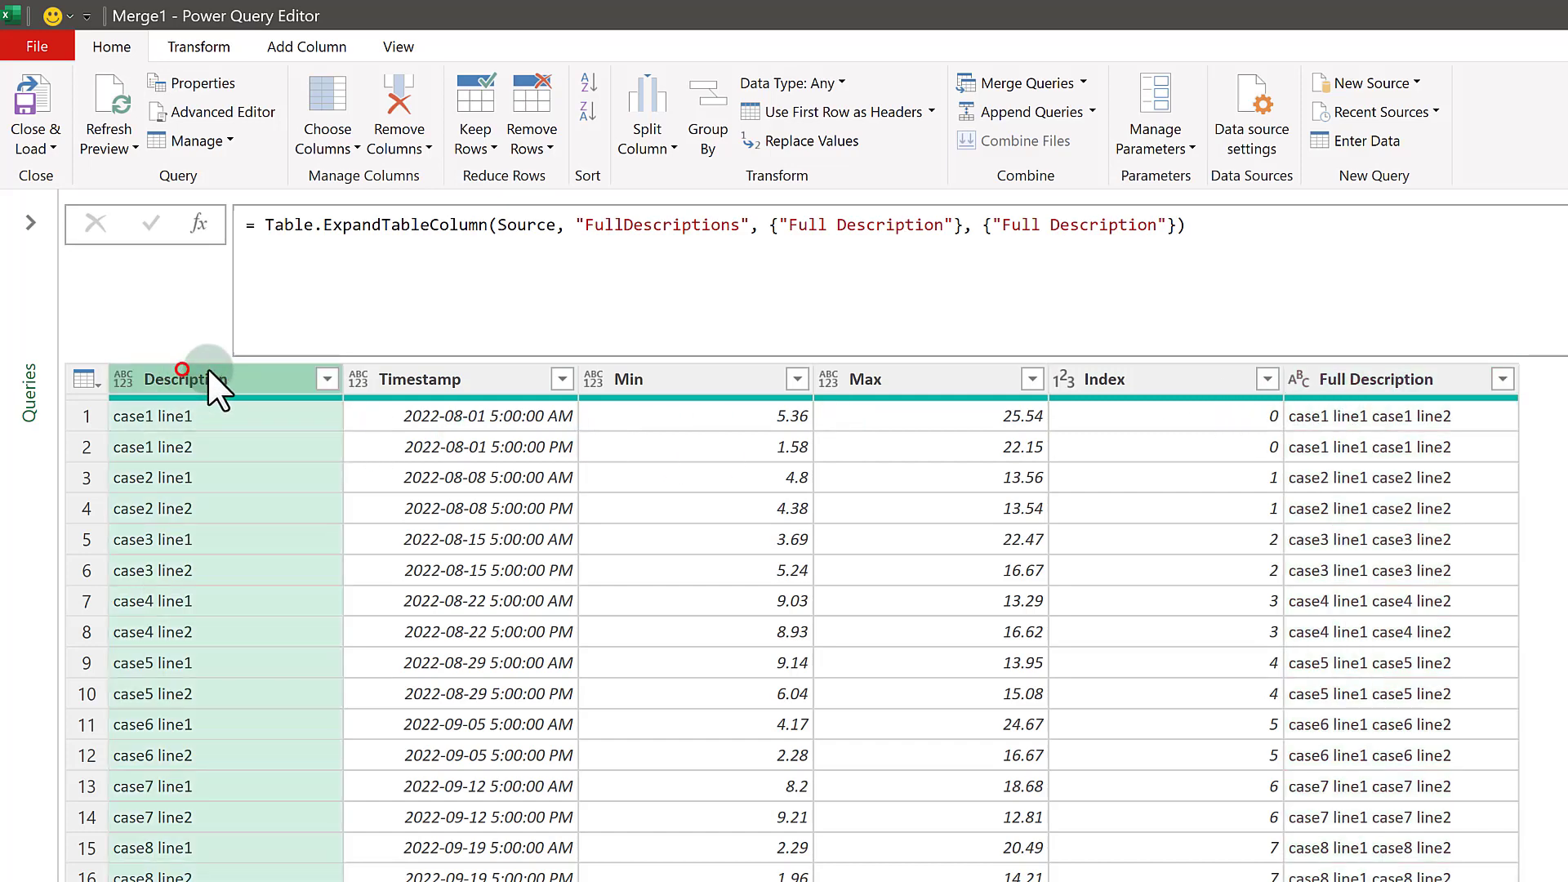
left_click(1123, 374)
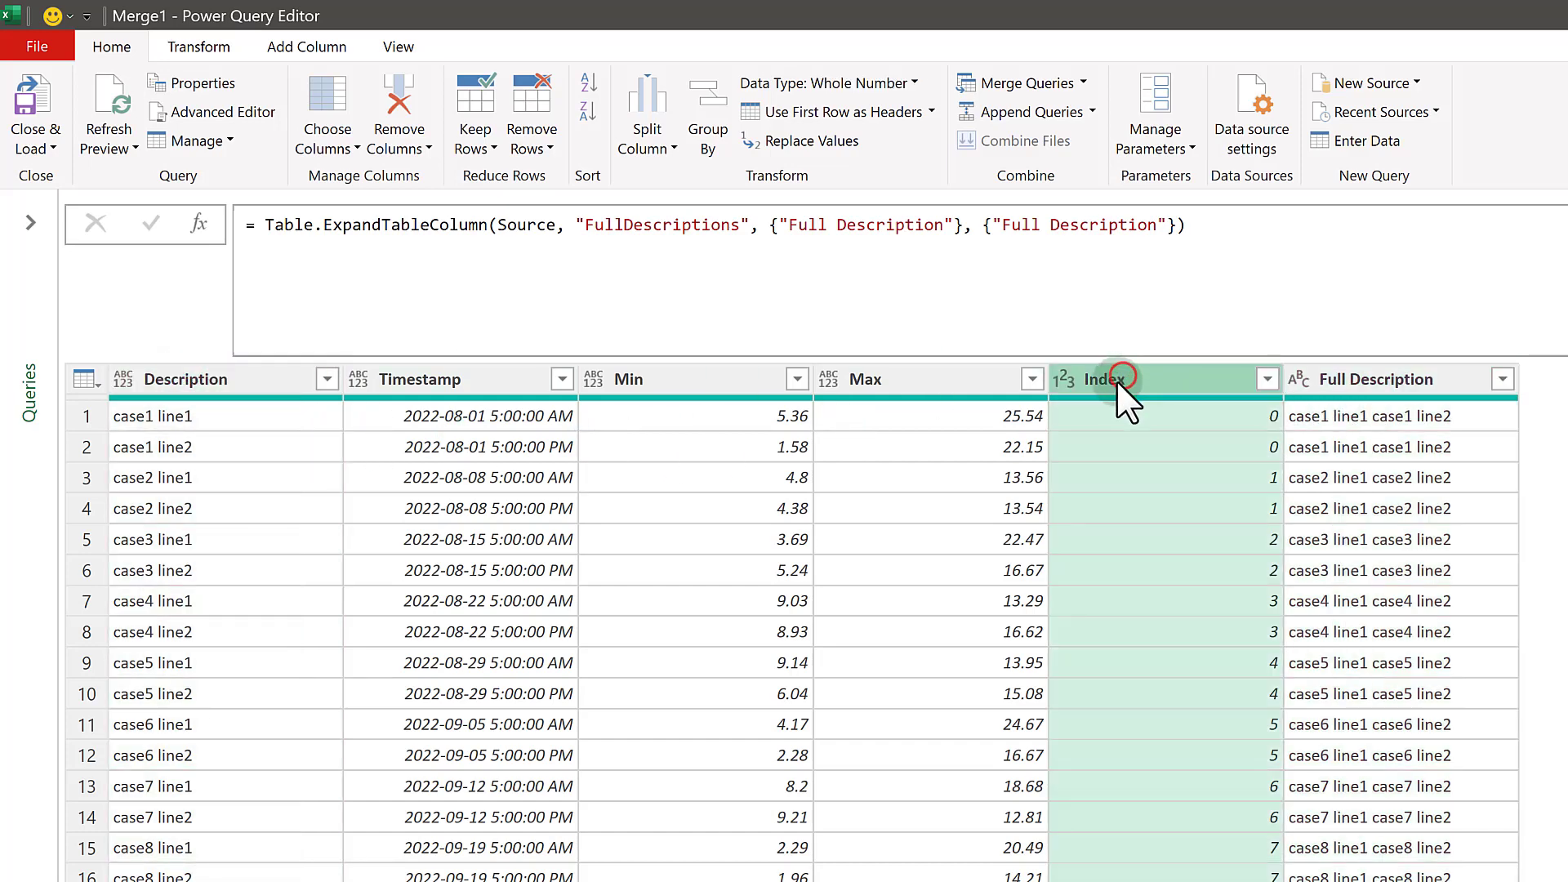
left_click(1402, 379)
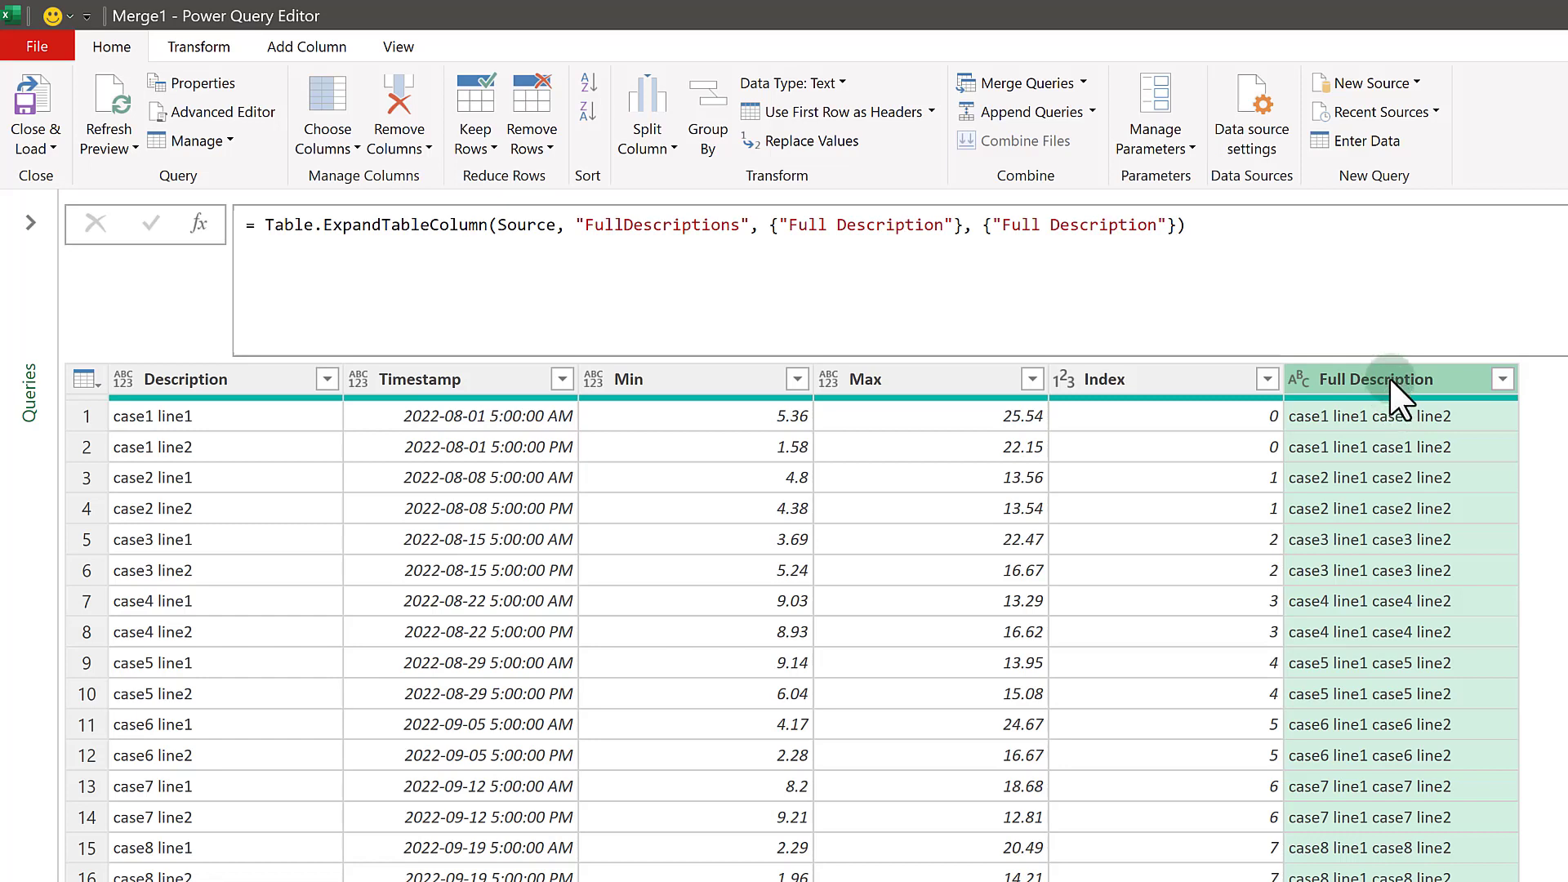
left_click_drag(1390, 378, 436, 378)
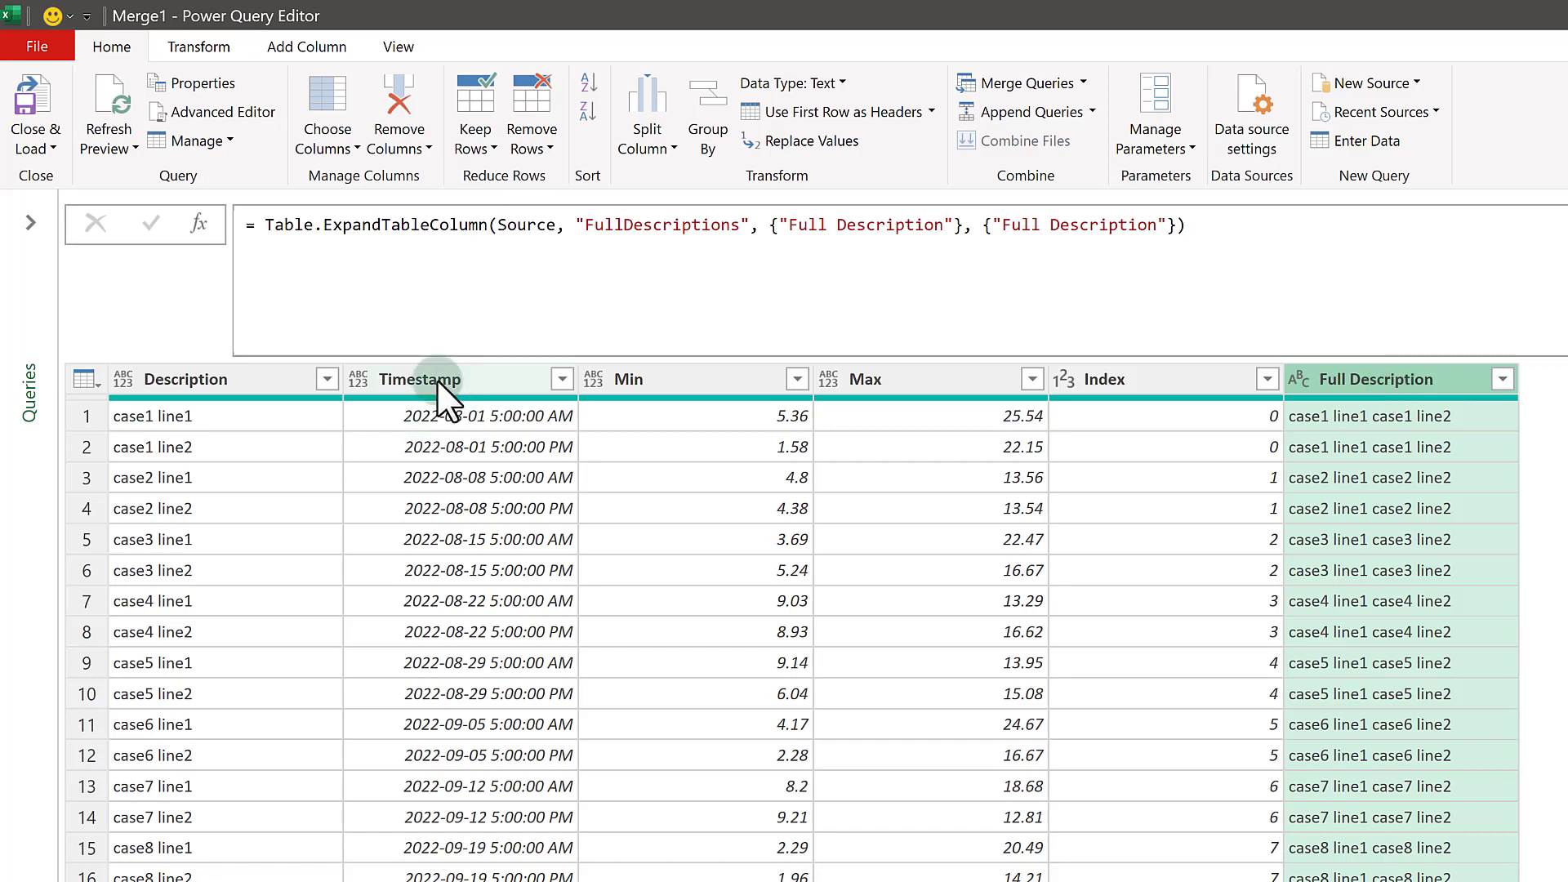
- Keep only Full Description, Timestamp, Min and Max, removing all other columns
left_click(438, 379, "ctrl")
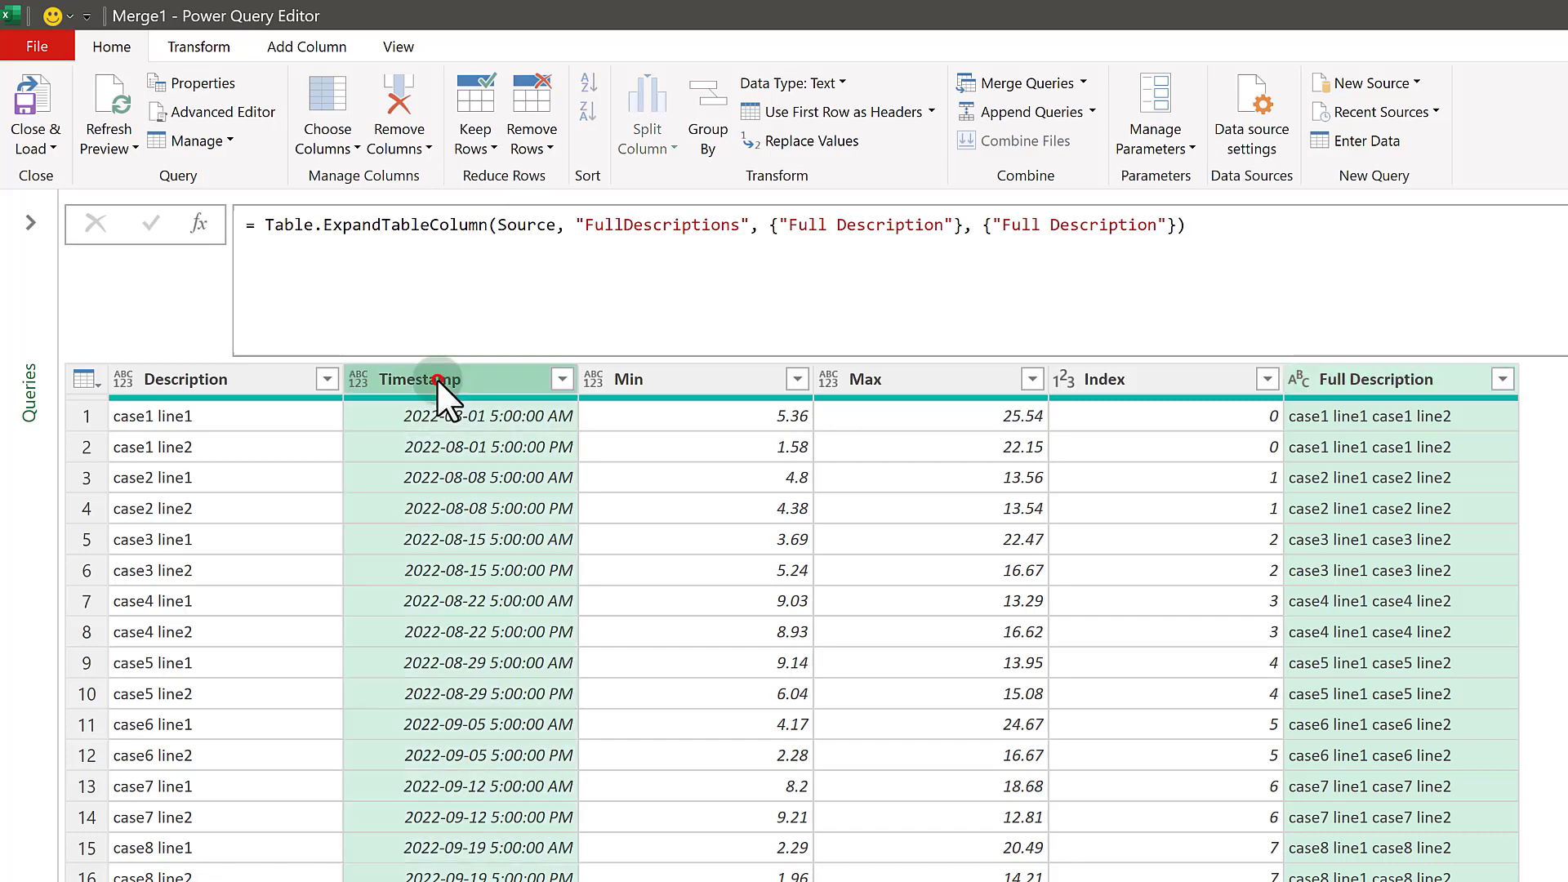
left_click(735, 383, "ctrl")
left_click(885, 377, "ctrl")
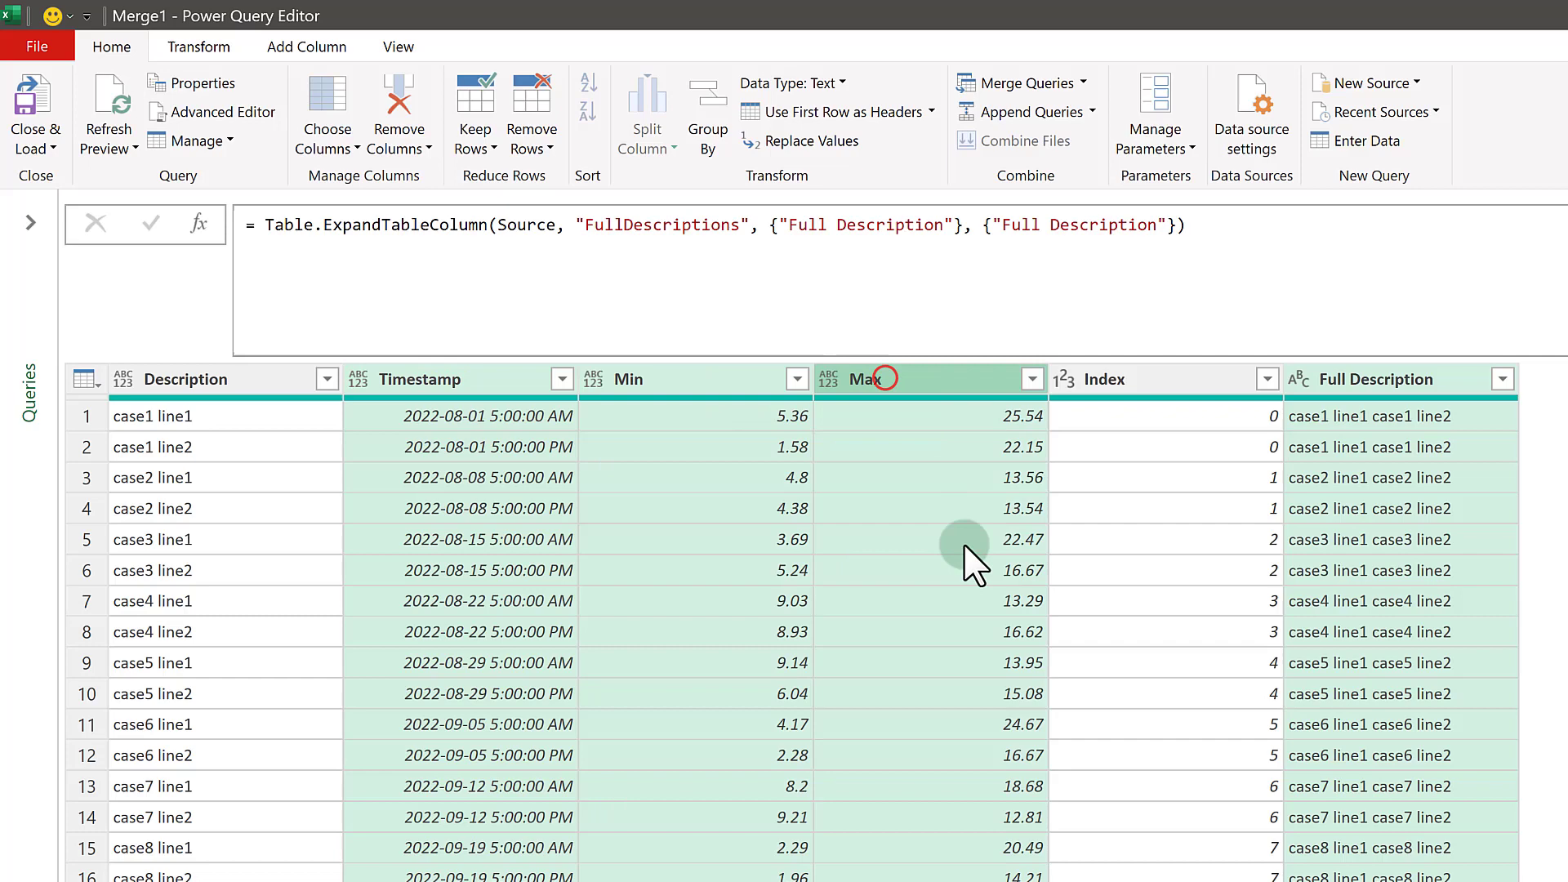
right_click(942, 382)
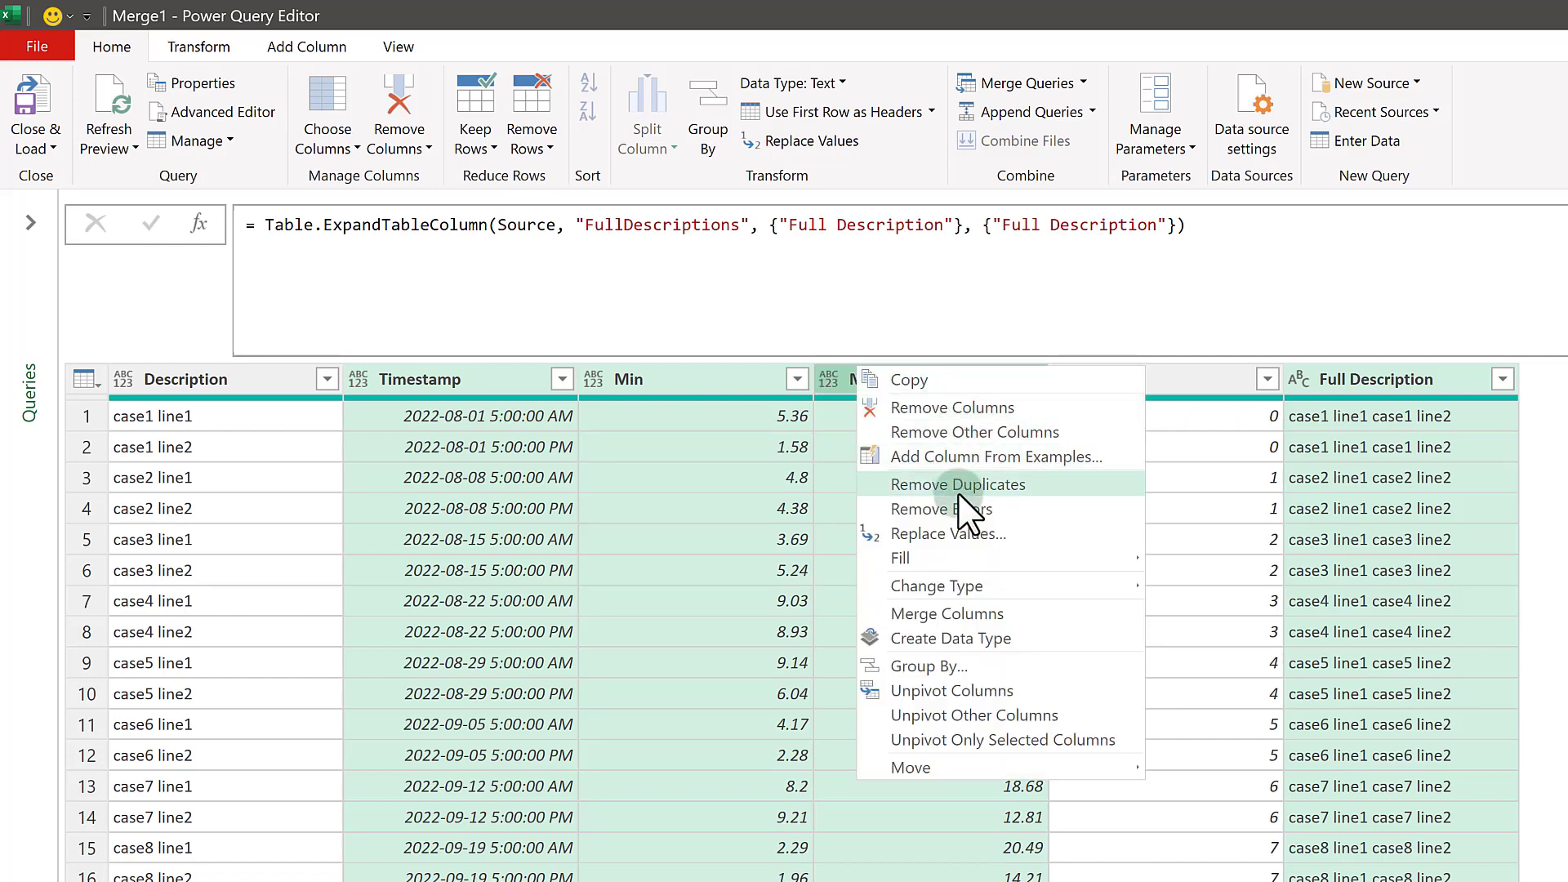
left_click(956, 431)
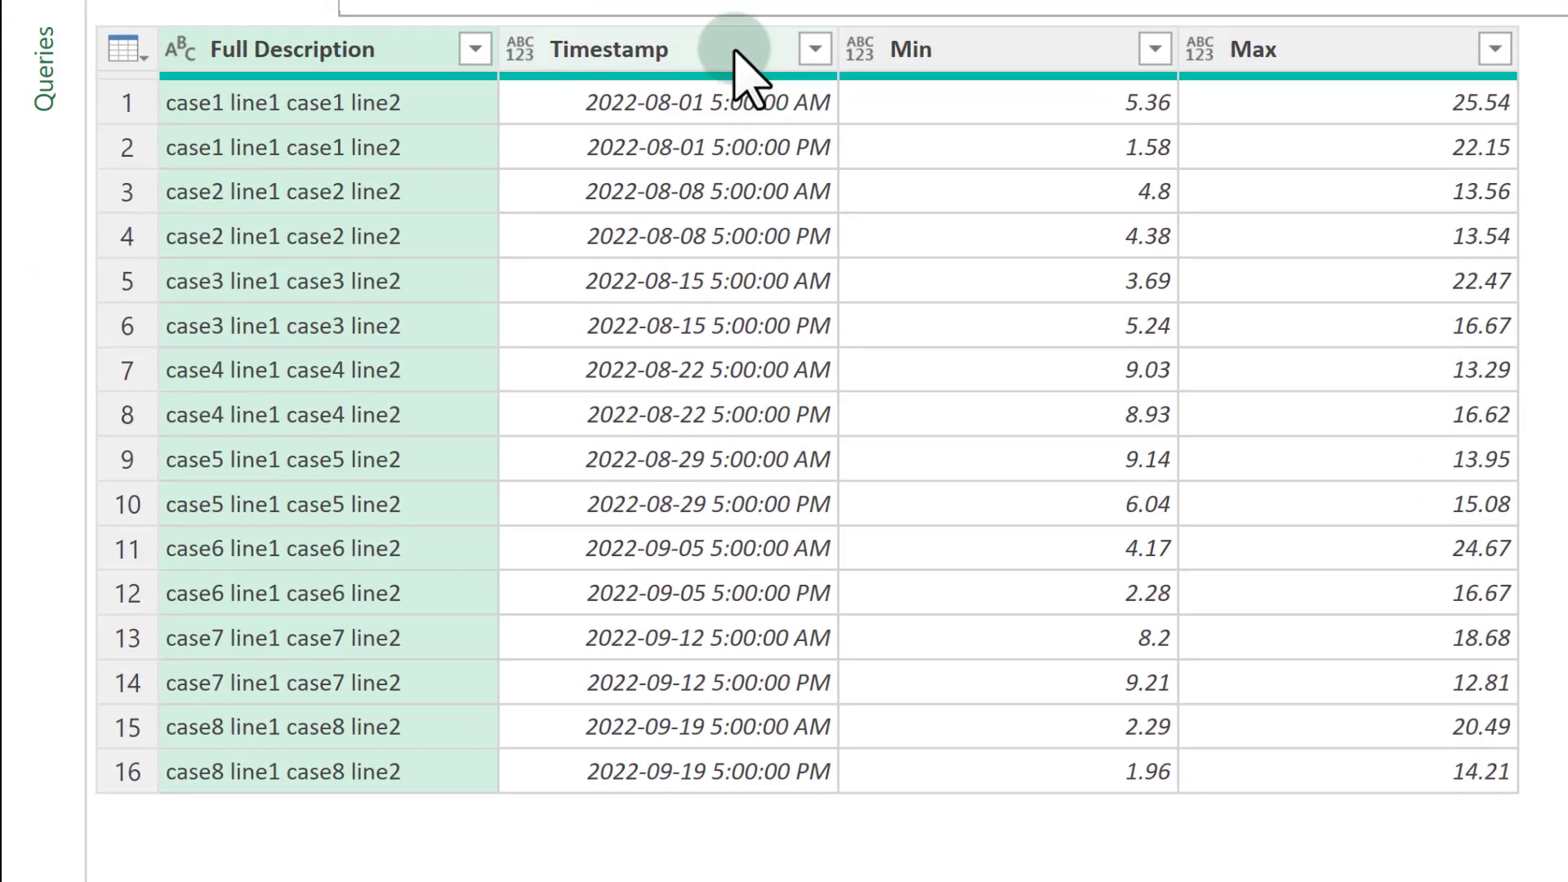
- Set the Timestamp column type to Date/Time
left_click(732, 49)
left_click(520, 49)
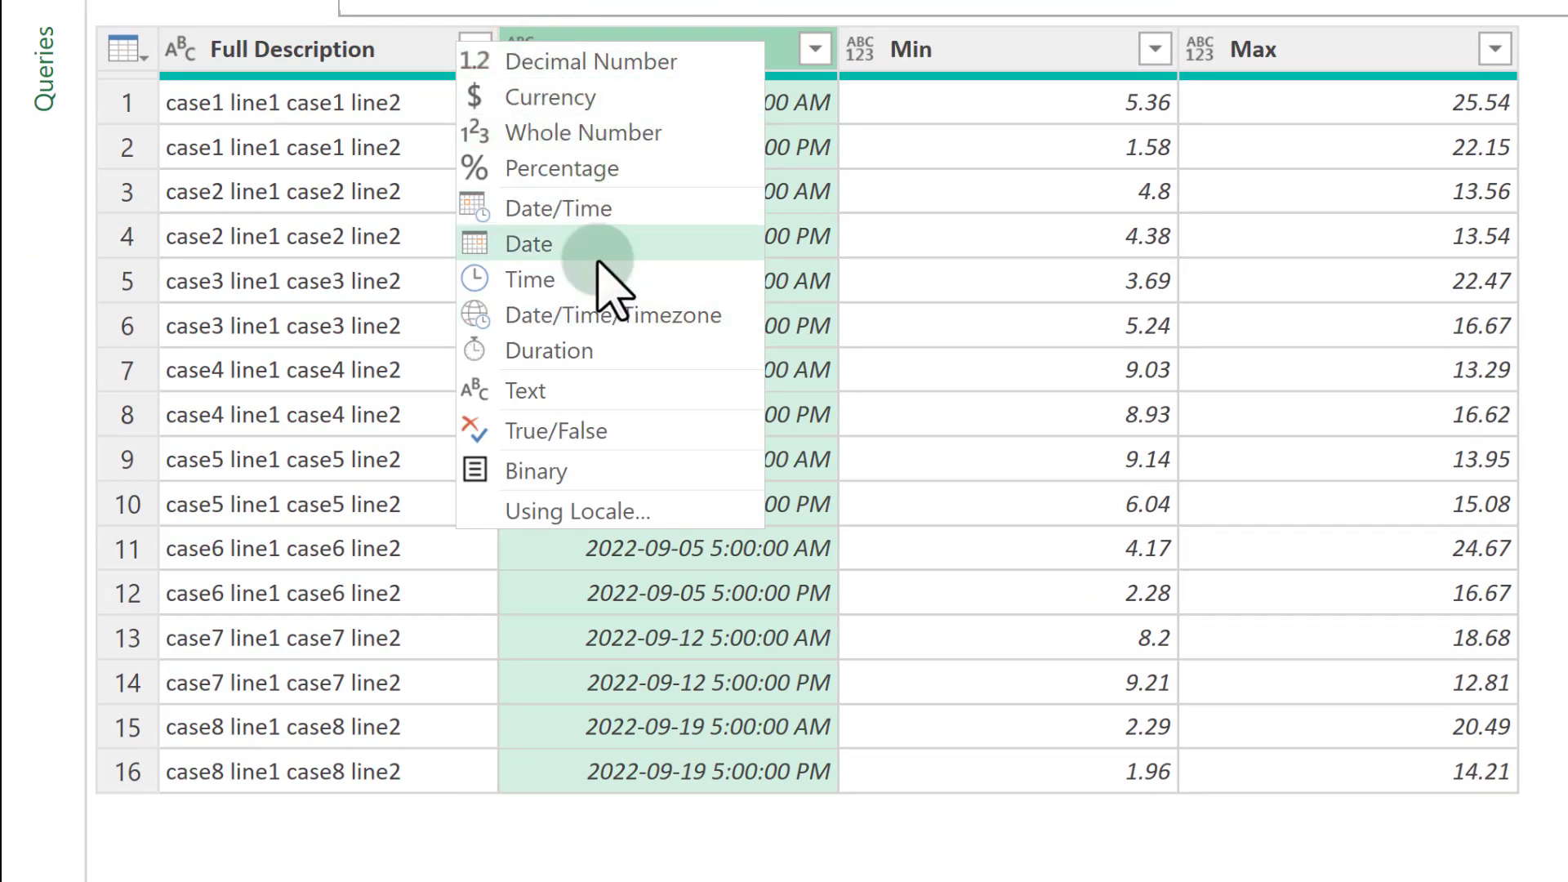
left_click(589, 211)
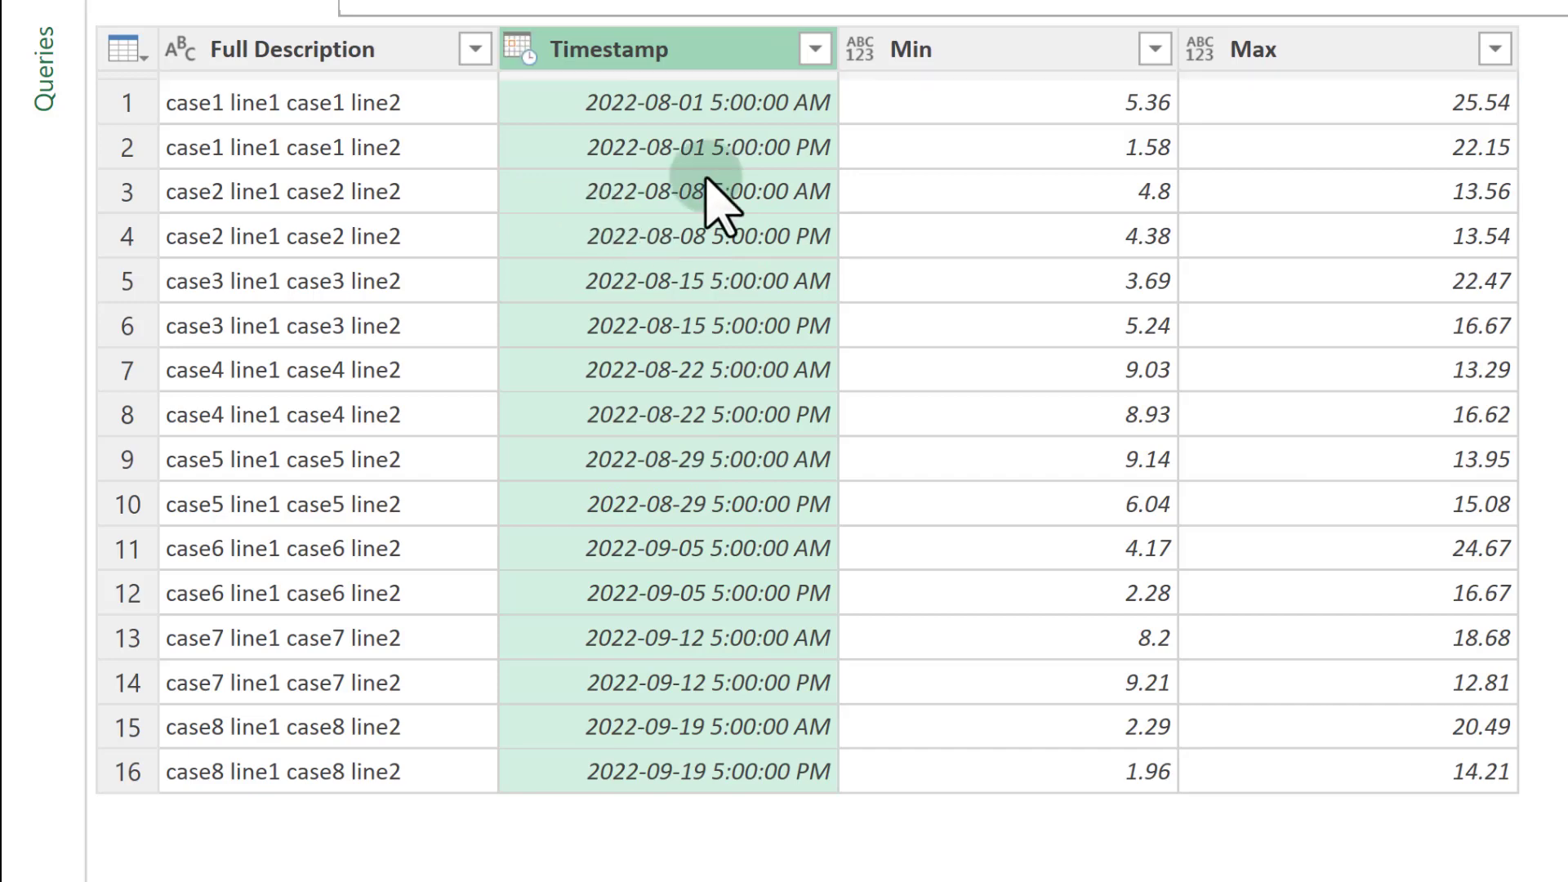
- Change the Min and Max columns to Decimal Number
left_click(968, 49)
left_click(1363, 49, "shift")
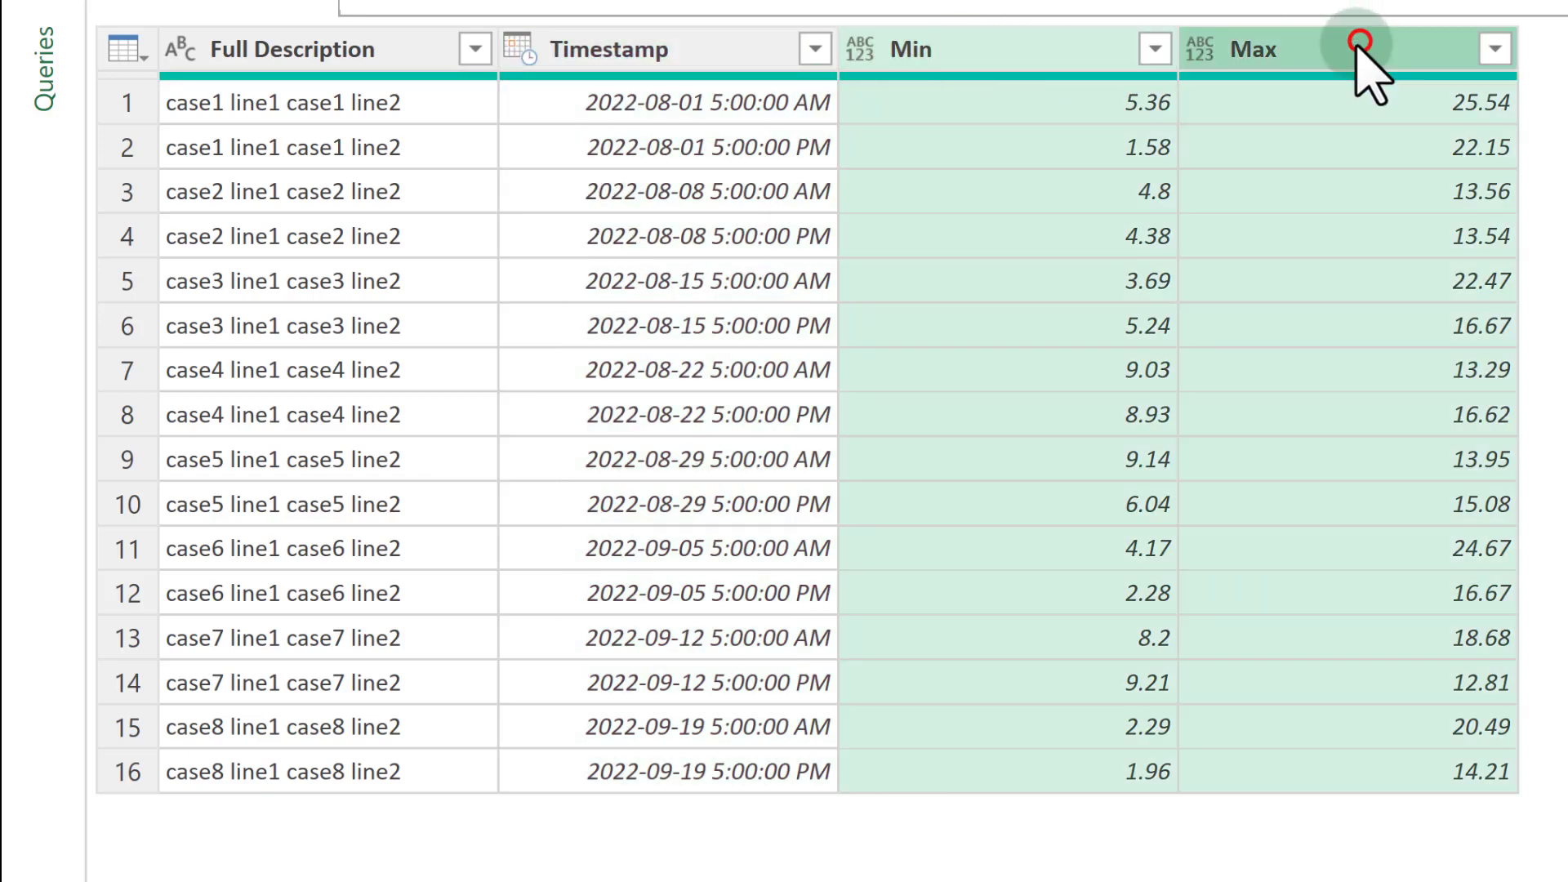
right_click(864, 56)
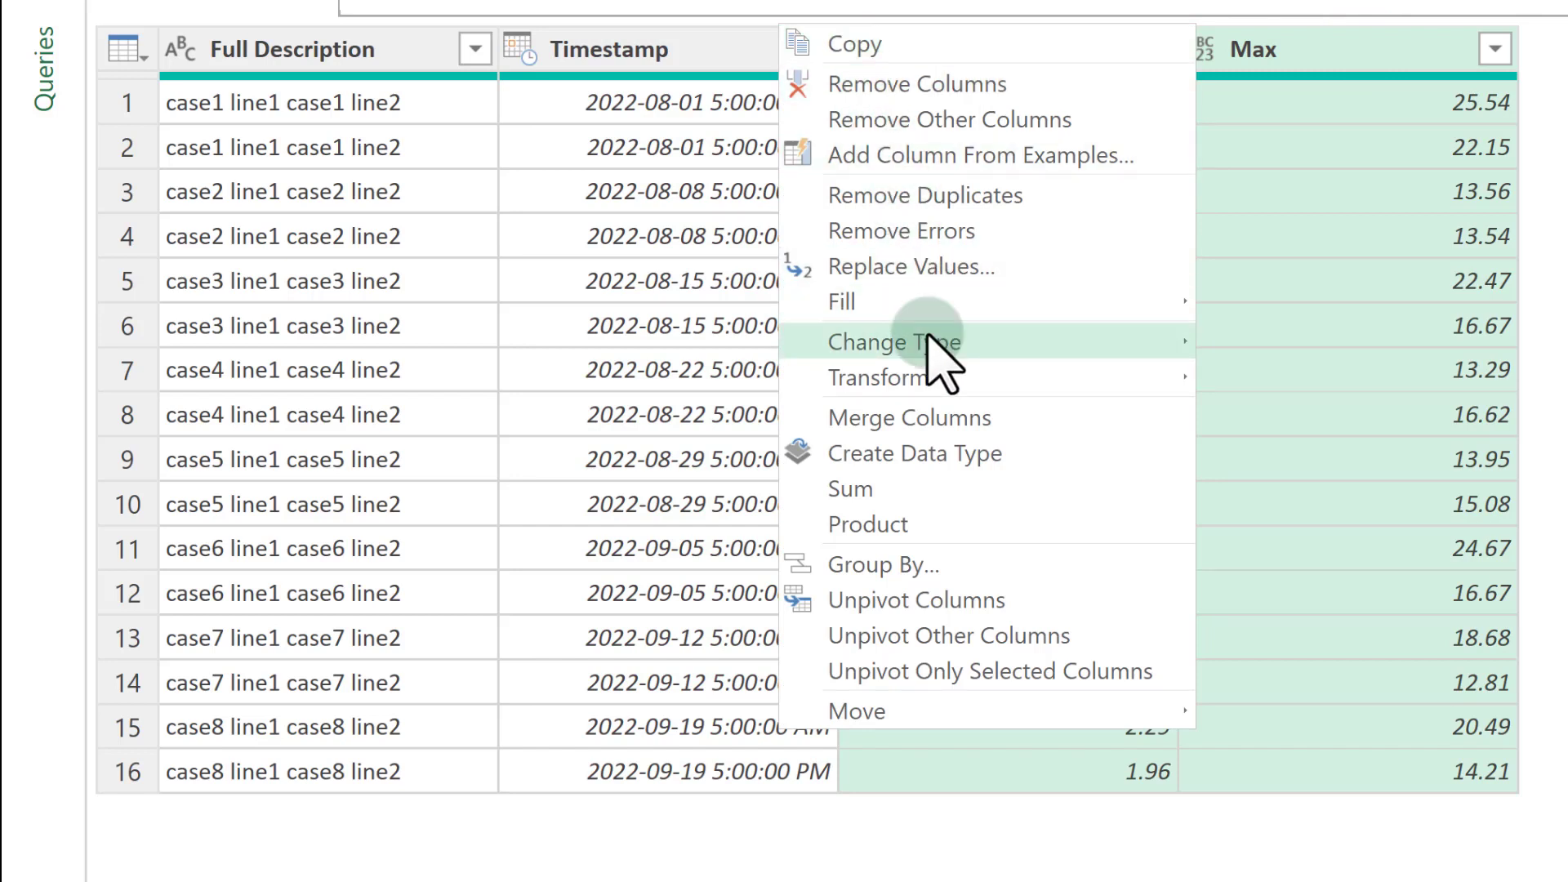
mouse_move(894, 342)
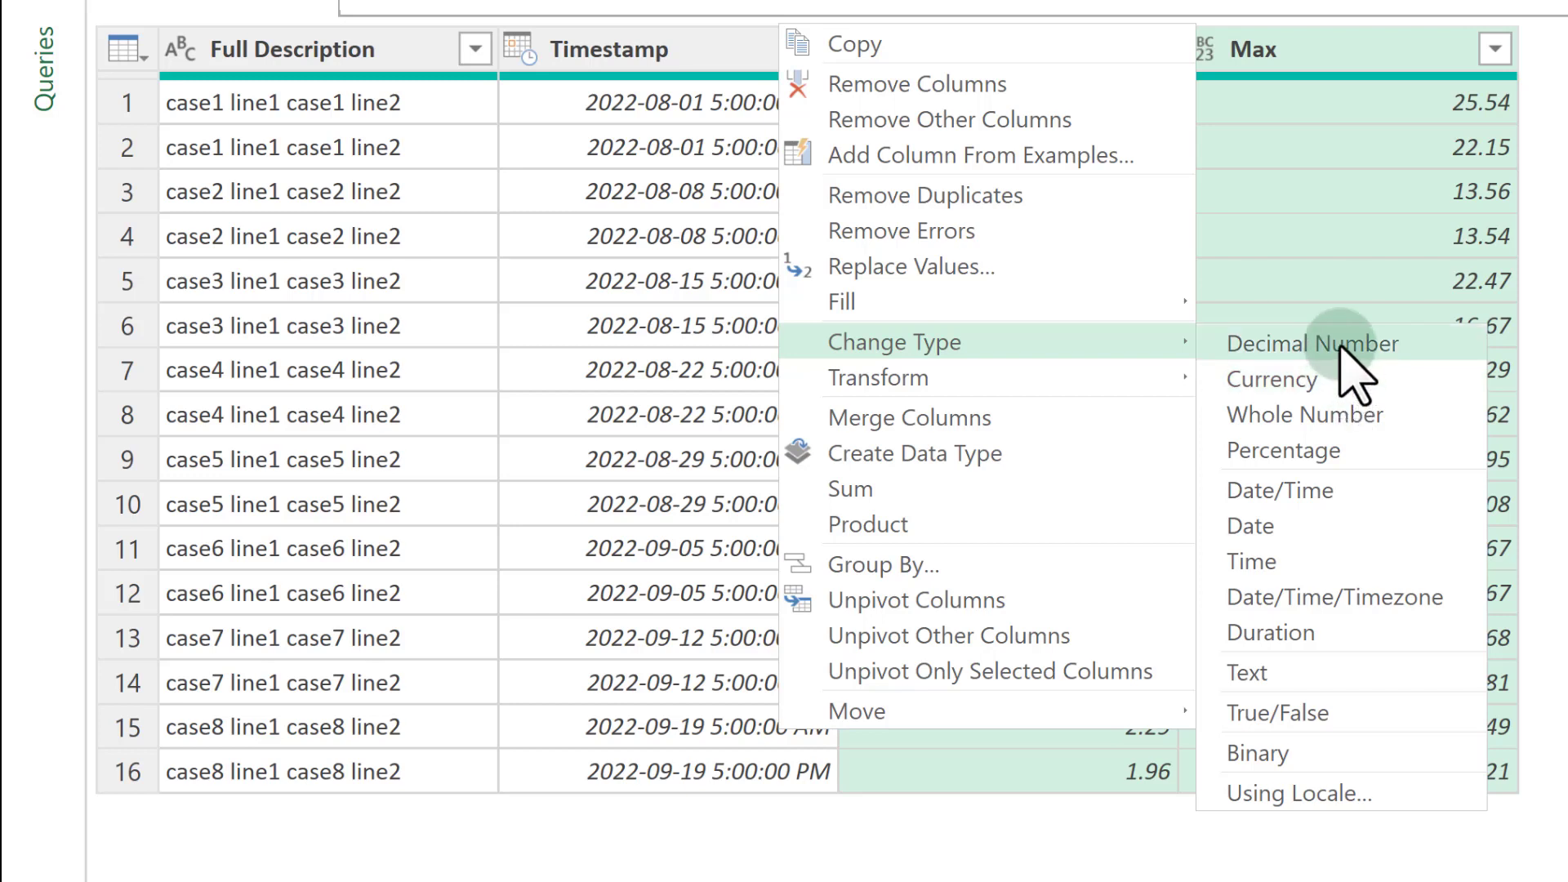
left_click(1351, 345)
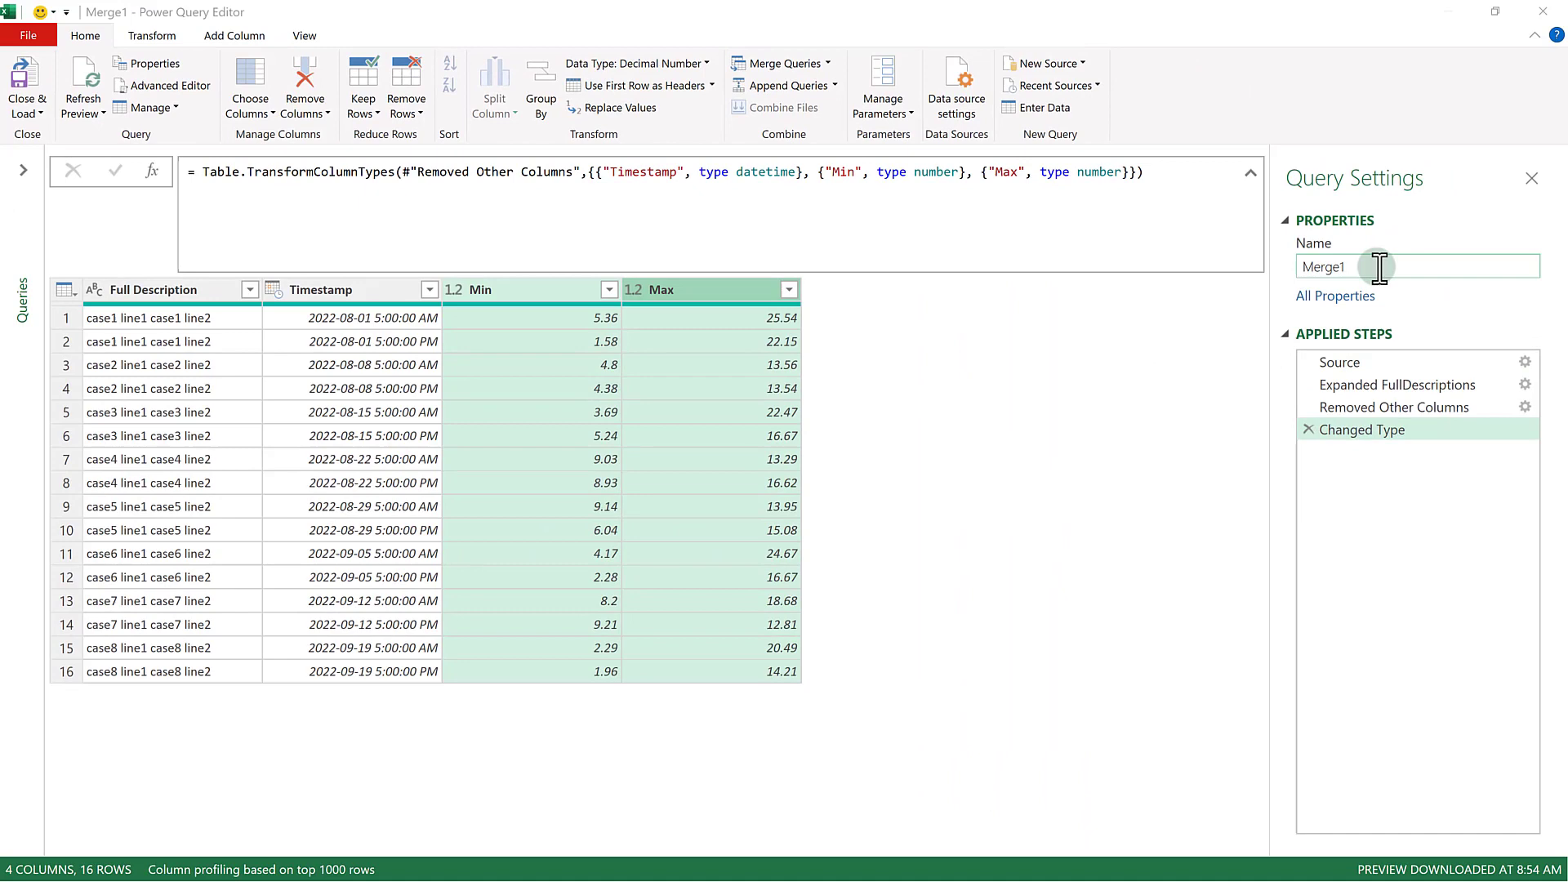
- Rename Merge1 to Clean Data and expand the Queries pane
double_click(1380, 267)
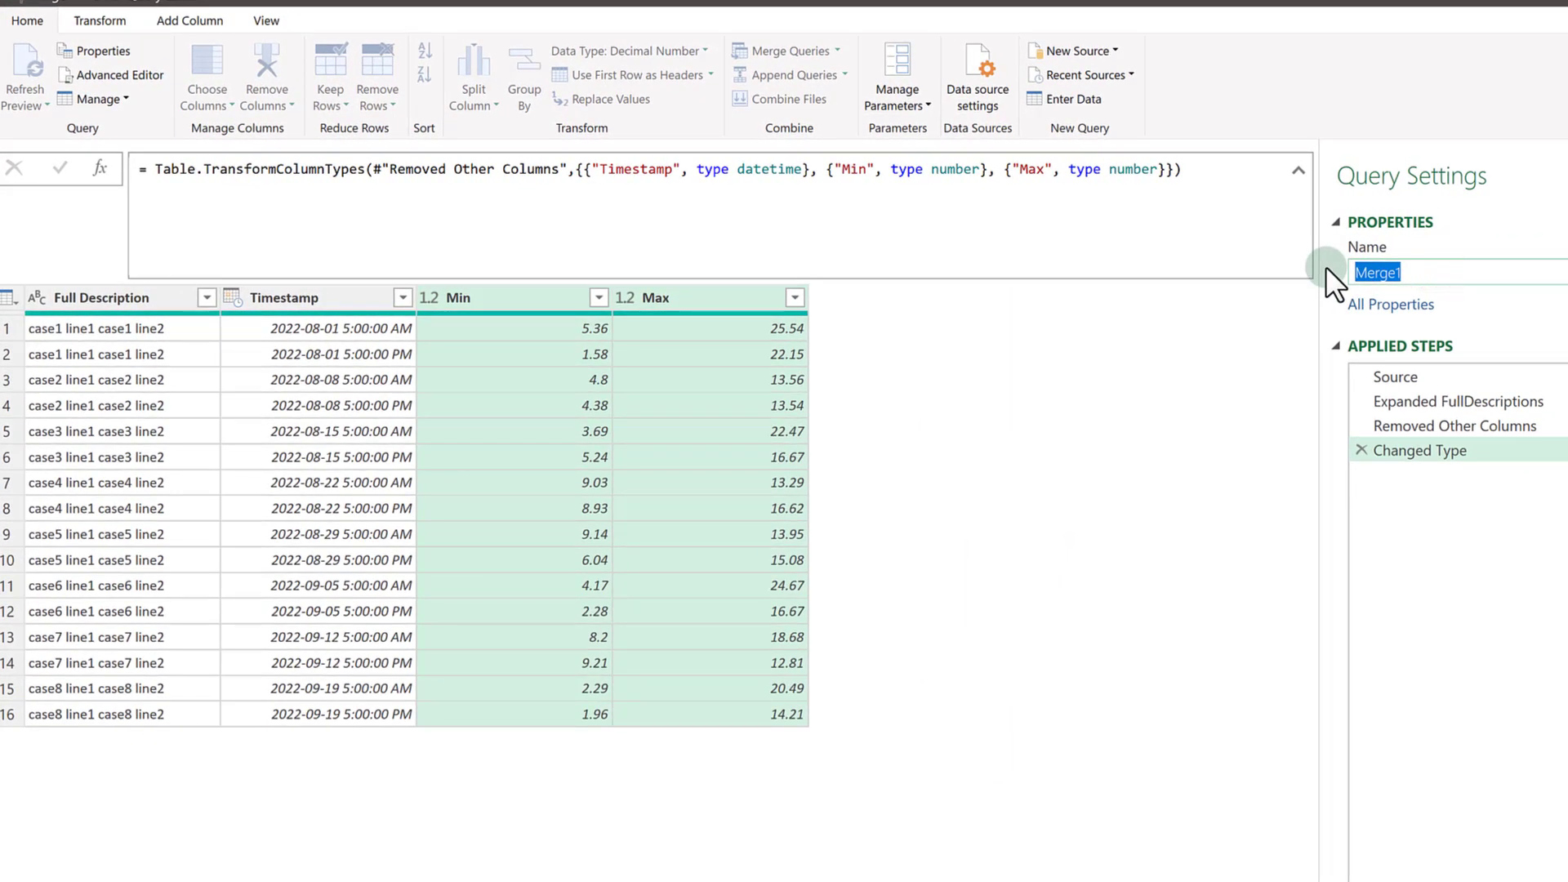
type("Clean Data")
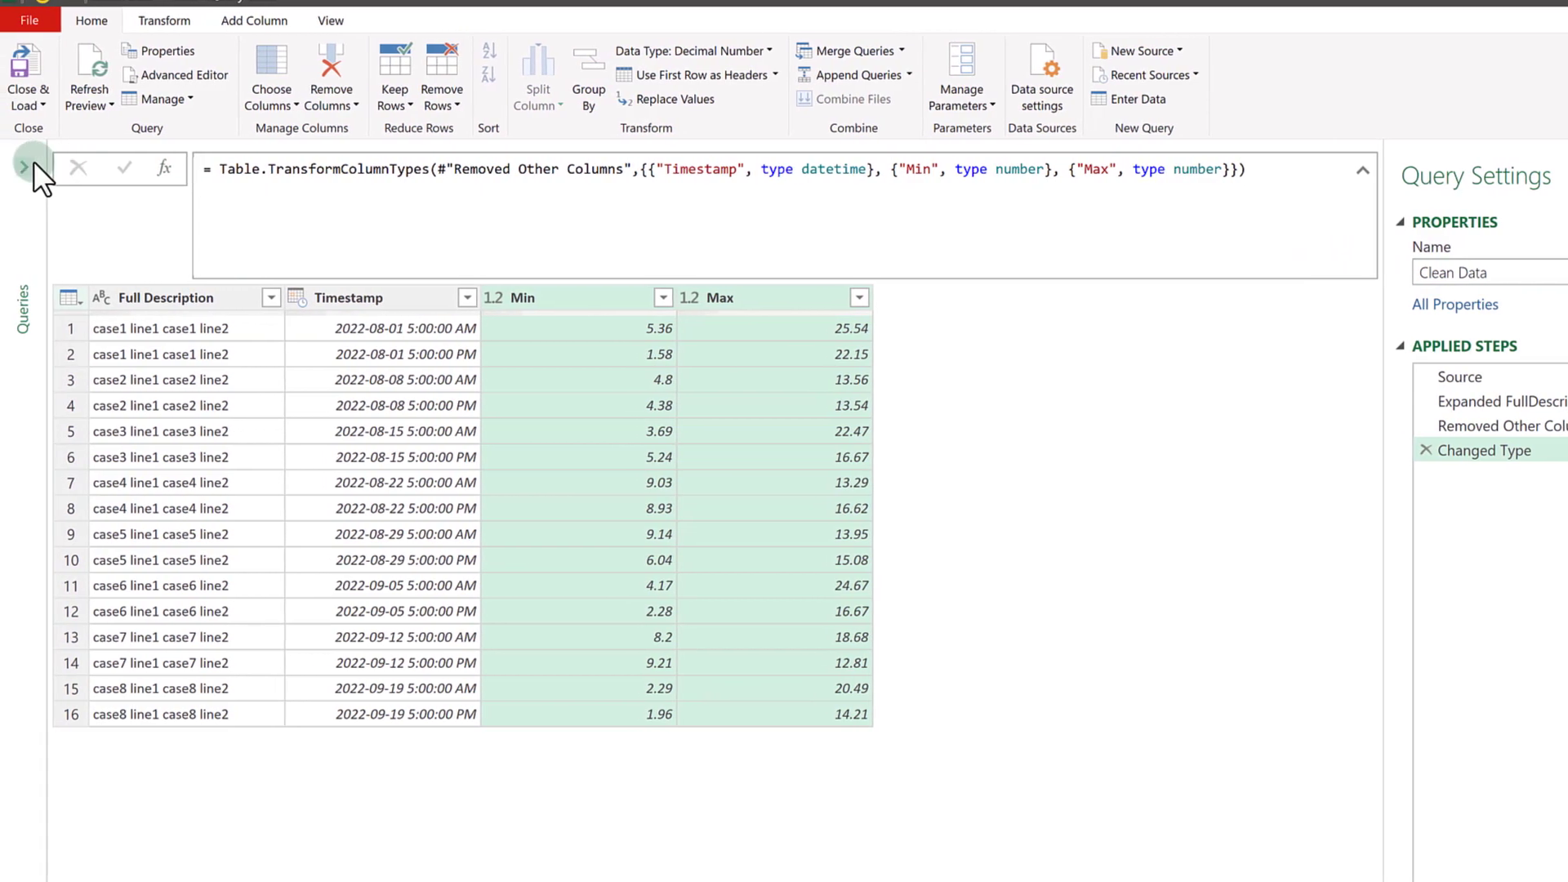
left_click(33, 170)
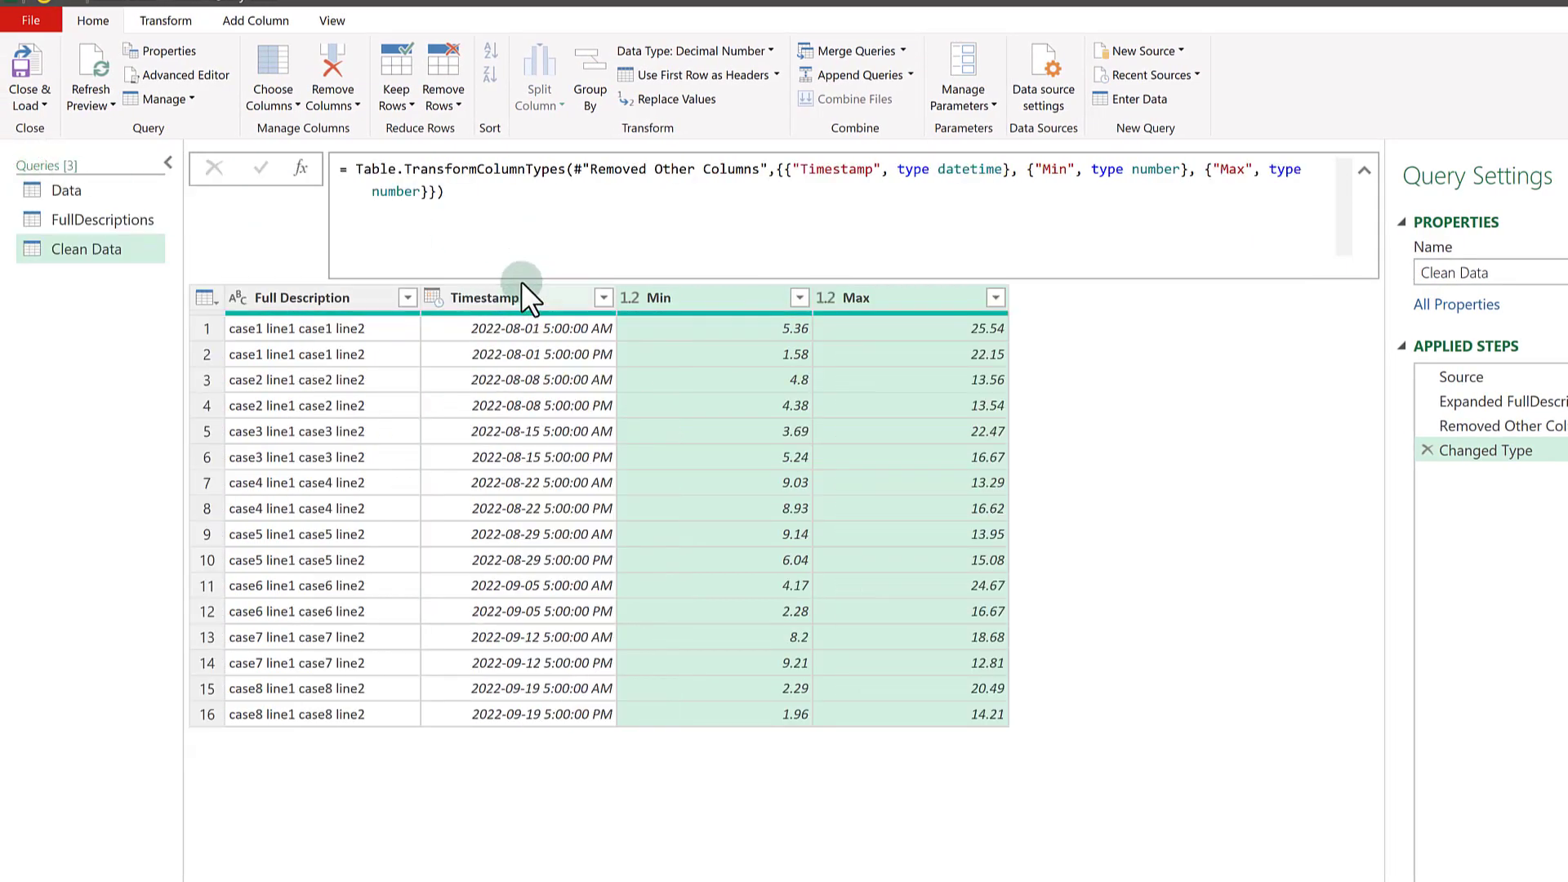
left_click(66, 190)
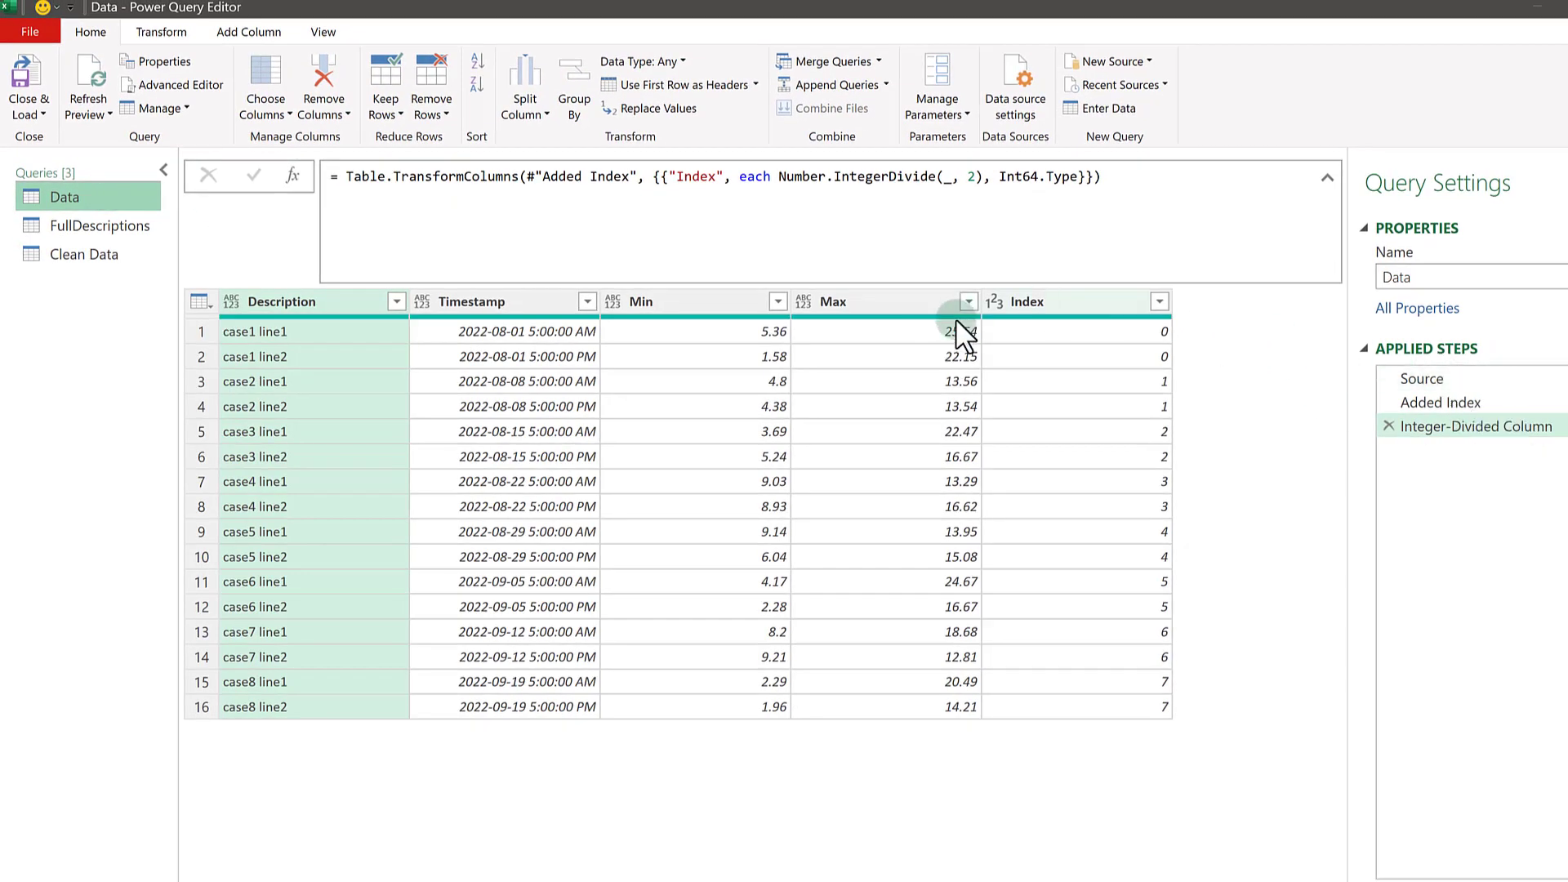
left_click(1079, 302)
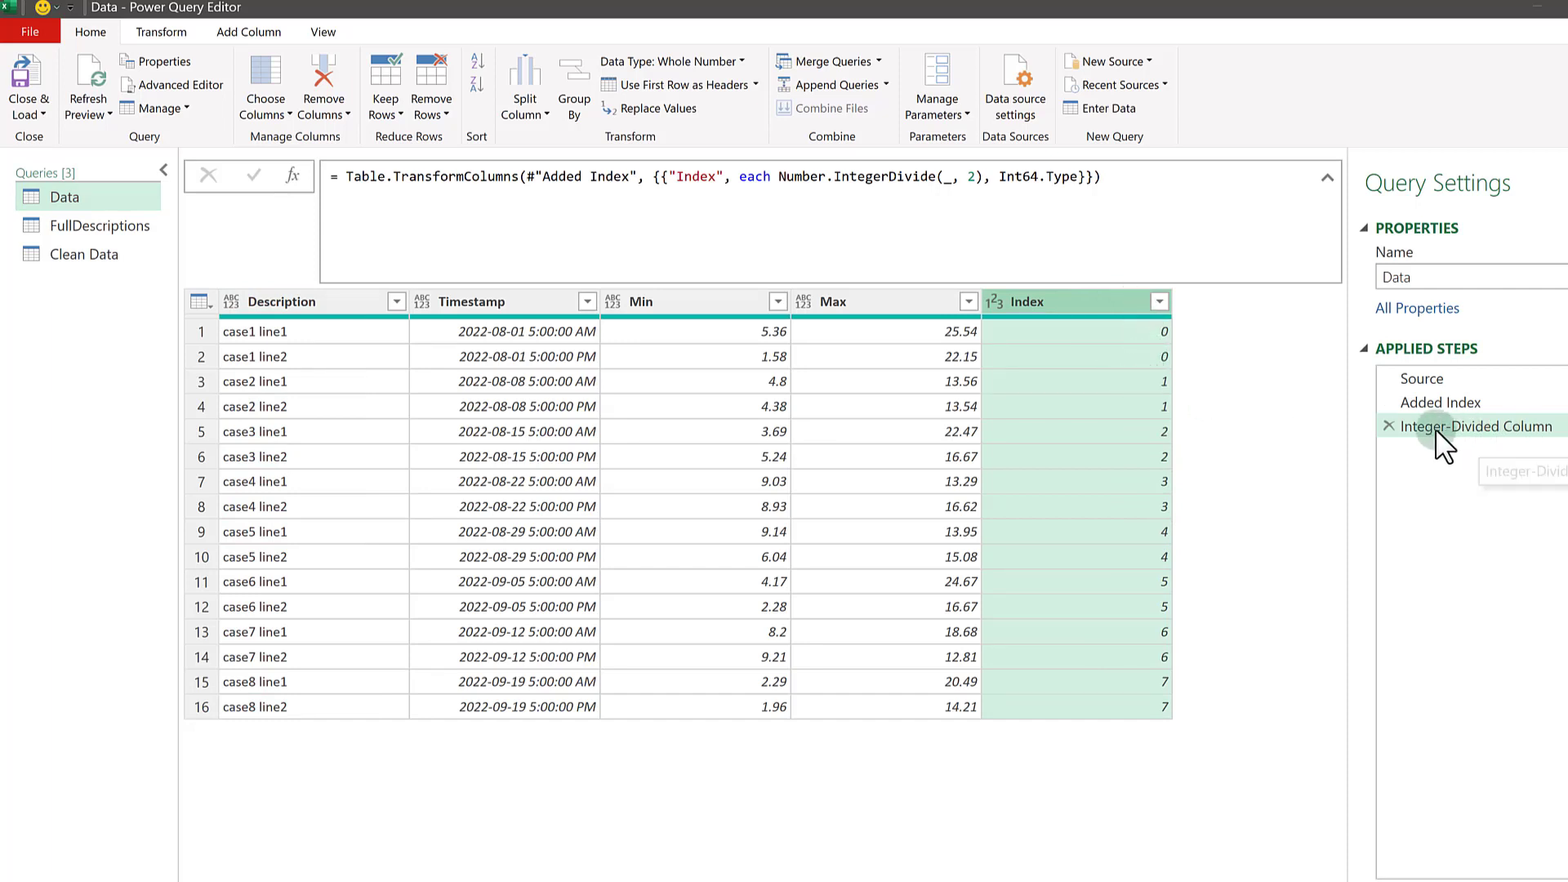
left_click(83, 226)
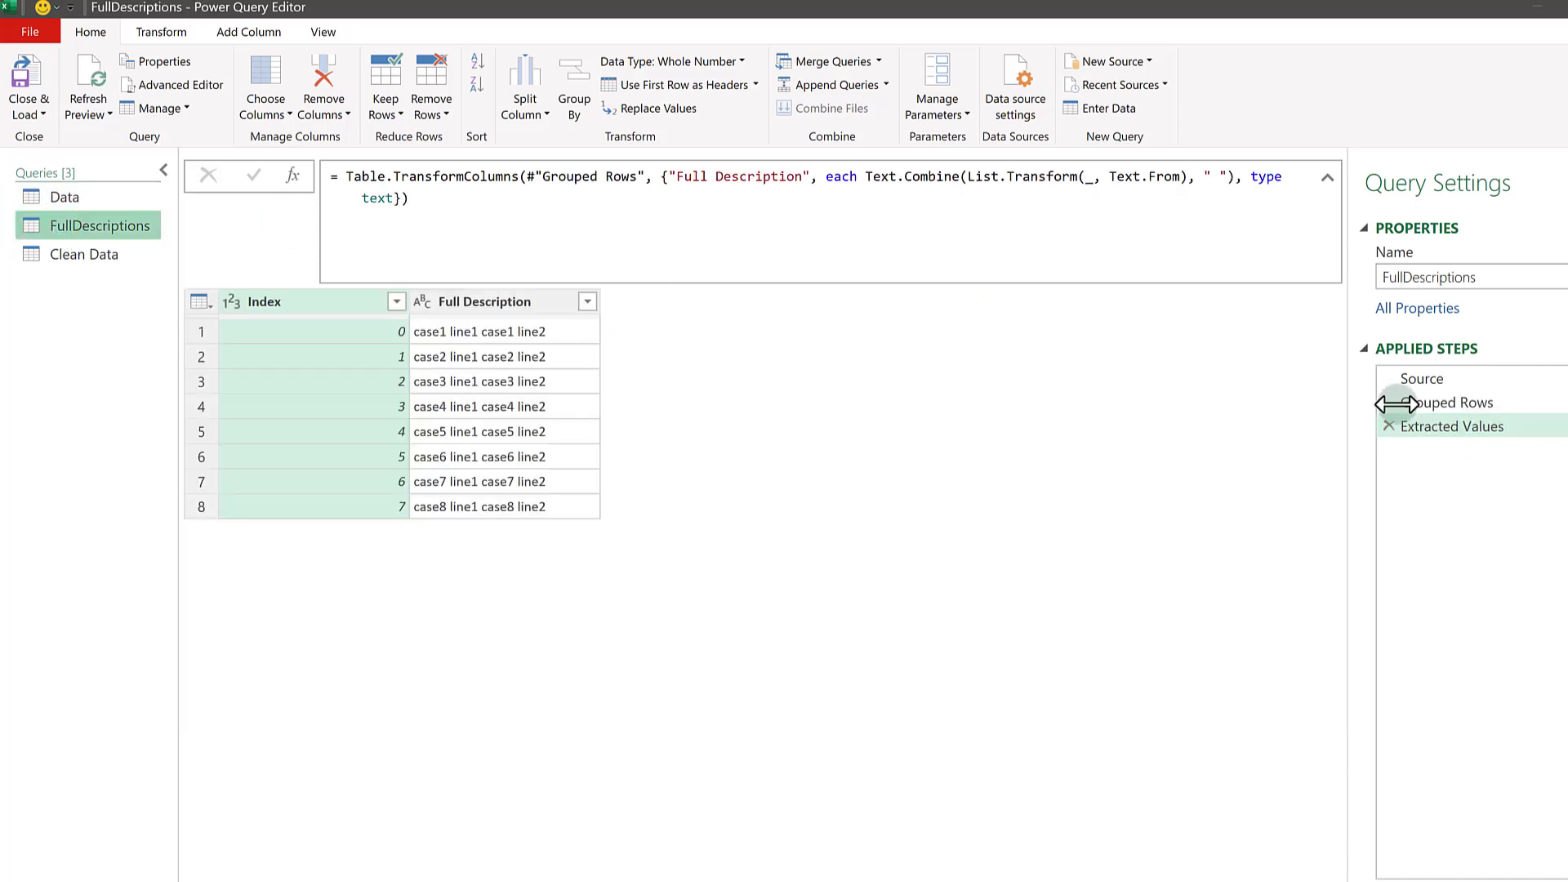
left_click(1468, 382)
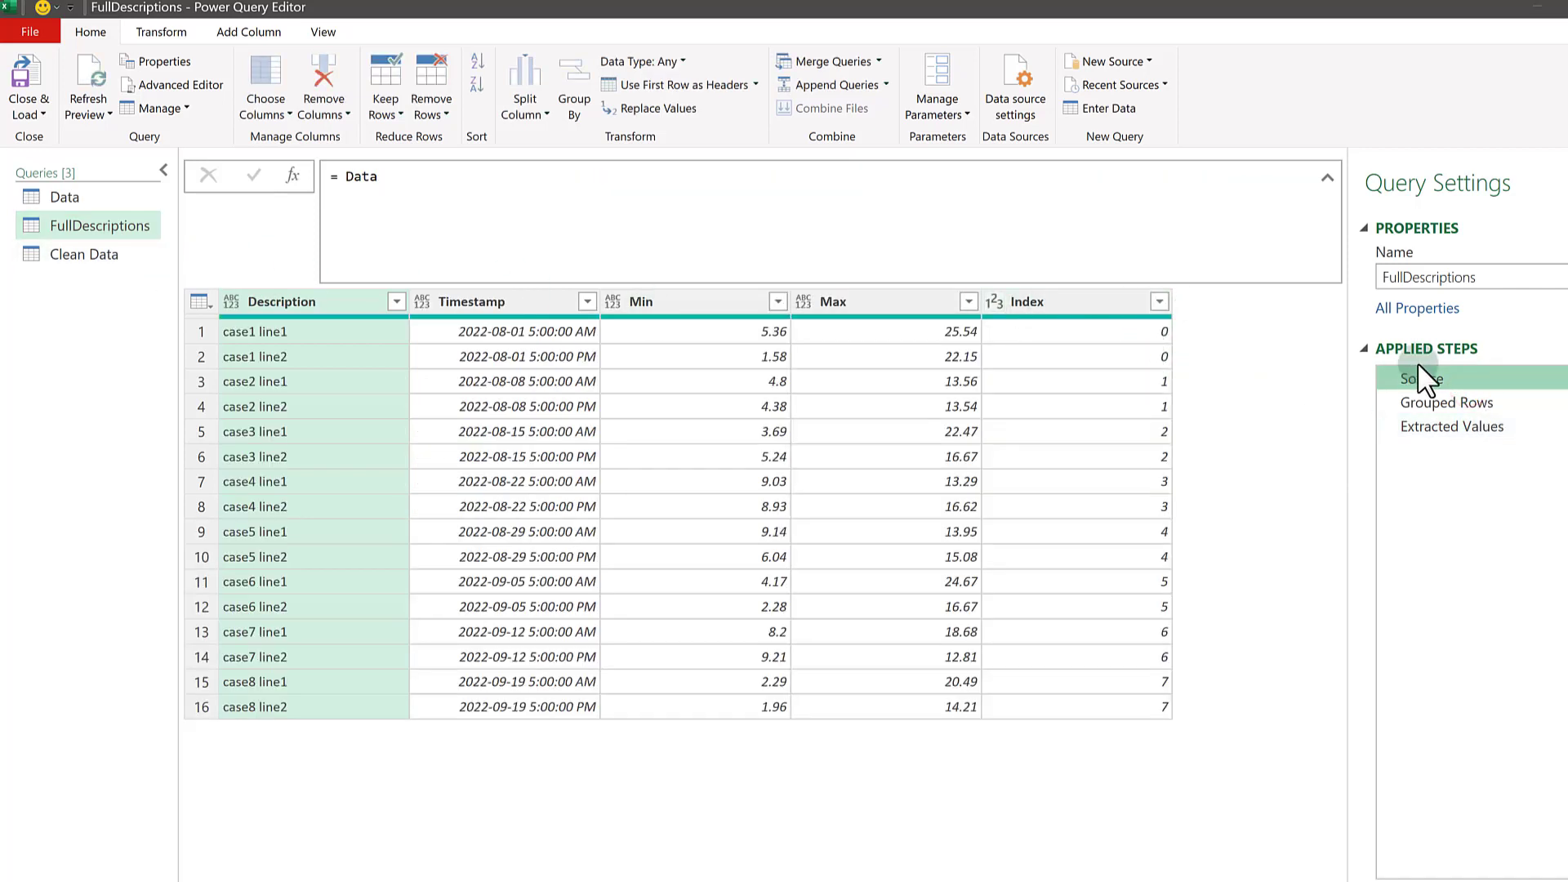
left_click(1434, 400)
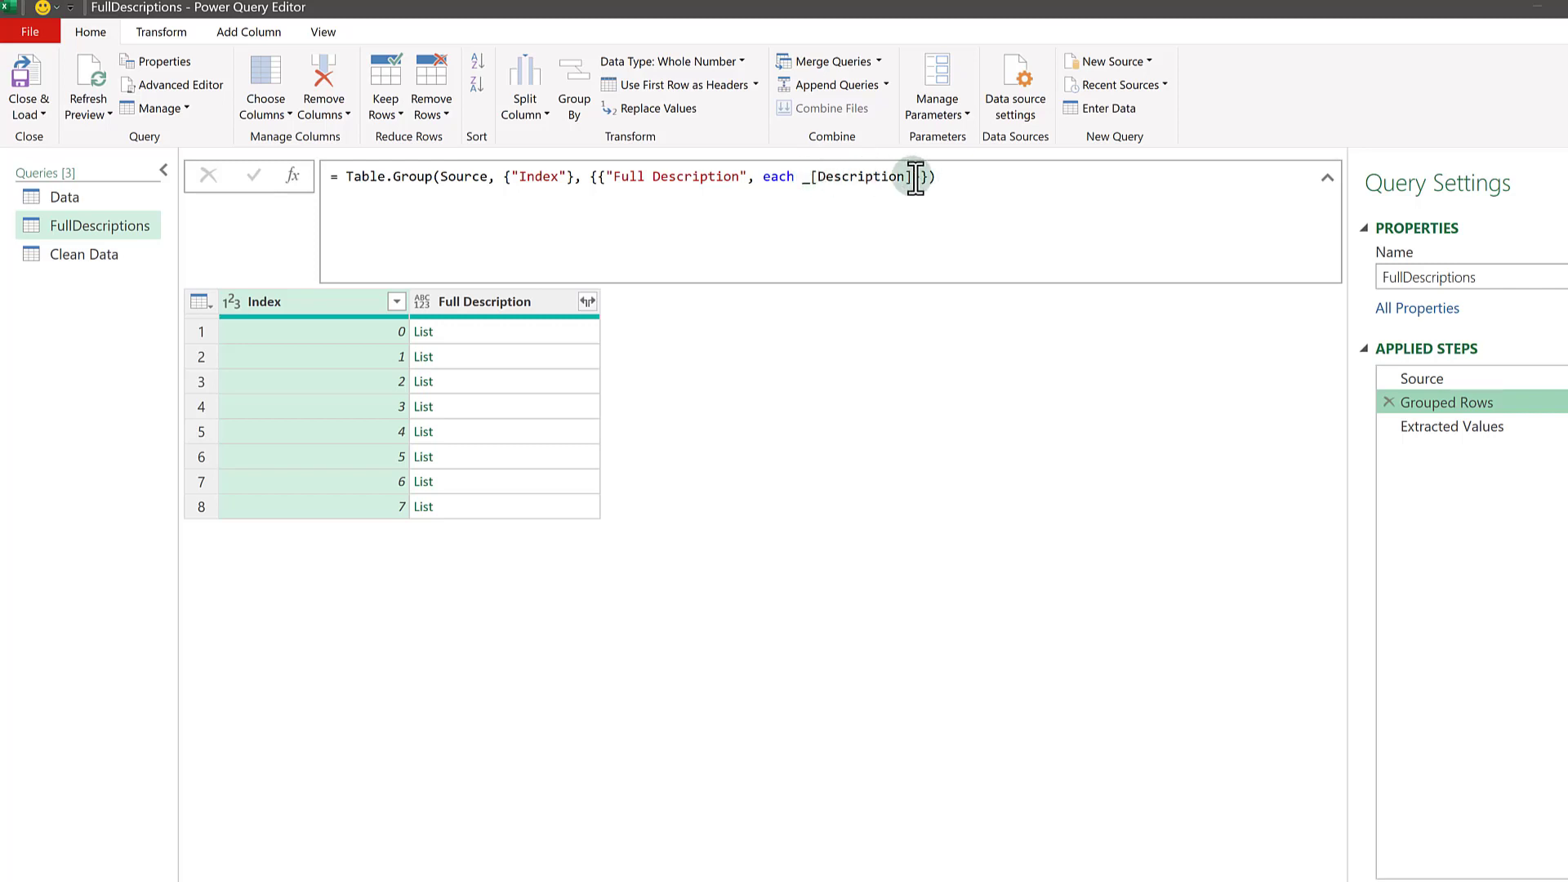
left_click(488, 331)
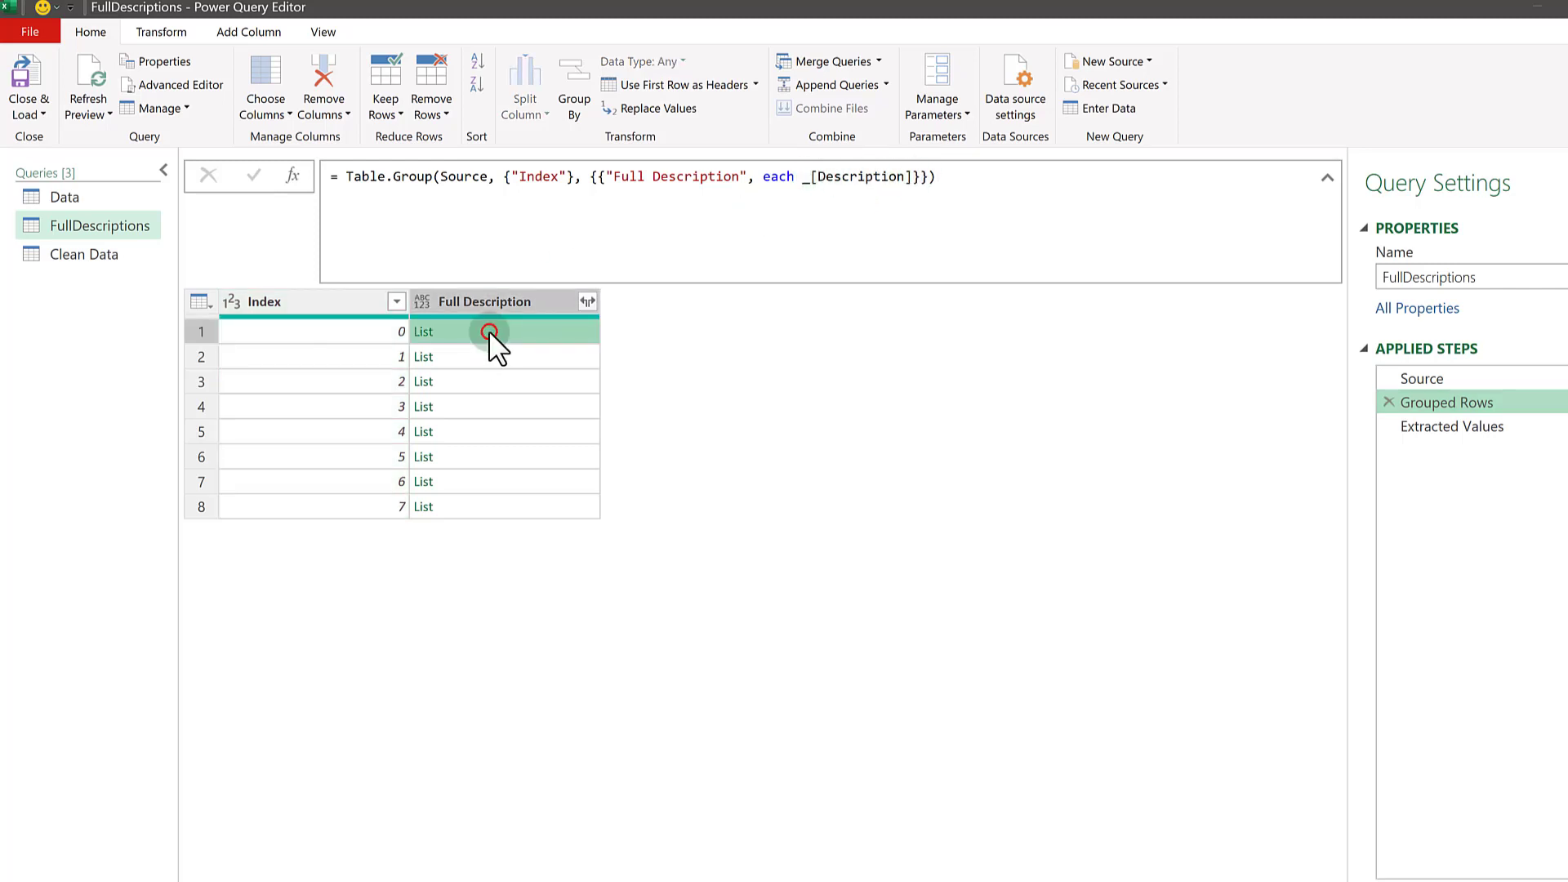
left_click(487, 357)
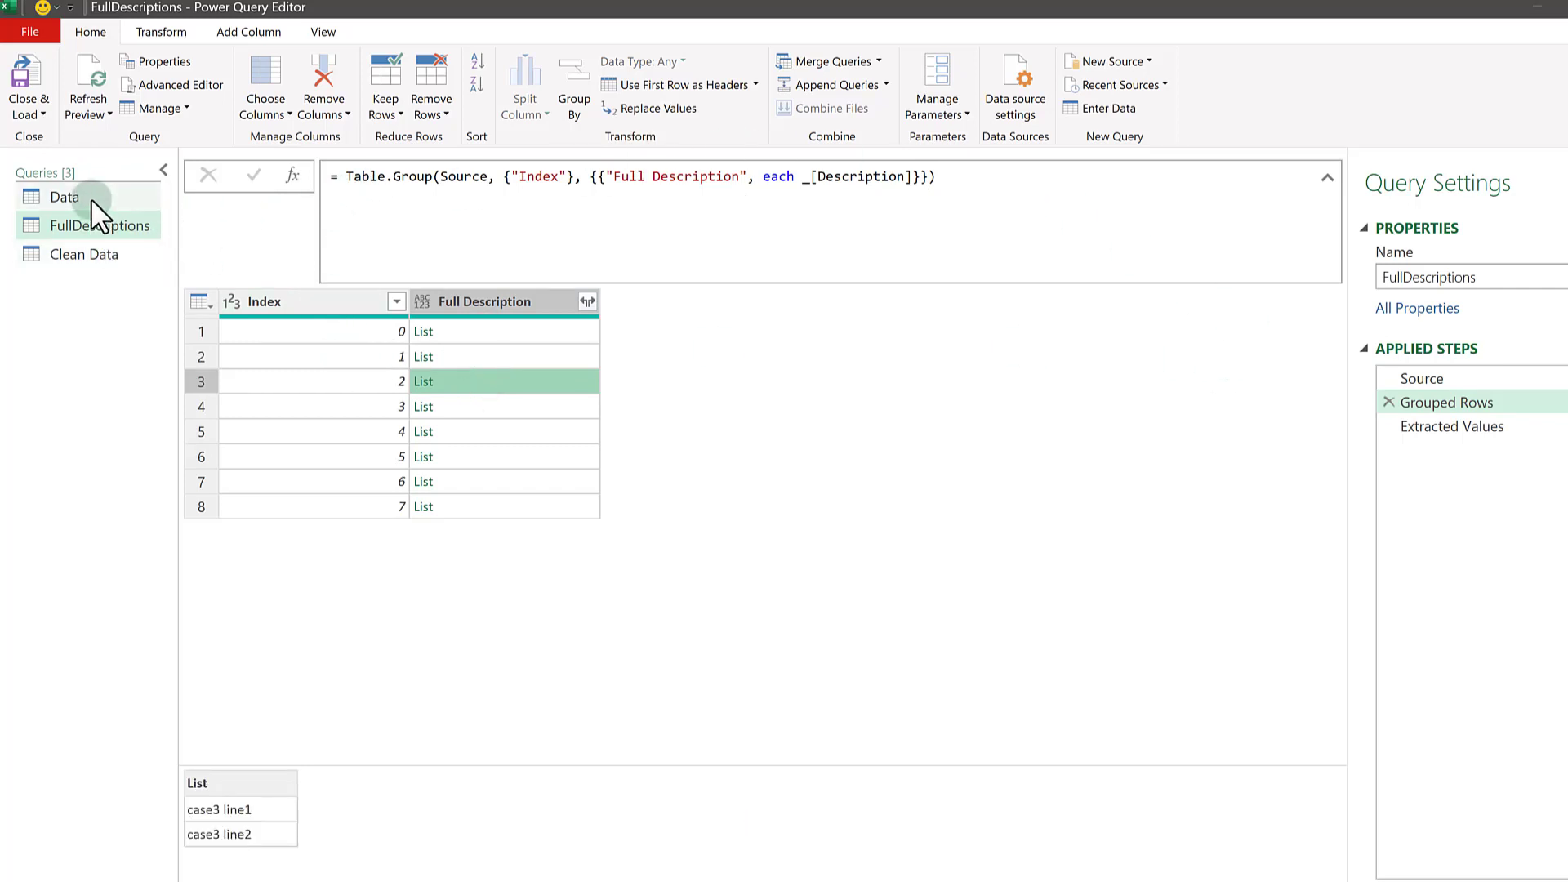
left_click(86, 254)
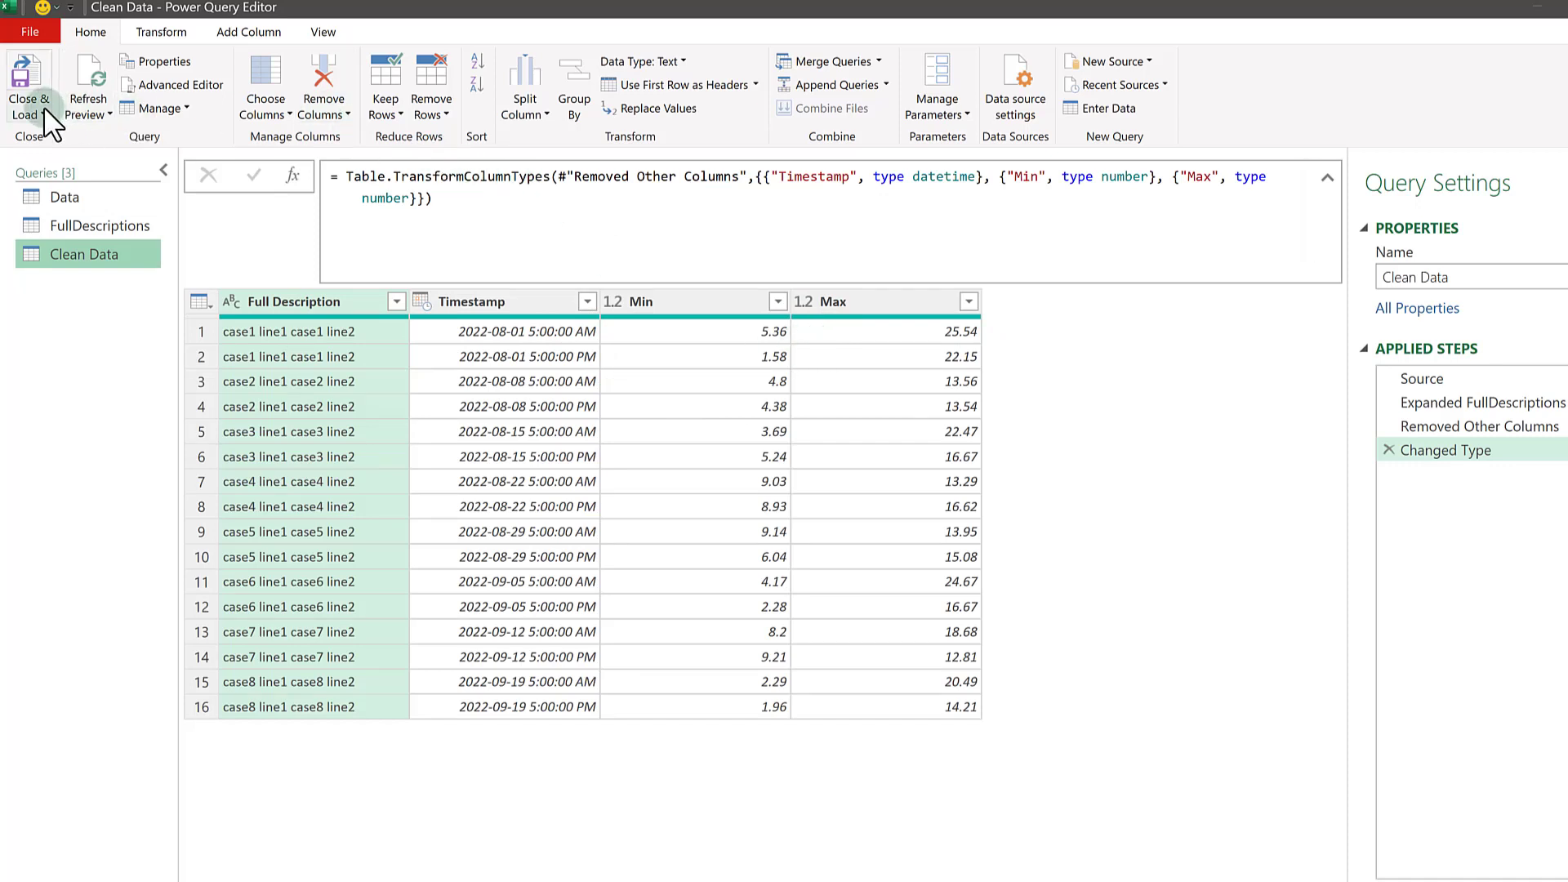
- Close & Load the queries with Only Create Connection chosen in Import Data
left_click(50, 172)
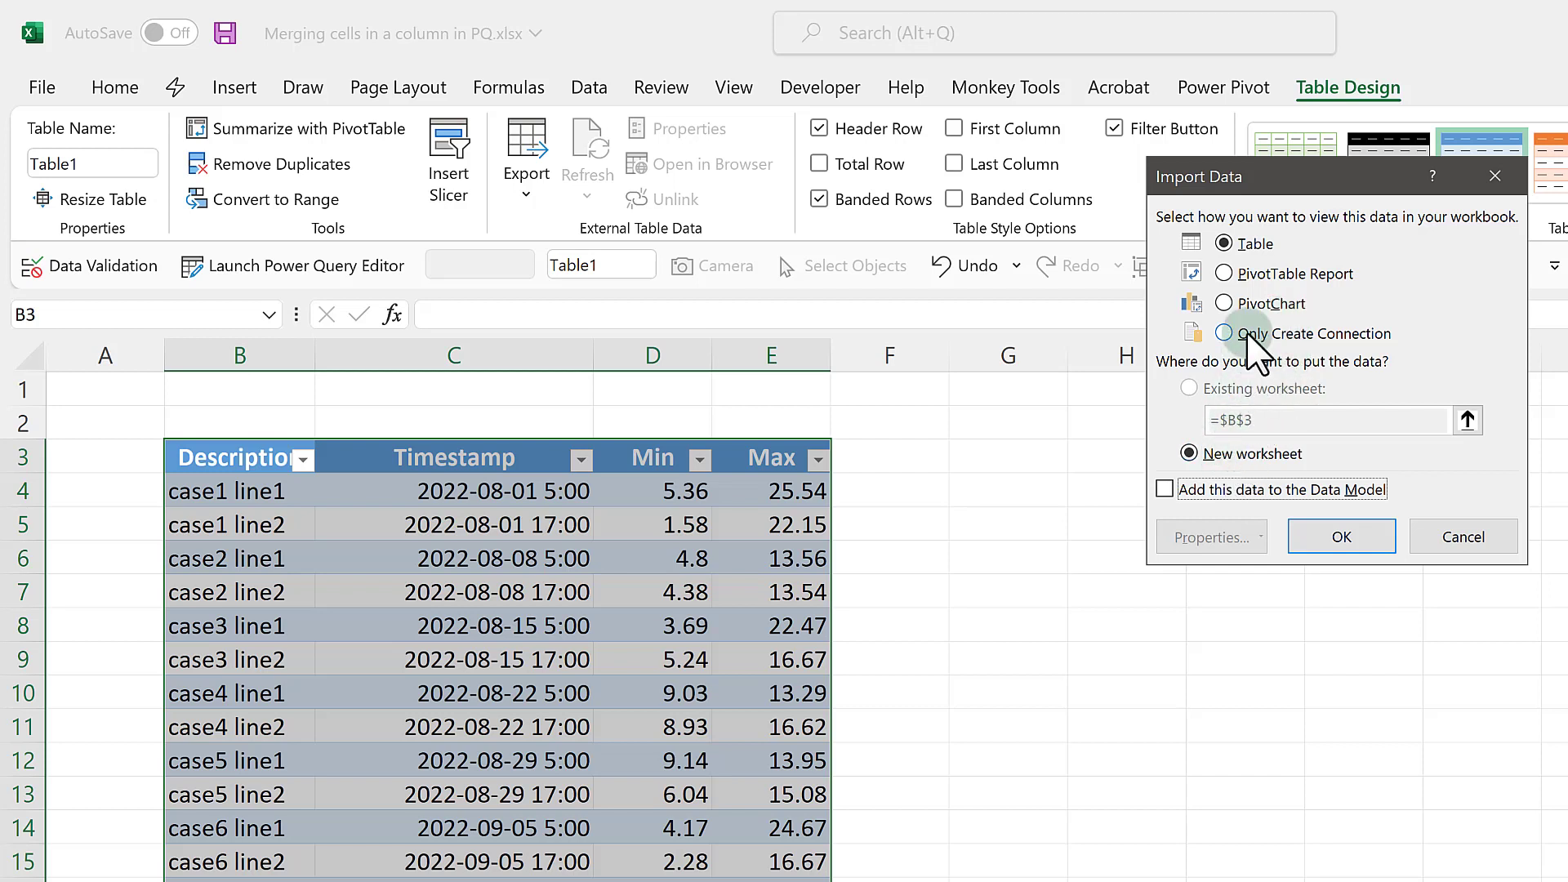
left_click(1224, 333)
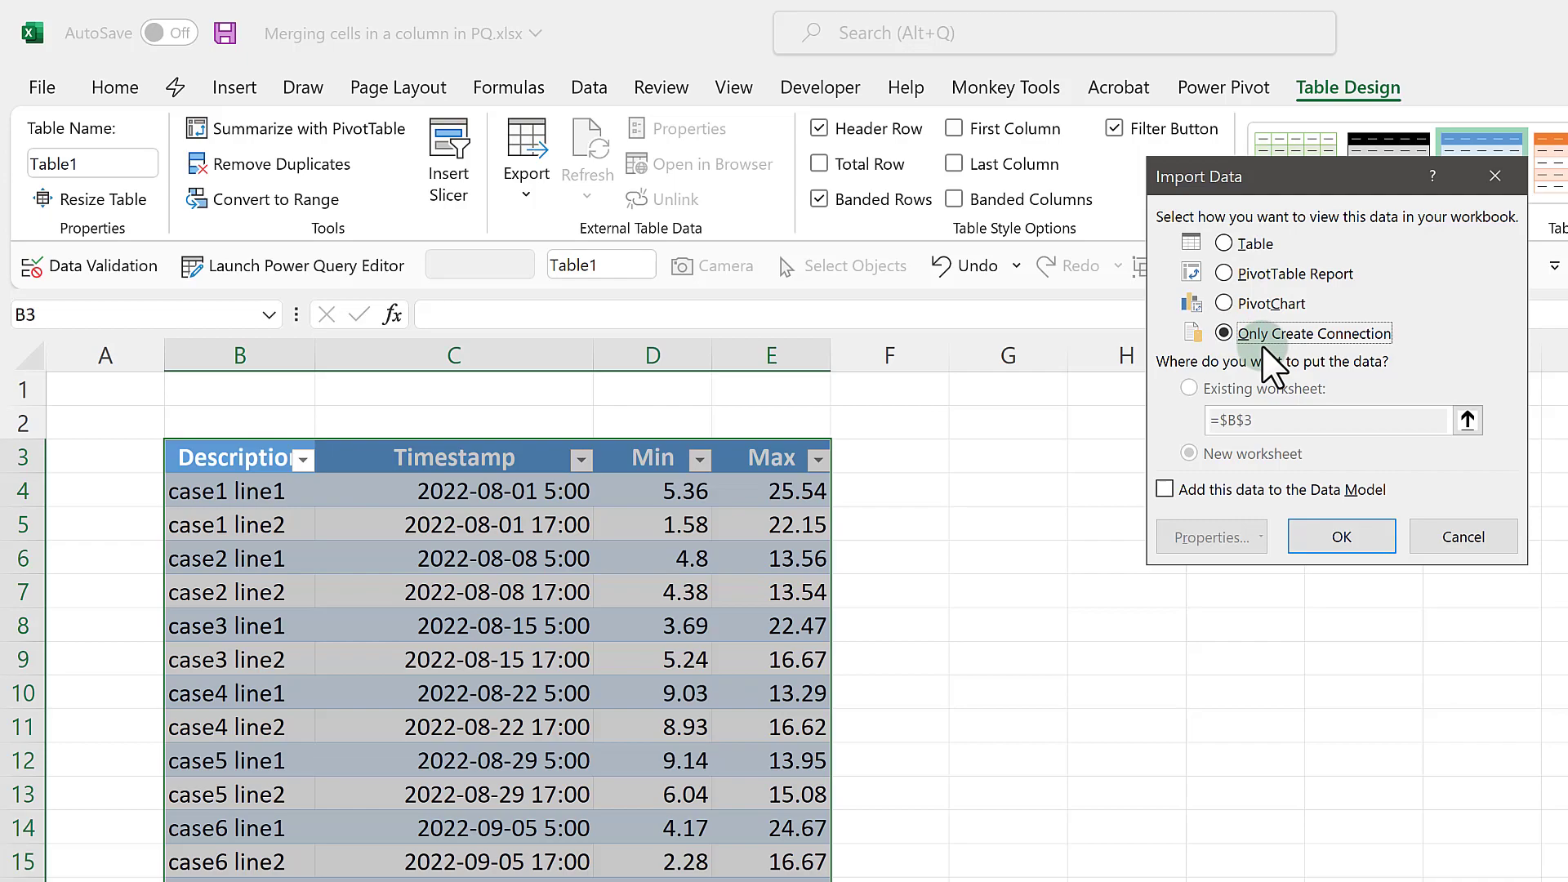
left_click(1342, 537)
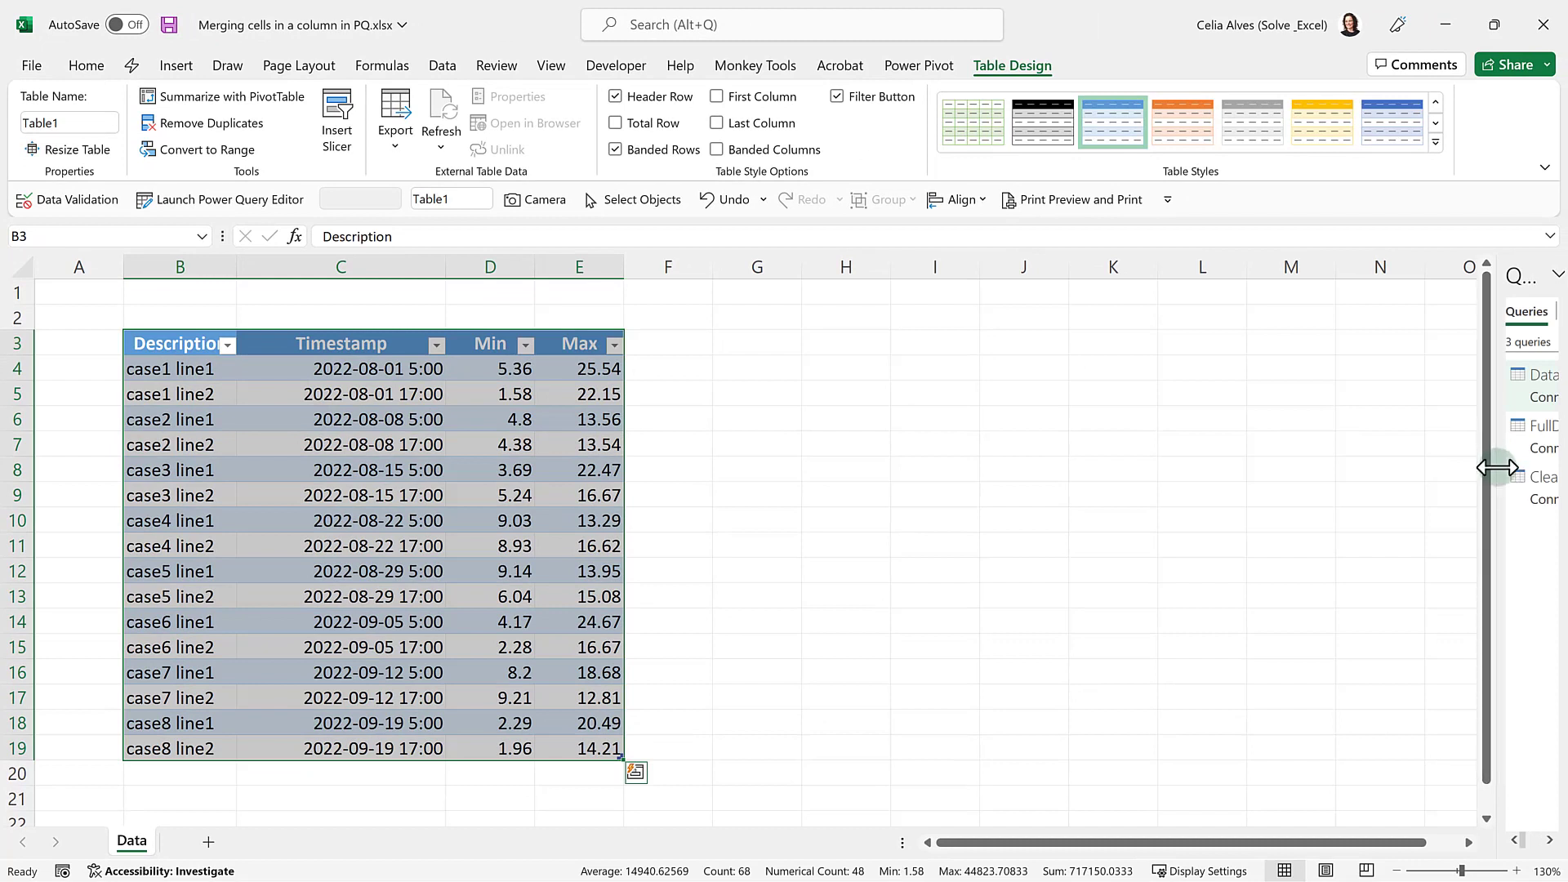
- Load Clean Data as a table on the existing worksheet at cell G3
left_click_drag(1497, 468, 1336, 469)
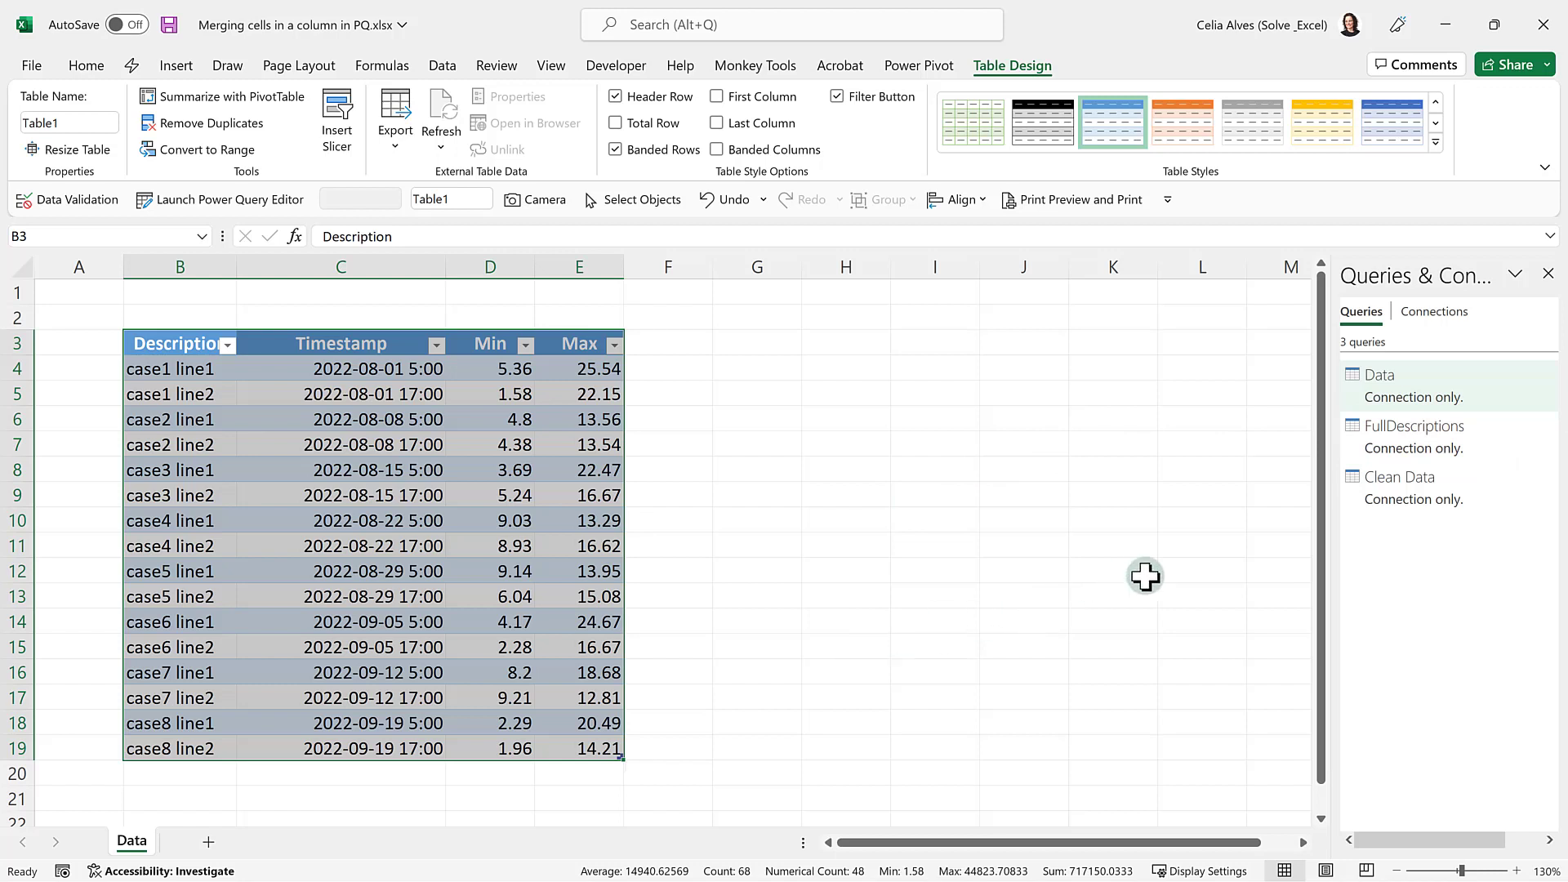
left_click(1408, 504)
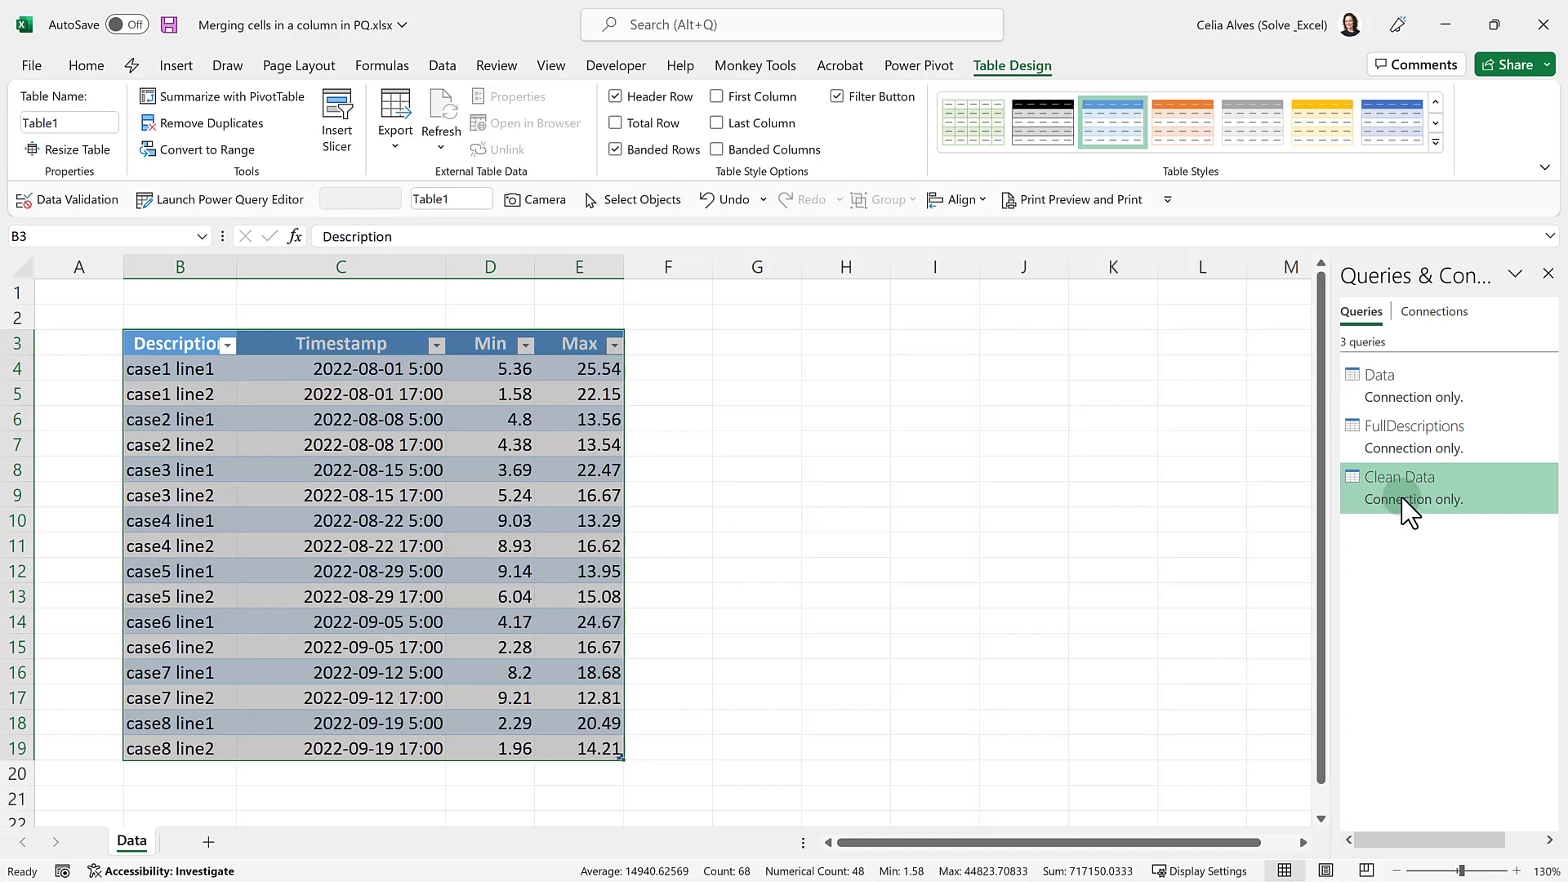
right_click(1406, 503)
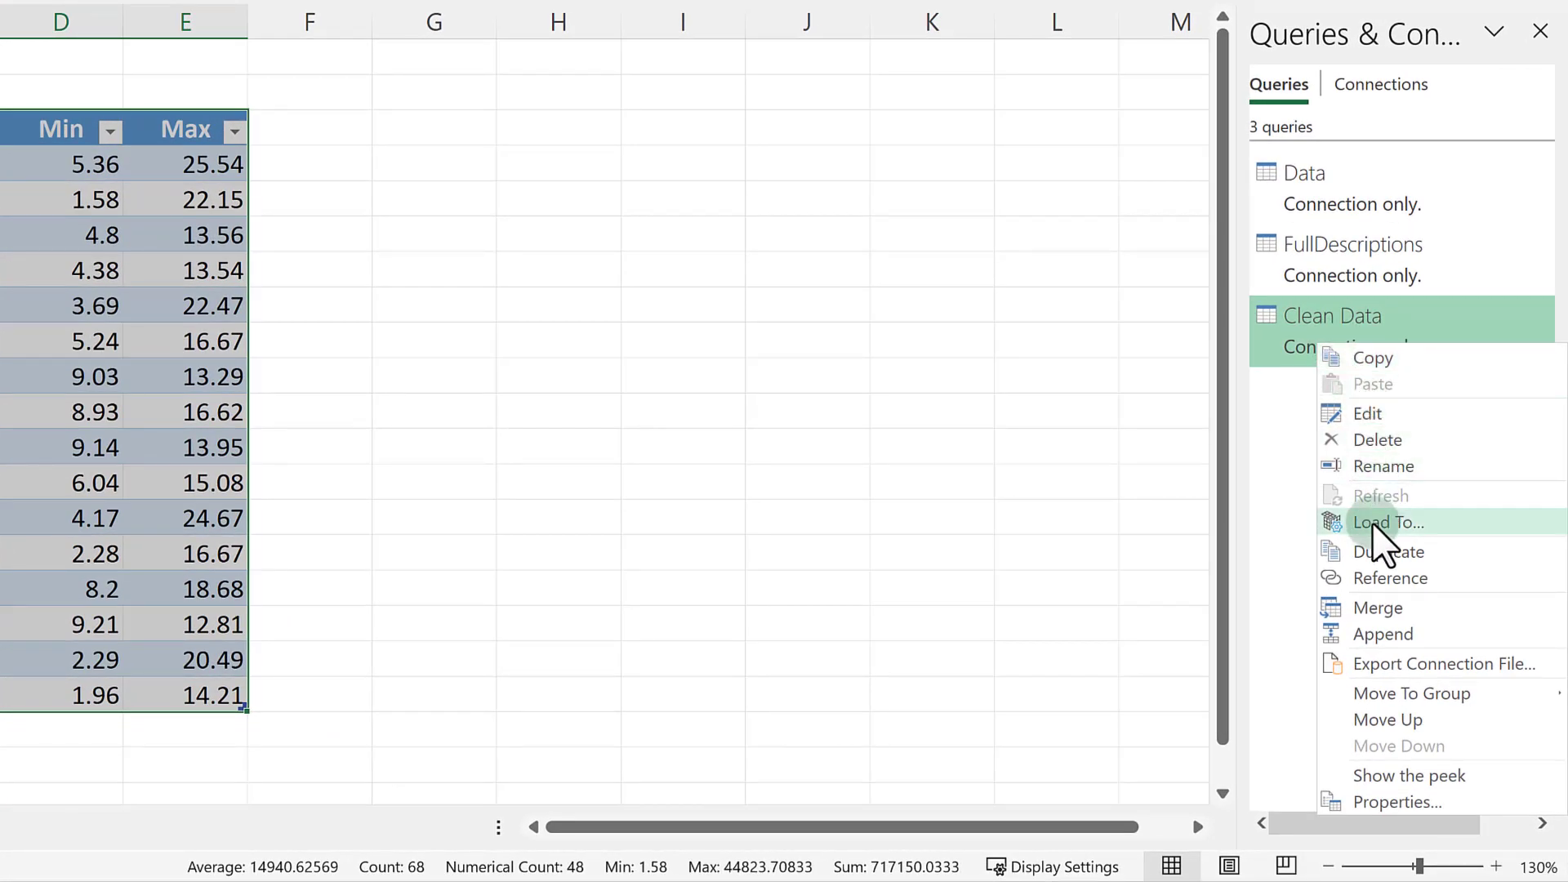
left_click(1388, 522)
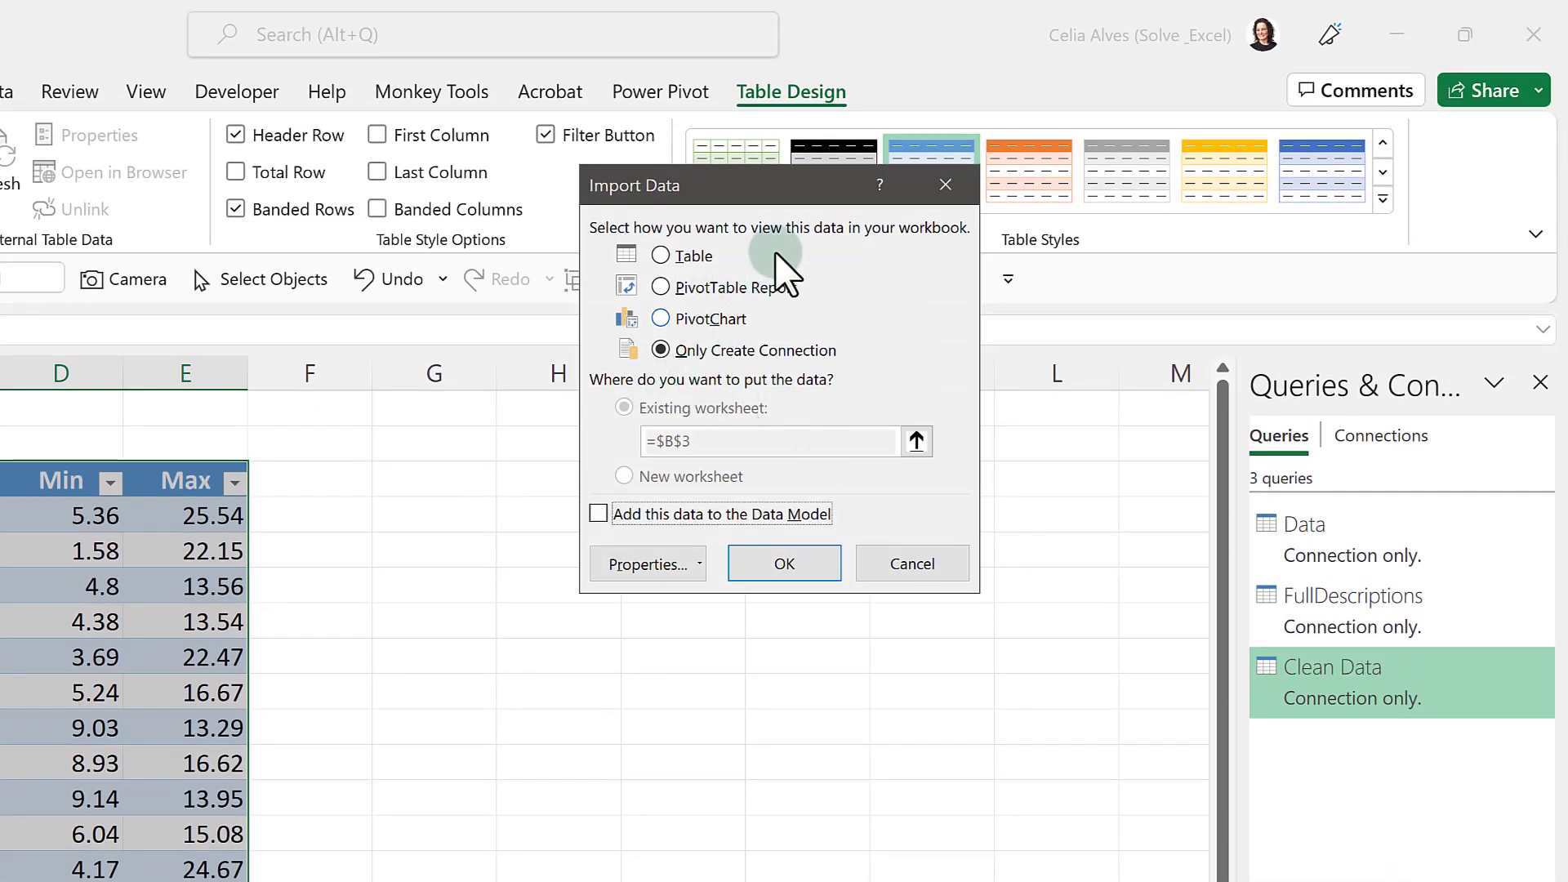
left_click(660, 254)
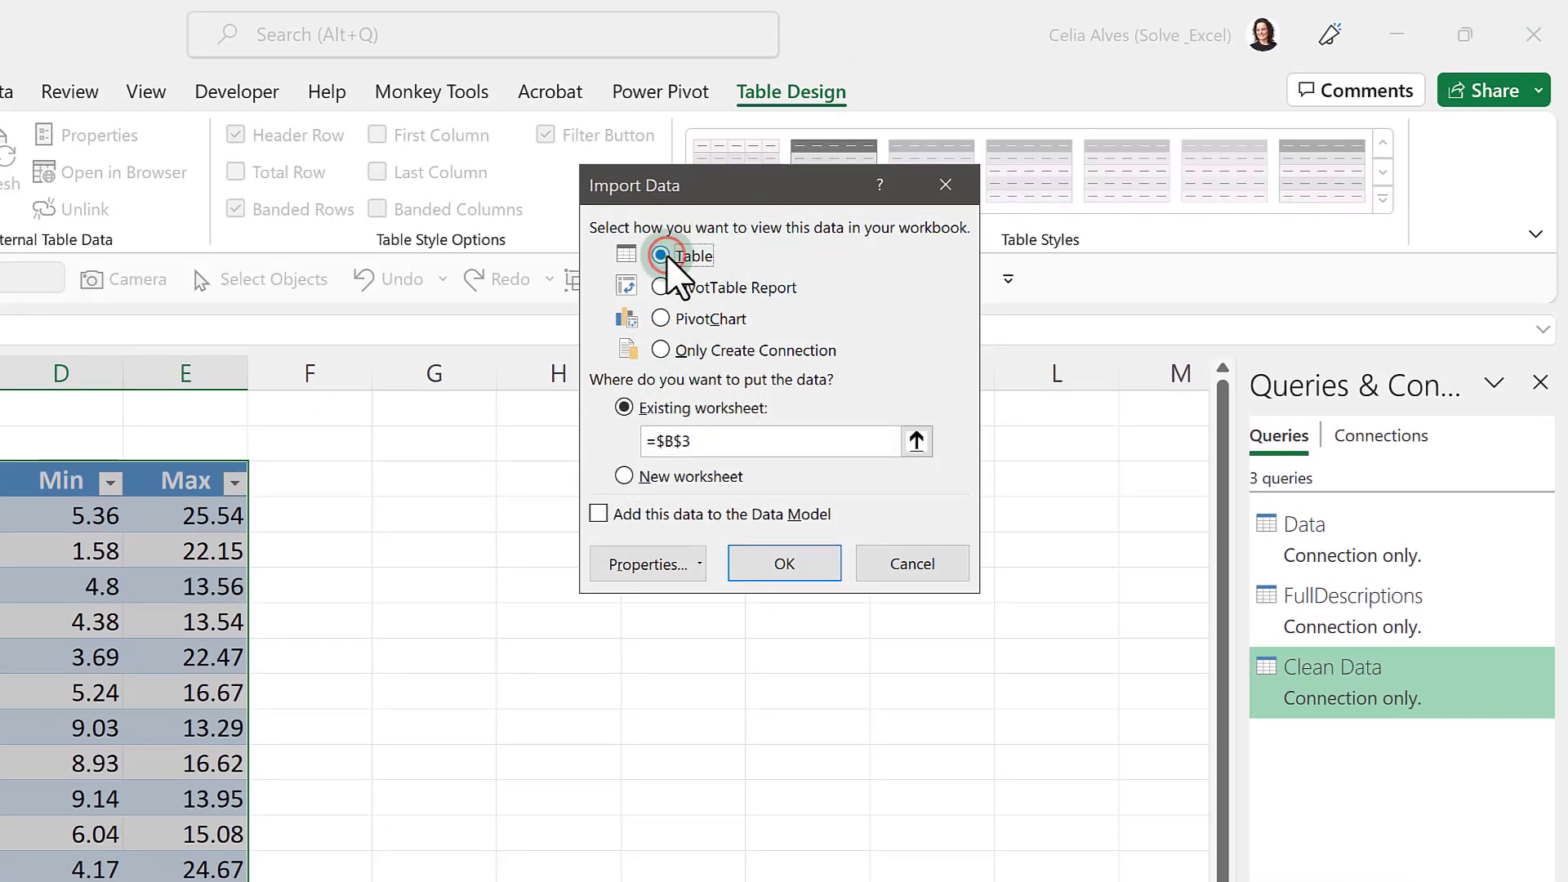
left_click(916, 438)
left_click(446, 482)
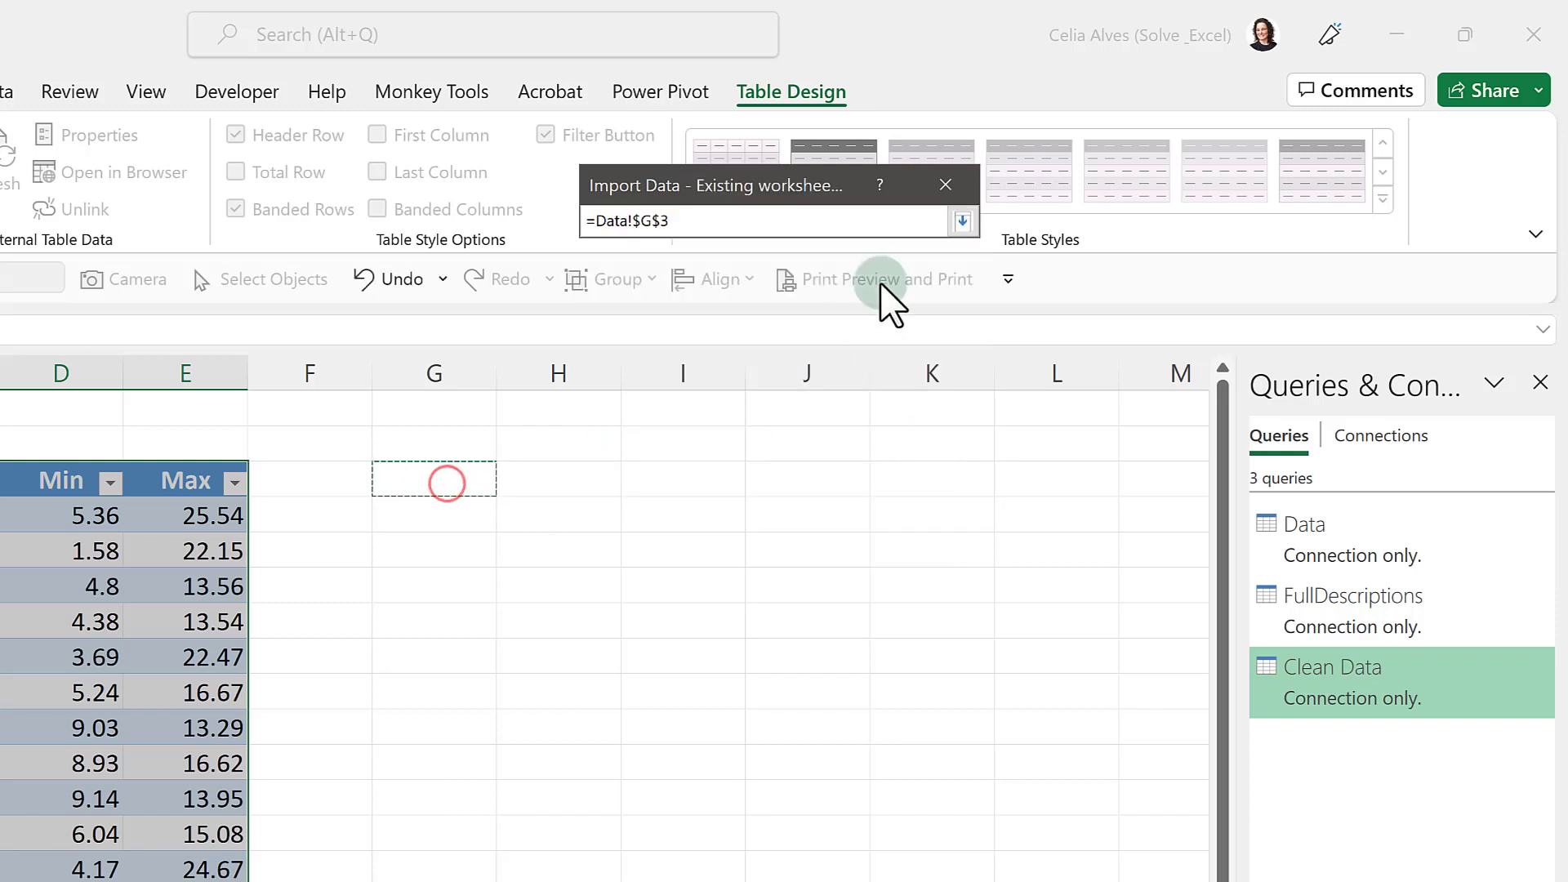
left_click(961, 221)
left_click(786, 564)
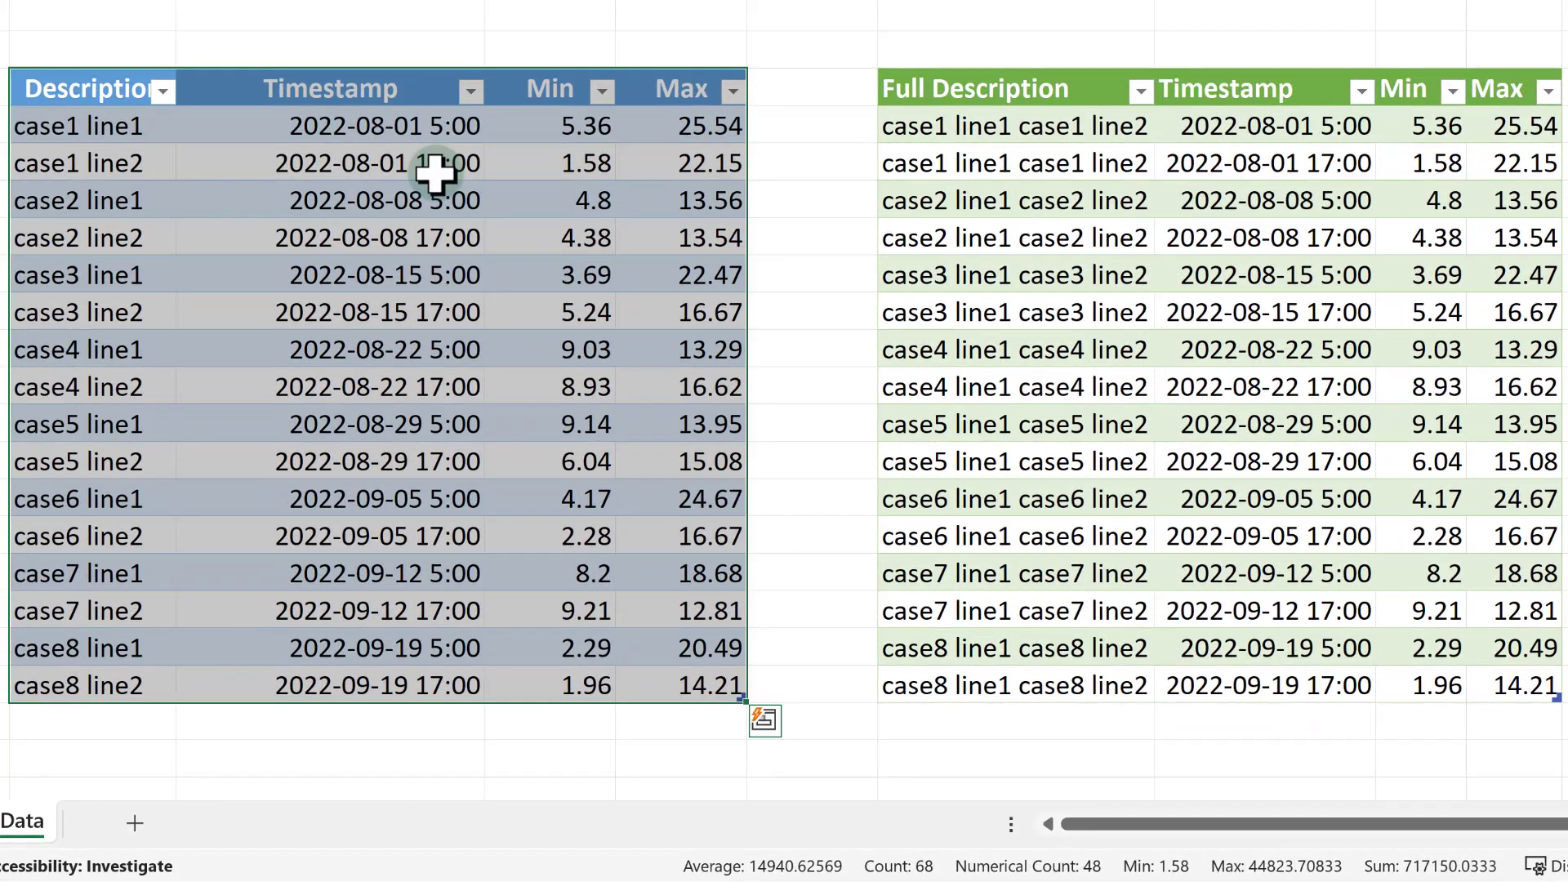
left_click(1078, 166)
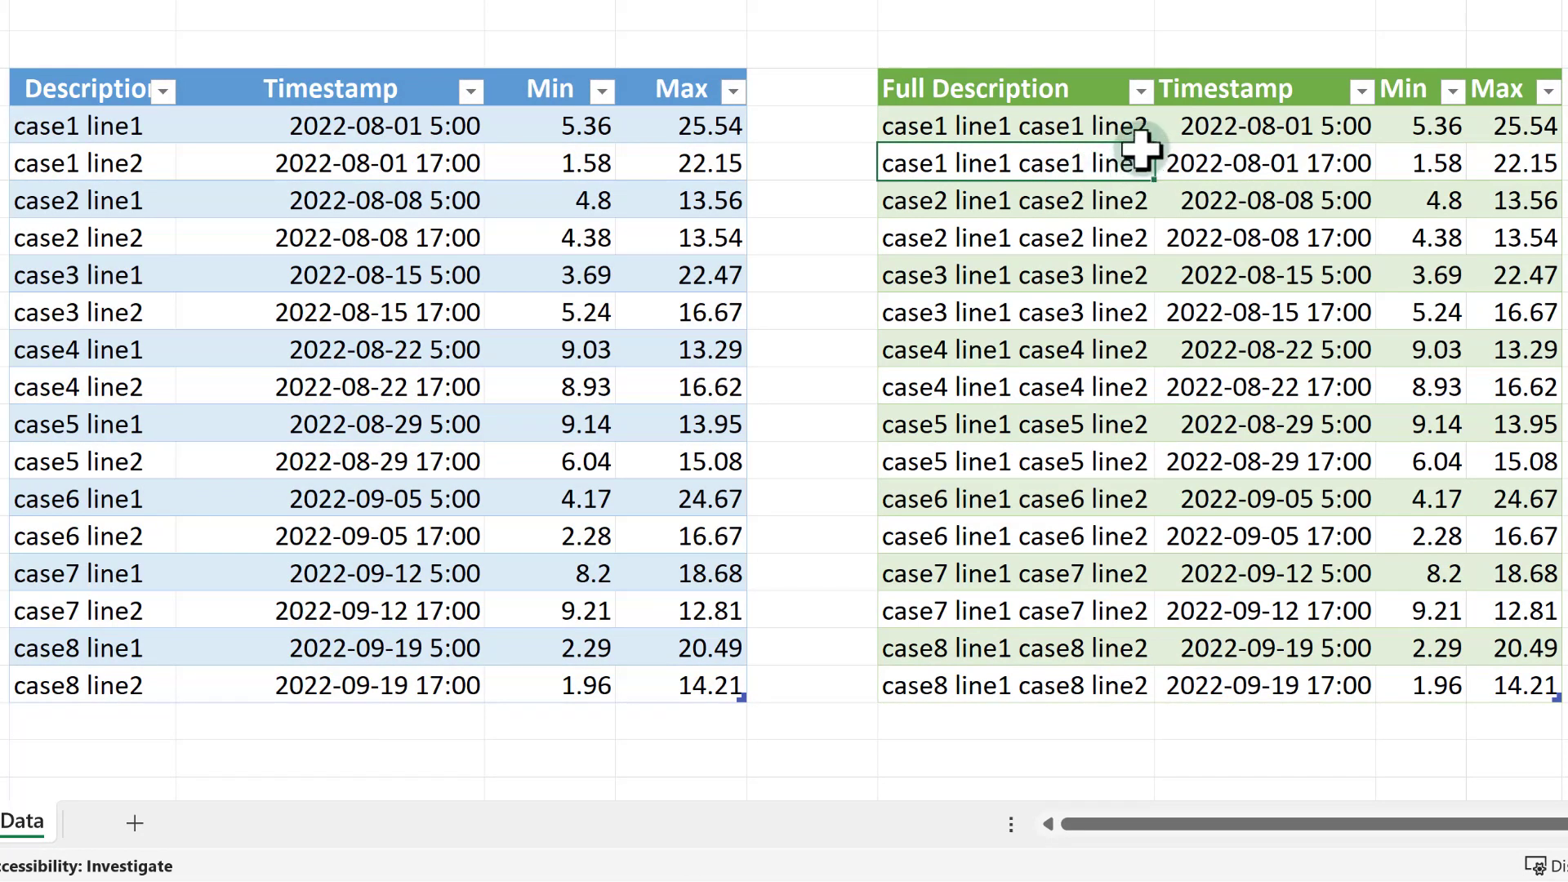
left_click(1047, 127)
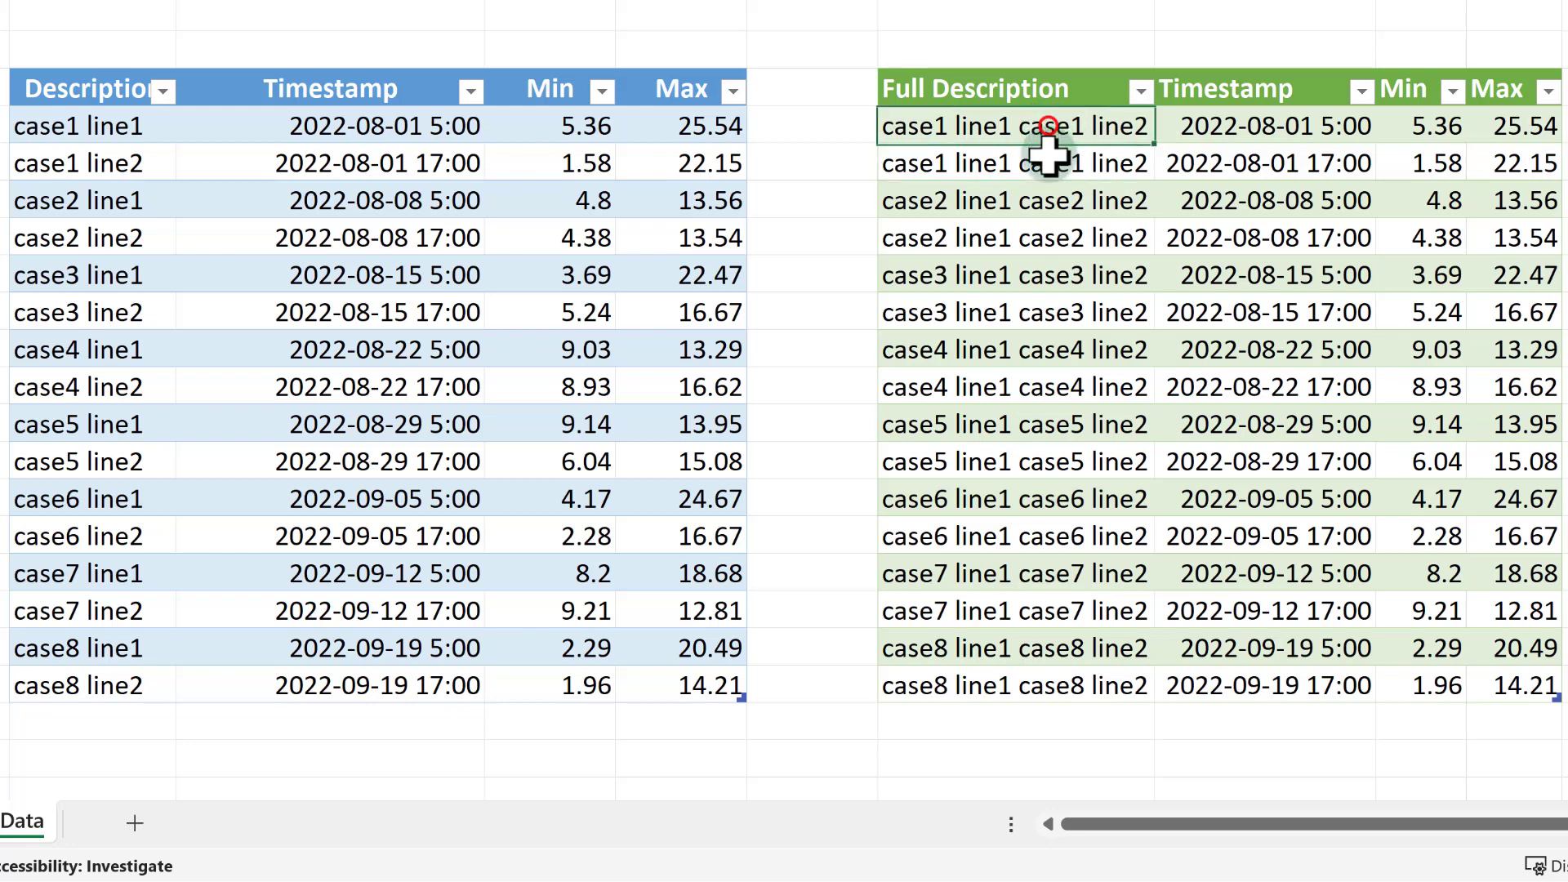
left_click_drag(1047, 126, 1440, 163)
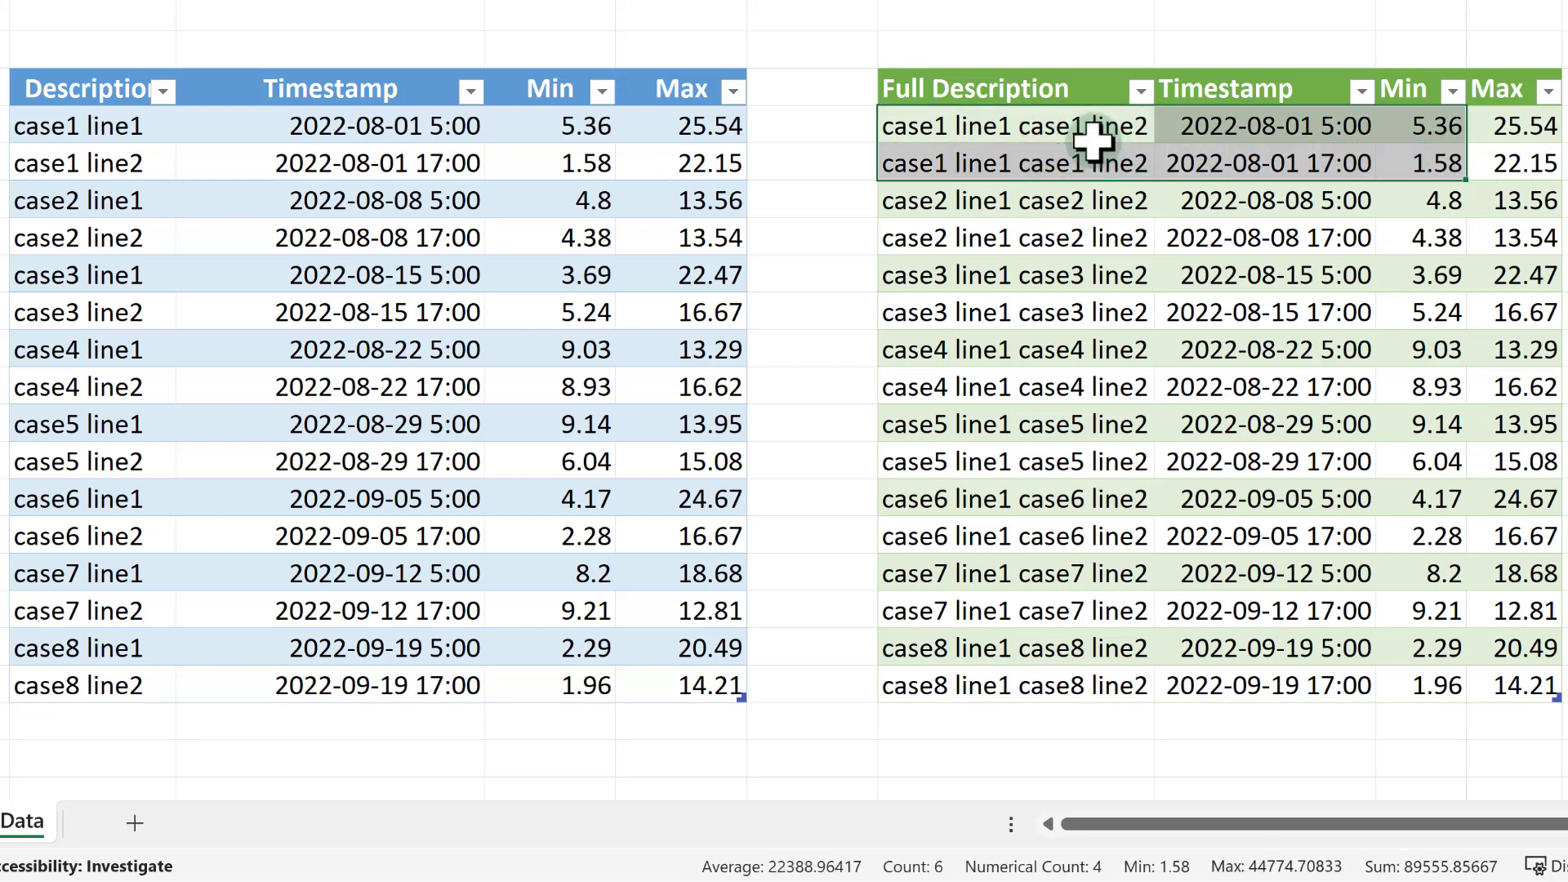
left_click(1085, 126)
left_click(1082, 199)
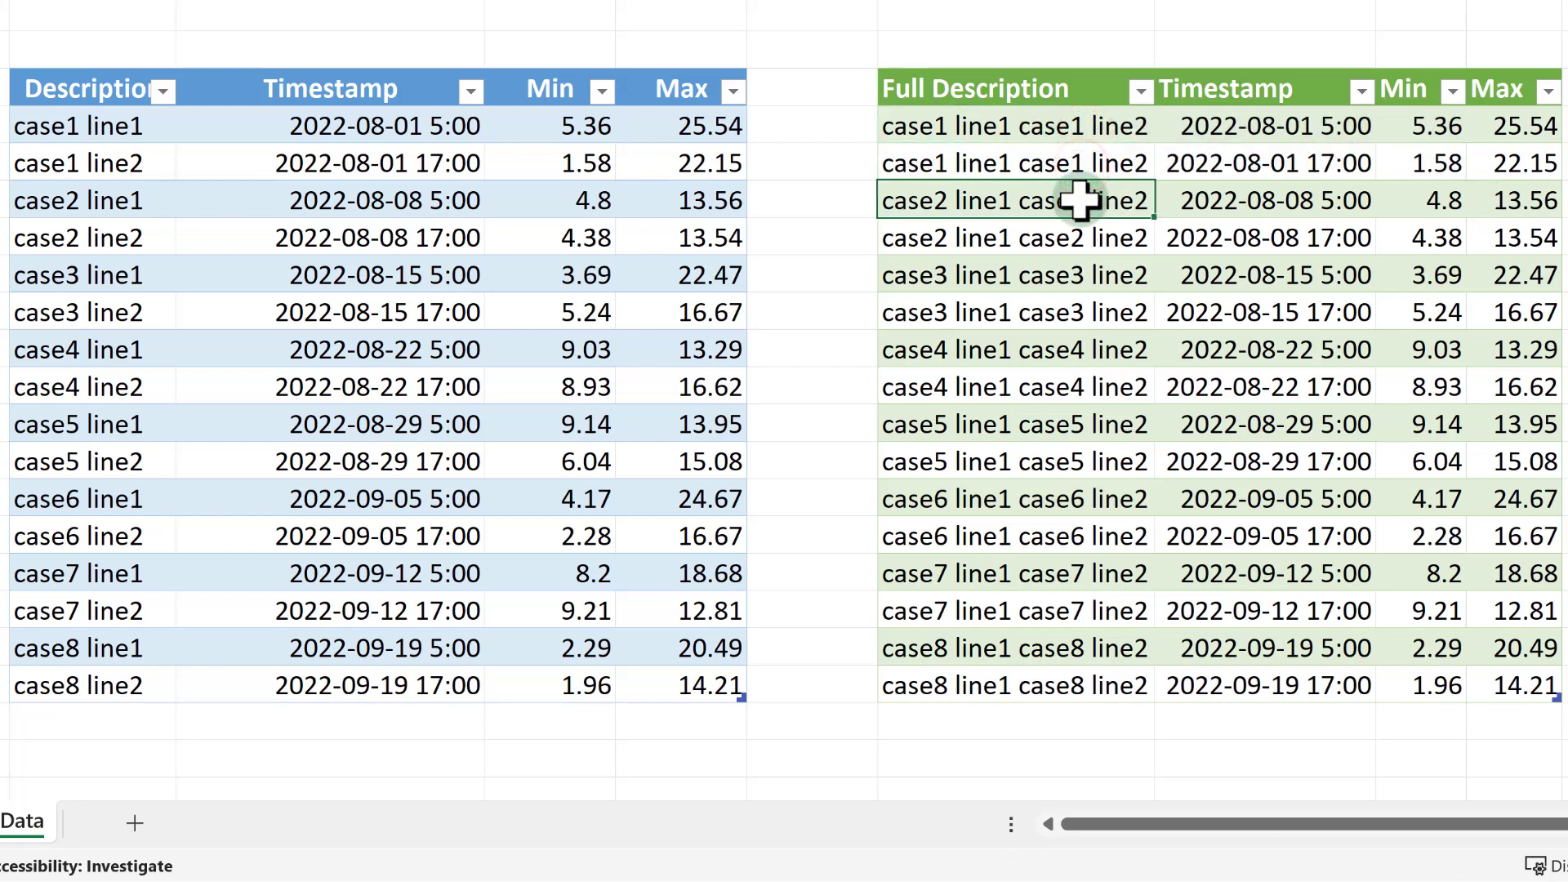
left_click(1078, 237)
left_click(1070, 280)
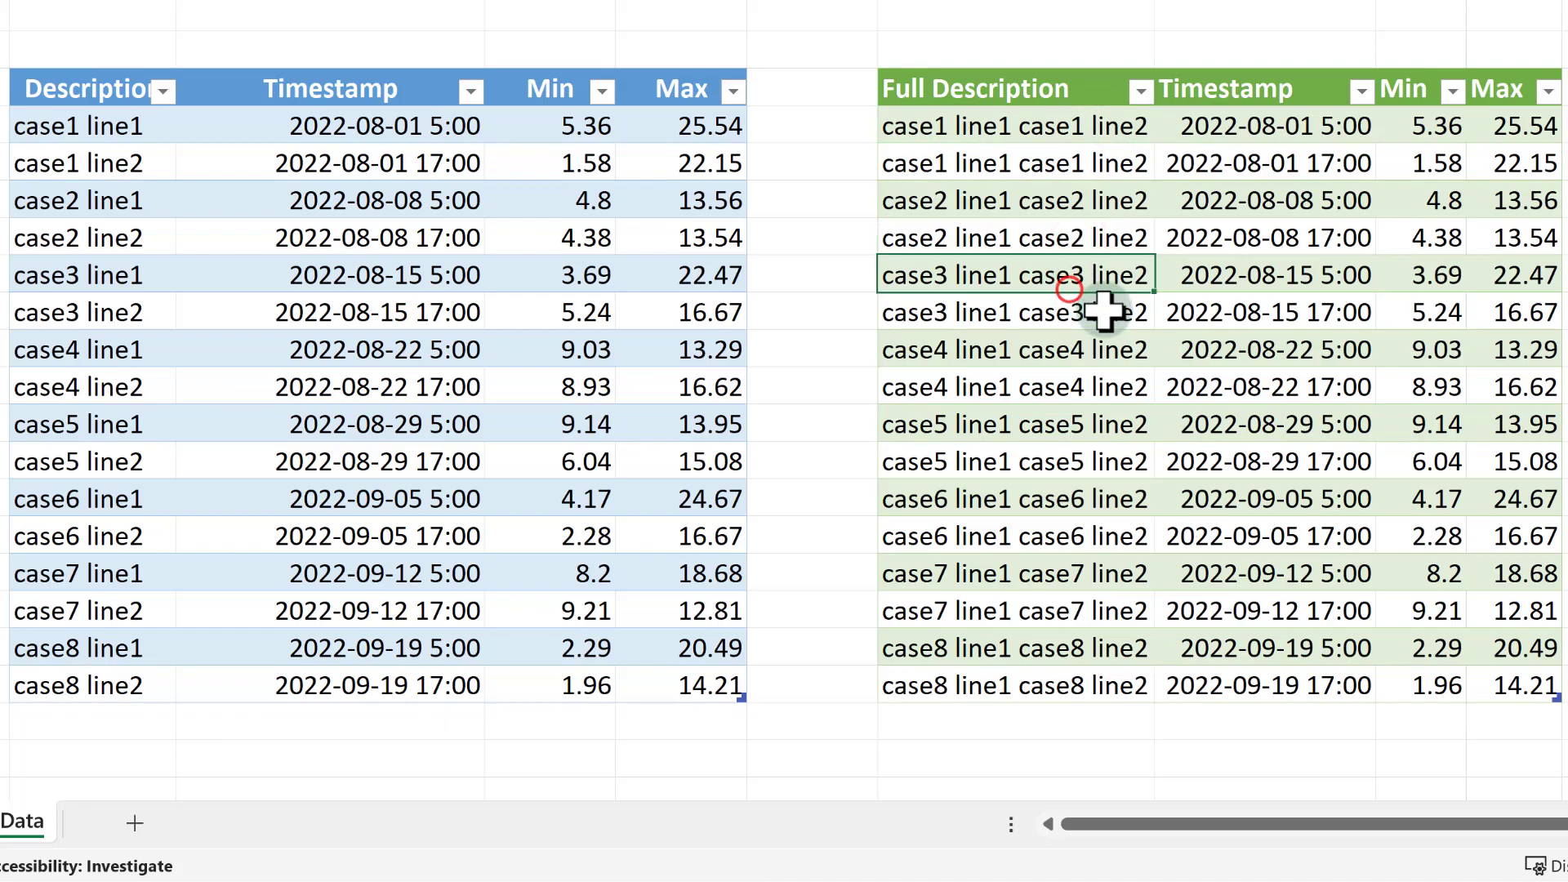